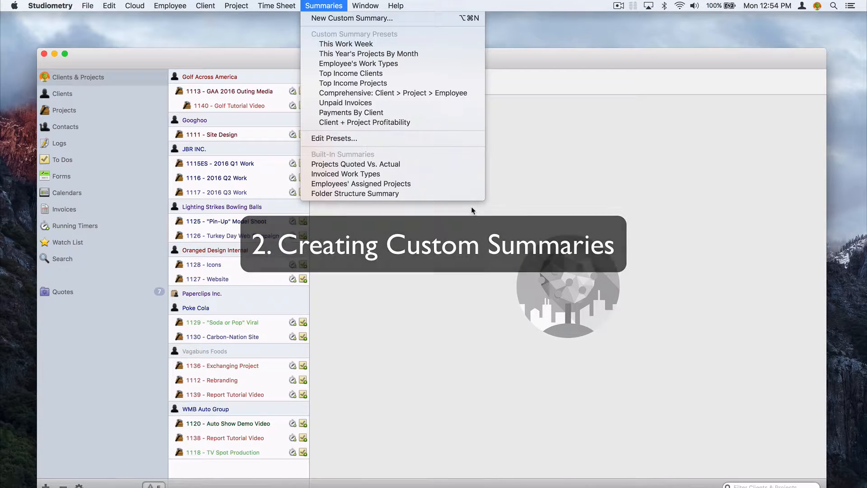
- Create a new custom summary and name it My Sample Summary
{"action": "left_click", "coordinate": [419, 18]}
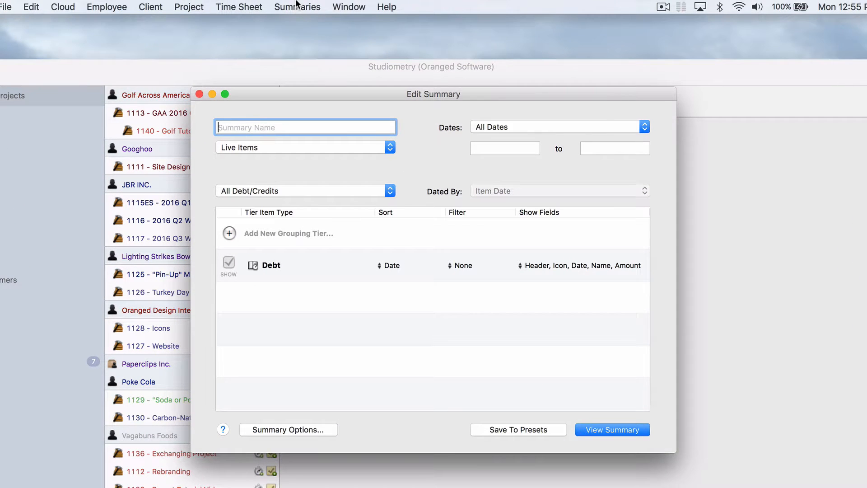
{"action": "left_click", "coordinate": [296, 6]}
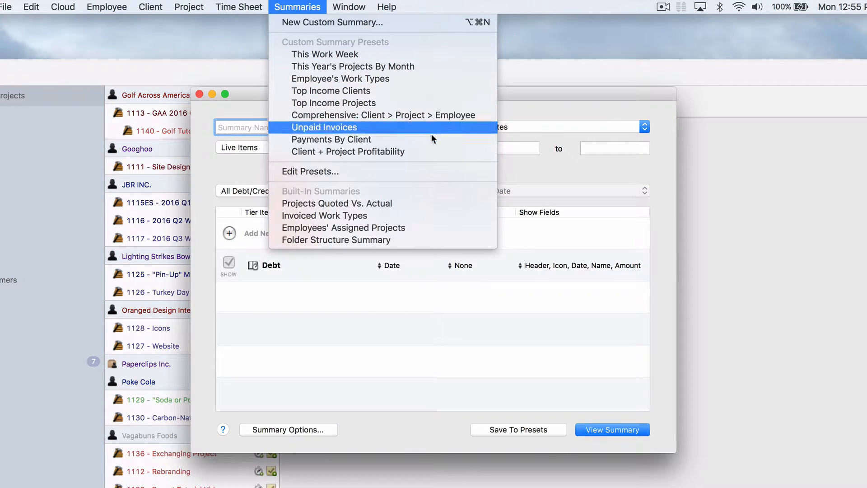
{"action": "left_click", "coordinate": [380, 316]}
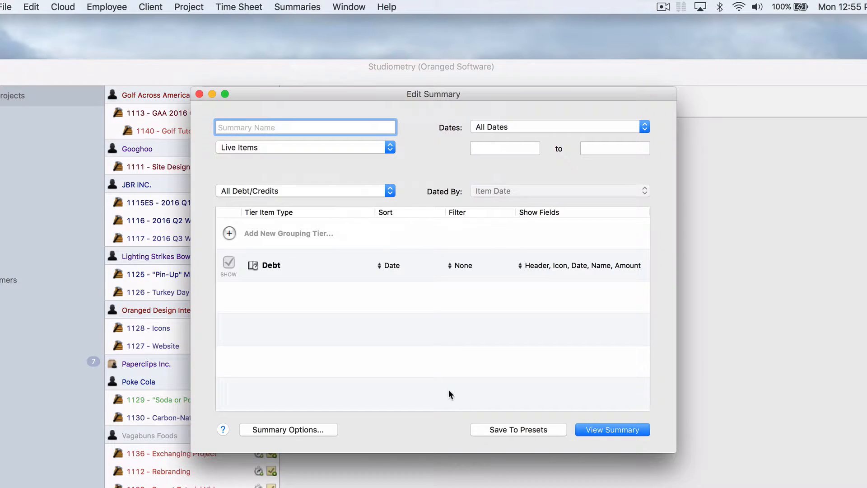
{"action": "left_click", "coordinate": [302, 4]}
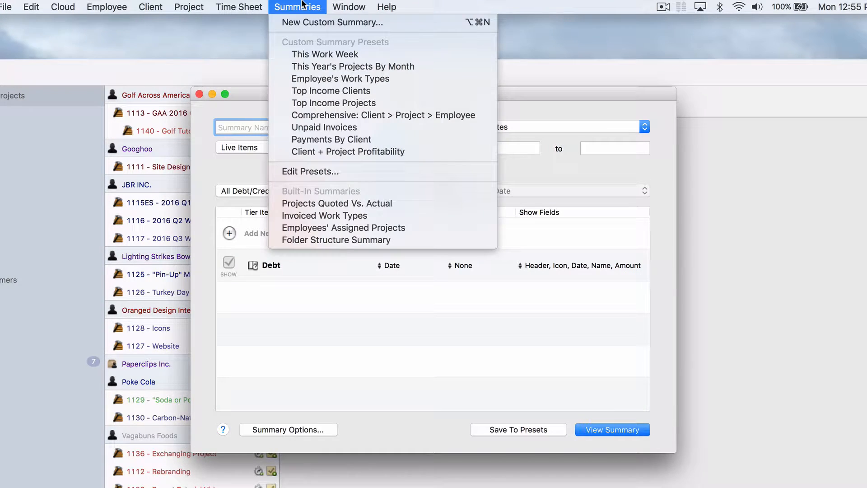
{"action": "left_click", "coordinate": [397, 300]}
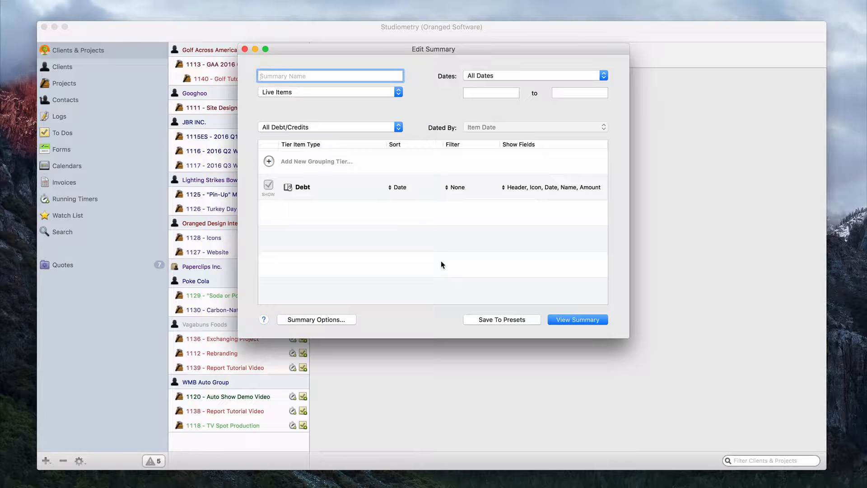
{"action": "type", "text": "My Sample Summary"}
{"action": "left_click", "coordinate": [370, 128]}
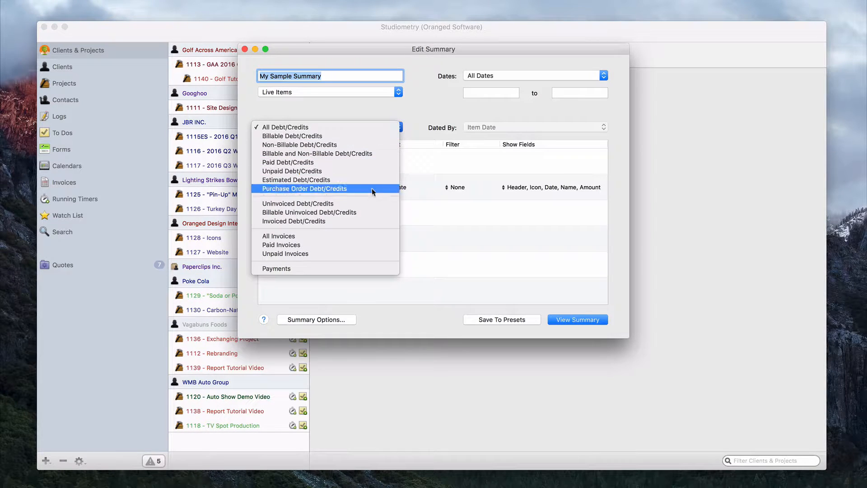
{"action": "left_click", "coordinate": [427, 237]}
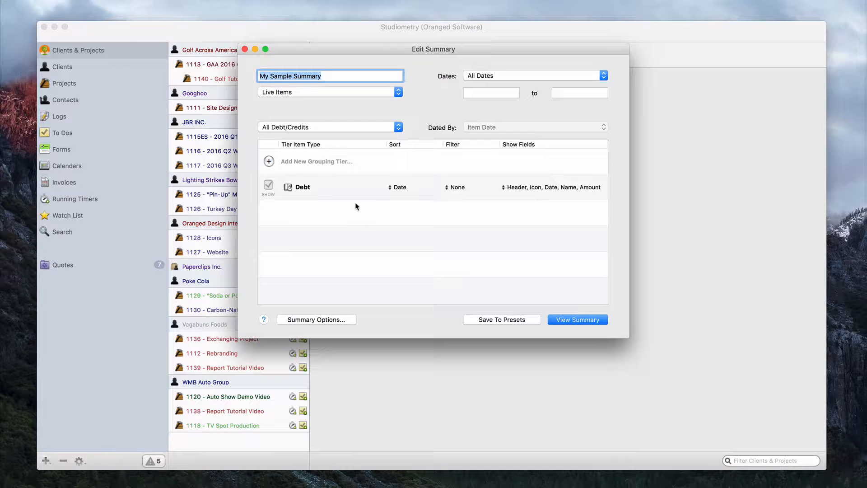
{"action": "left_click", "coordinate": [368, 131]}
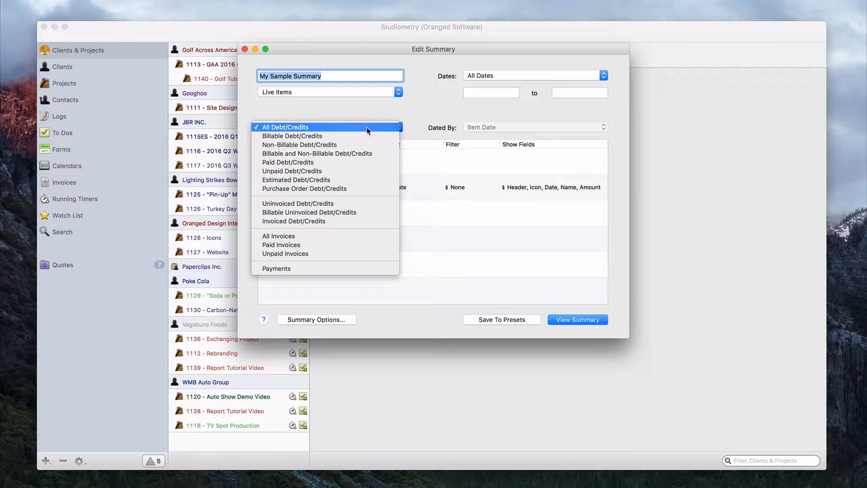
{"action": "left_click", "coordinate": [367, 130]}
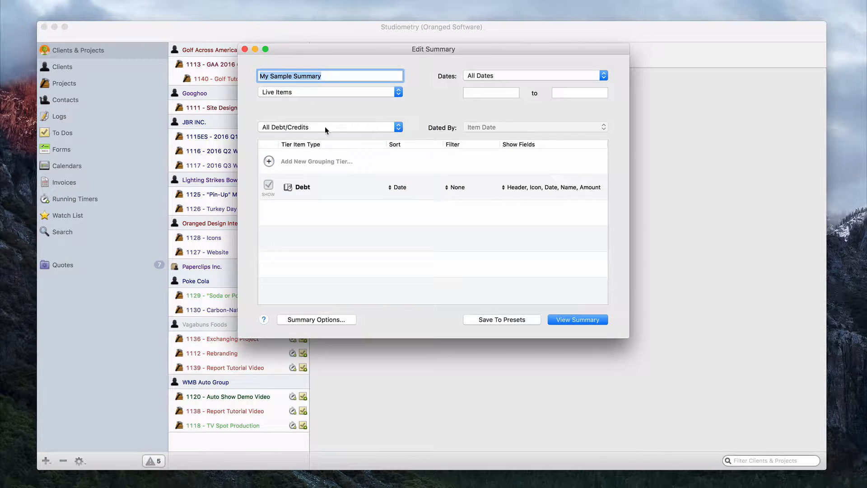
{"action": "left_click", "coordinate": [387, 130]}
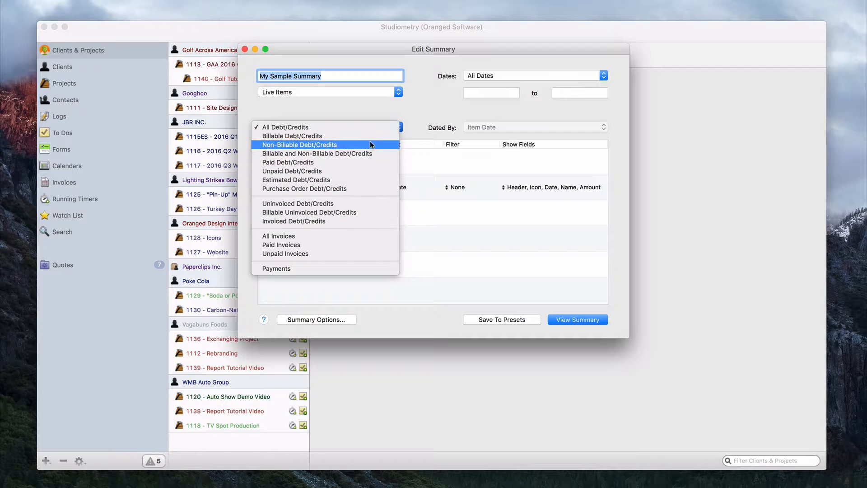
{"action": "left_click", "coordinate": [425, 115]}
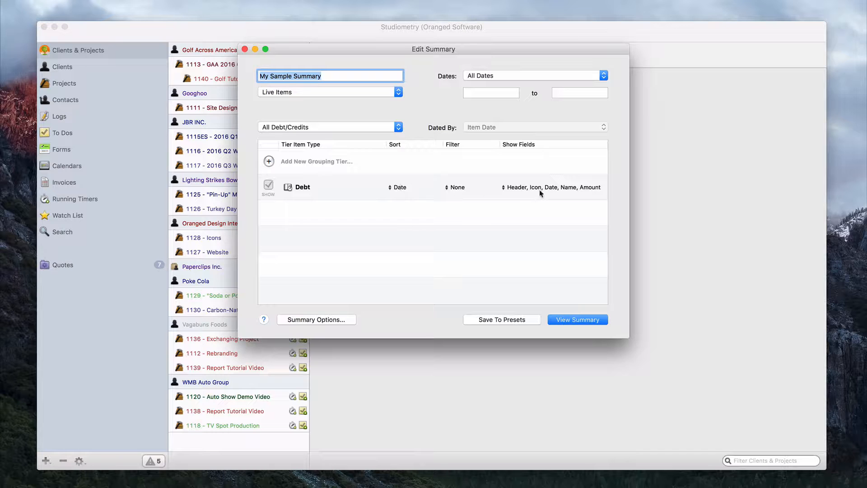
- Try All Invoices and Payments as the summary's item type, and set it back to All Debt/Credits
{"action": "left_click", "coordinate": [386, 129]}
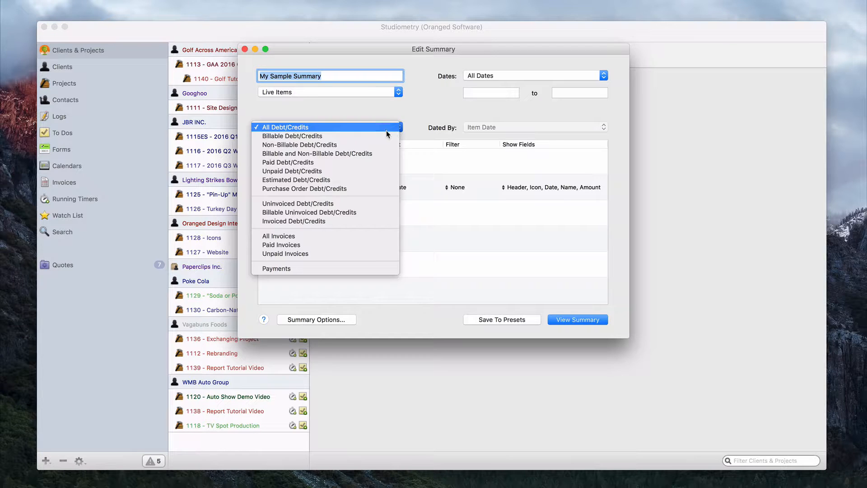
{"action": "left_click", "coordinate": [376, 235]}
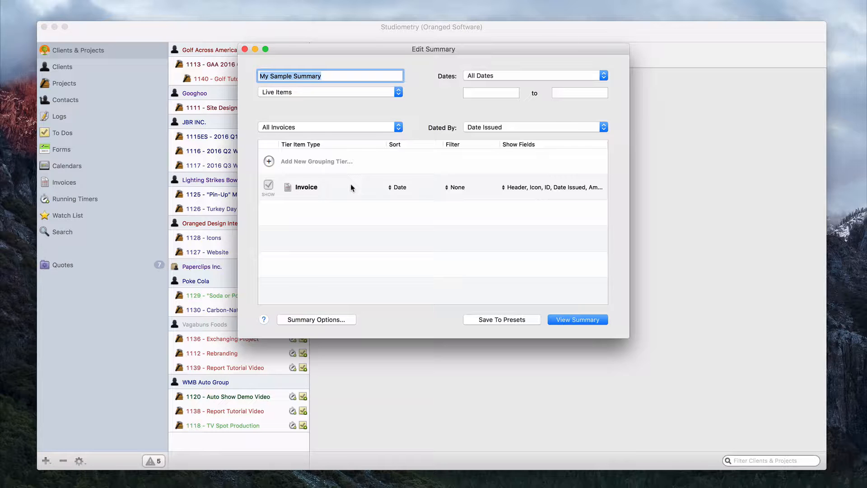
{"action": "left_click", "coordinate": [383, 127]}
{"action": "left_click", "coordinate": [374, 159]}
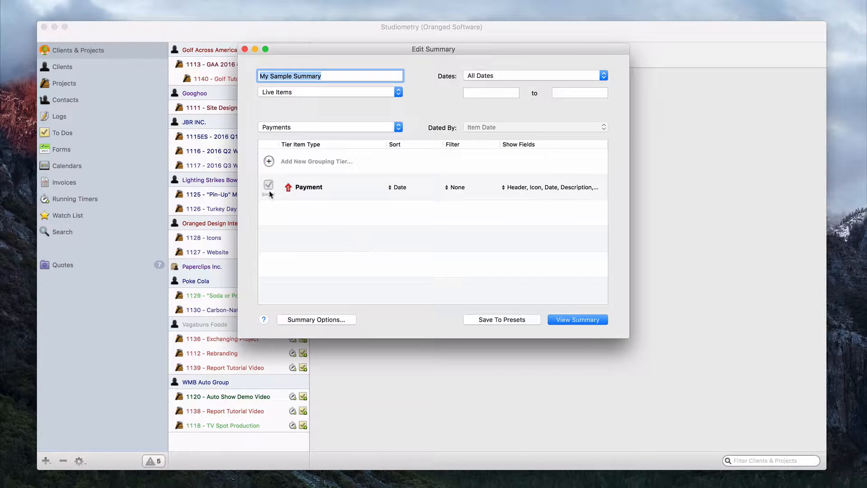
{"action": "left_click", "coordinate": [349, 127]}
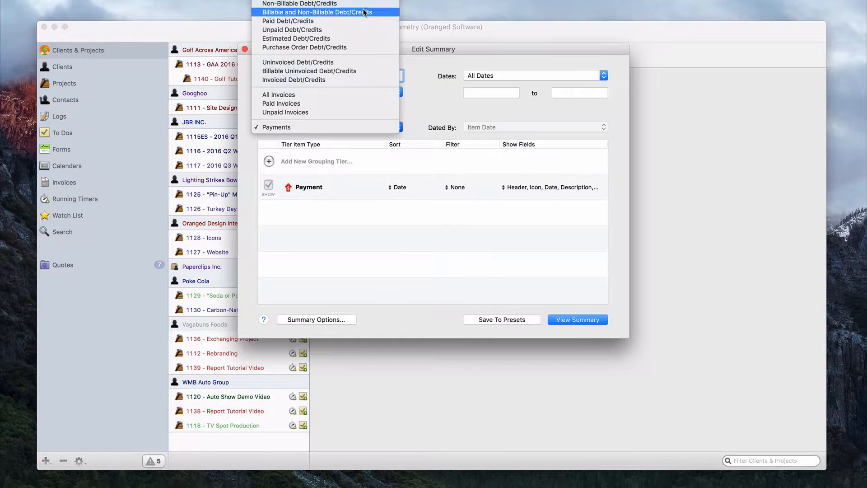
{"action": "left_click", "coordinate": [300, 113]}
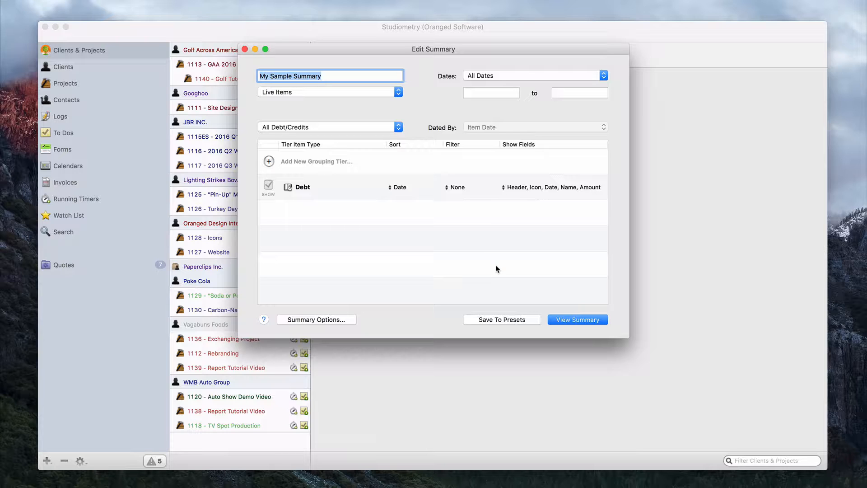
- Generate the ungrouped summary and look through its list of debt/credit items
{"action": "left_click", "coordinate": [585, 318]}
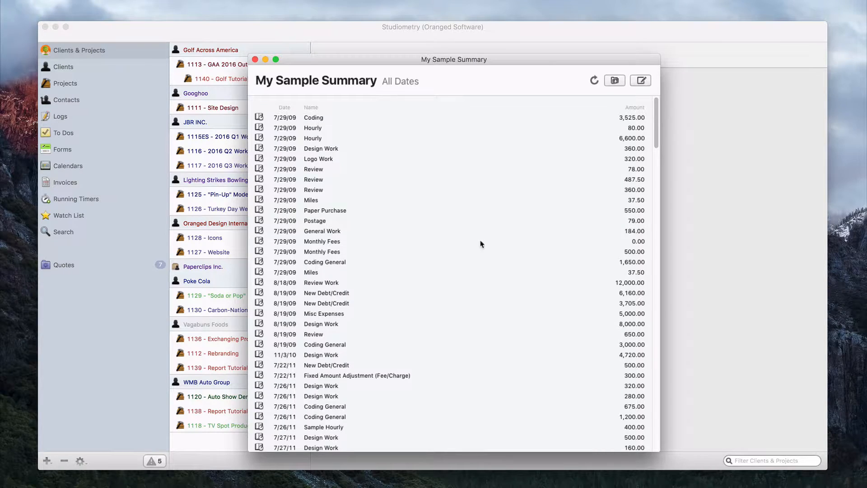
{"action": "scroll", "coordinate": [563, 314], "scroll_direction": "down", "scroll_amount": 20}
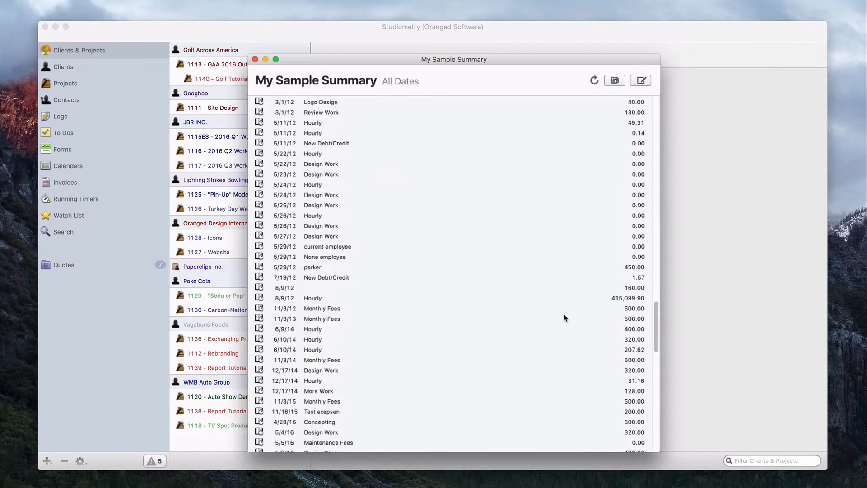
{"action": "scroll", "coordinate": [564, 314], "scroll_direction": "up", "scroll_amount": 20}
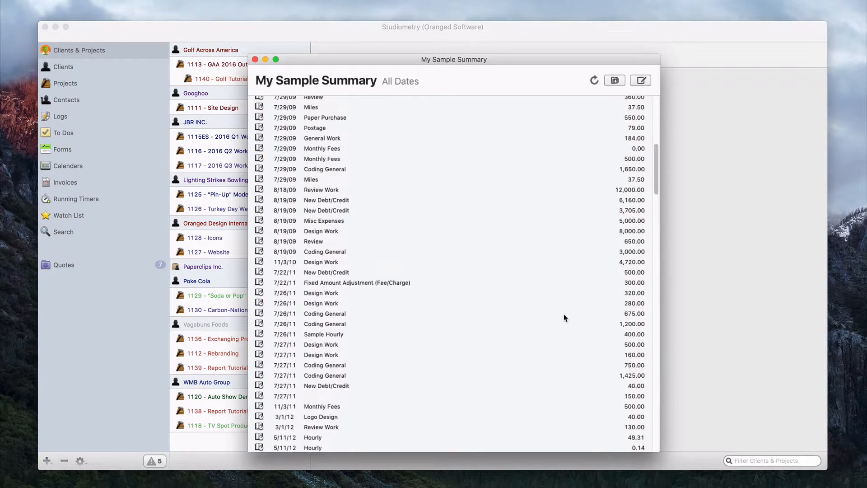
{"action": "scroll", "coordinate": [563, 314], "scroll_direction": "down", "scroll_amount": 20}
{"action": "scroll", "coordinate": [563, 314], "scroll_direction": "up", "scroll_amount": 20}
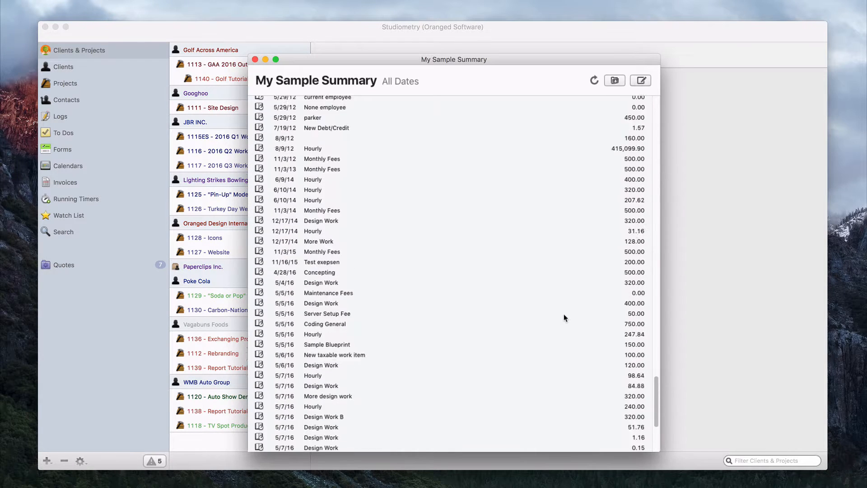
{"action": "scroll", "coordinate": [563, 313], "scroll_direction": "up", "scroll_amount": 3}
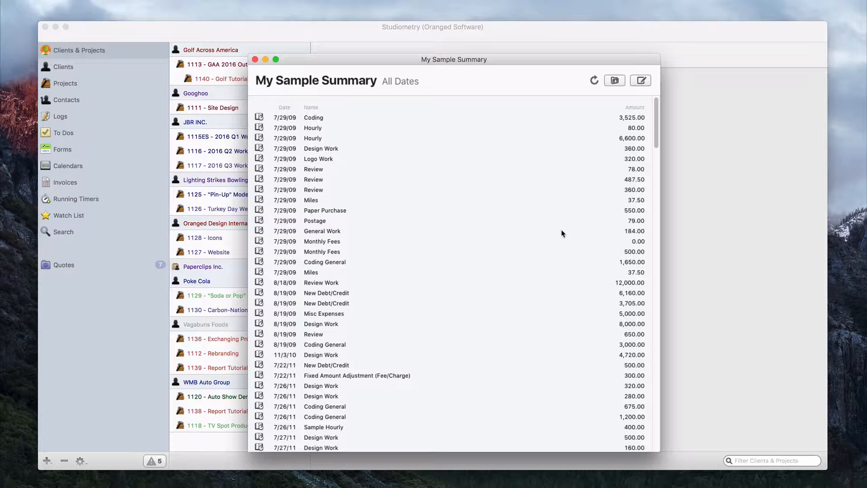
- Reopen the summary for editing and add a Project grouping tier above the Debt items
{"action": "left_click", "coordinate": [640, 80]}
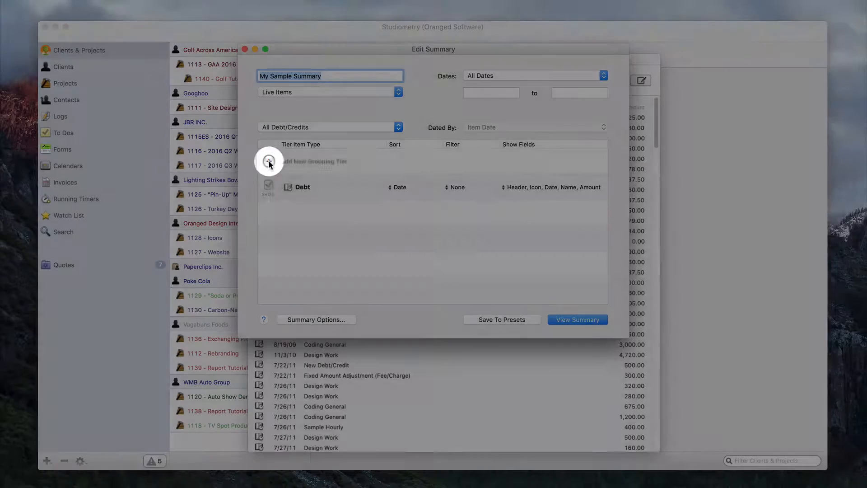
{"action": "left_click", "coordinate": [269, 161]}
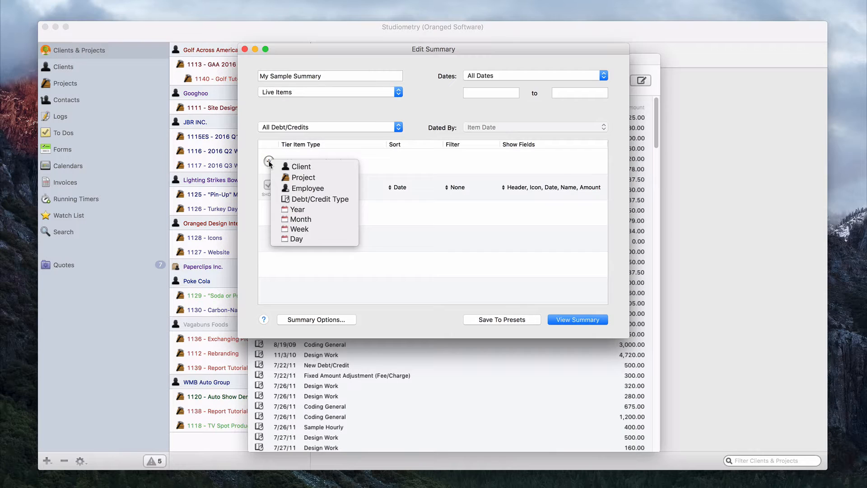
{"action": "left_click", "coordinate": [336, 177]}
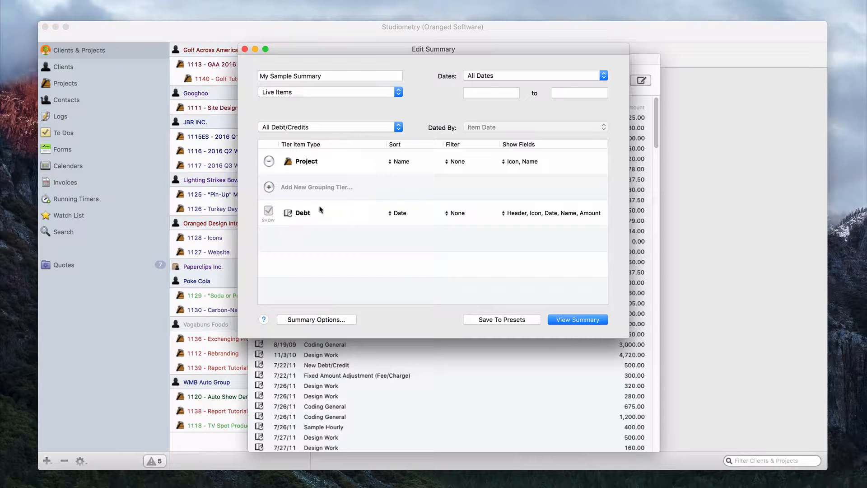
- Generate the summary grouped by project and look through the project subtotals down to the summary total
{"action": "left_click", "coordinate": [567, 319]}
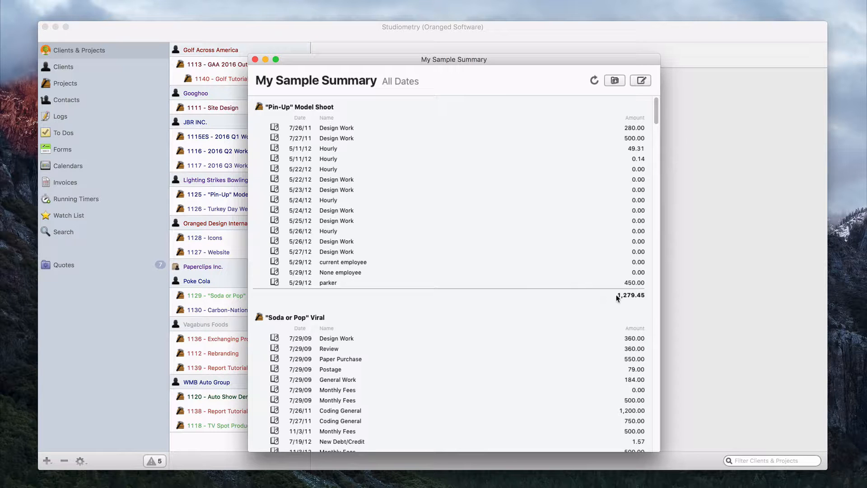
{"action": "scroll", "coordinate": [592, 306], "scroll_direction": "down", "scroll_amount": 10}
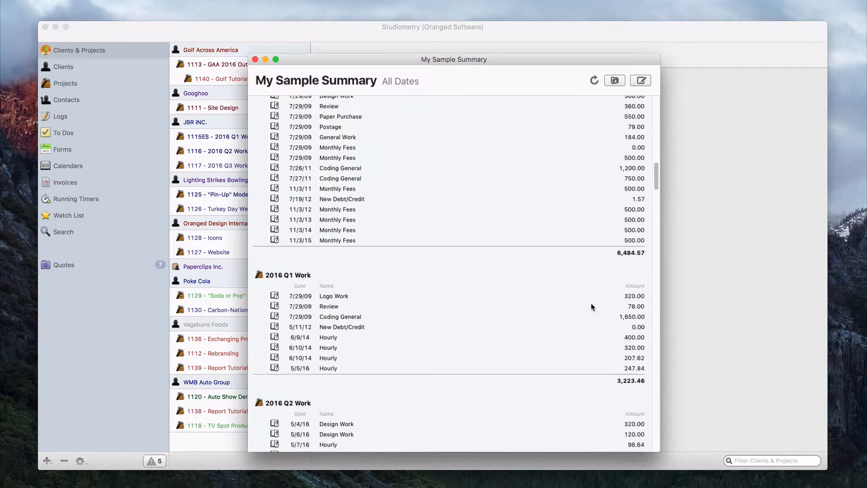
{"action": "scroll", "coordinate": [592, 306], "scroll_direction": "down", "scroll_amount": 15}
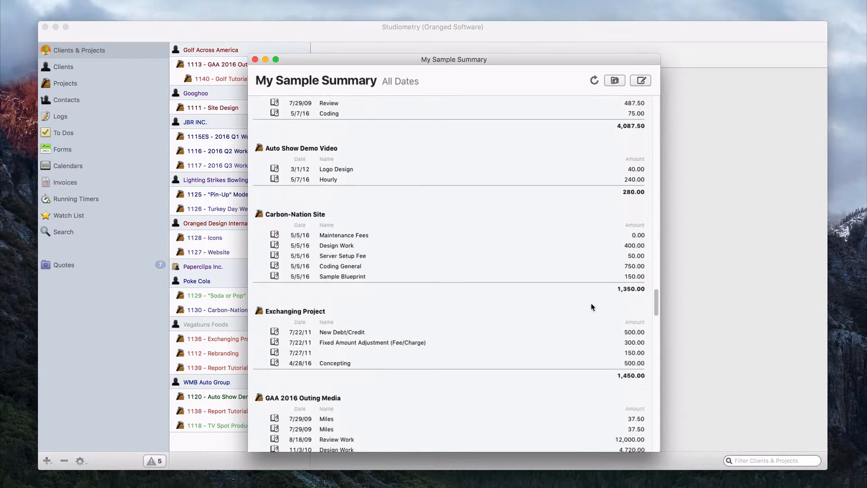
{"action": "scroll", "coordinate": [592, 306], "scroll_direction": "down", "scroll_amount": 15}
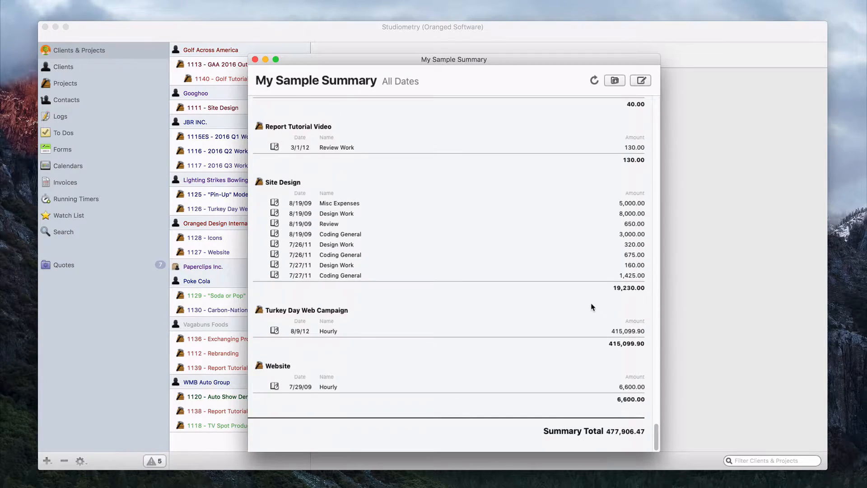
{"action": "scroll", "coordinate": [592, 306], "scroll_direction": "up", "scroll_amount": 20}
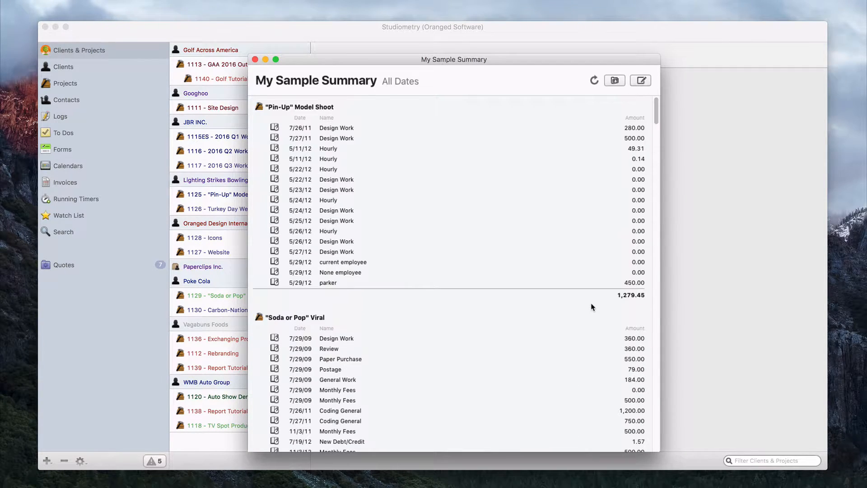
- Add a Debt/Credit Type grouping tier beneath the Project tier and regenerate the summary
{"action": "left_click", "coordinate": [641, 80]}
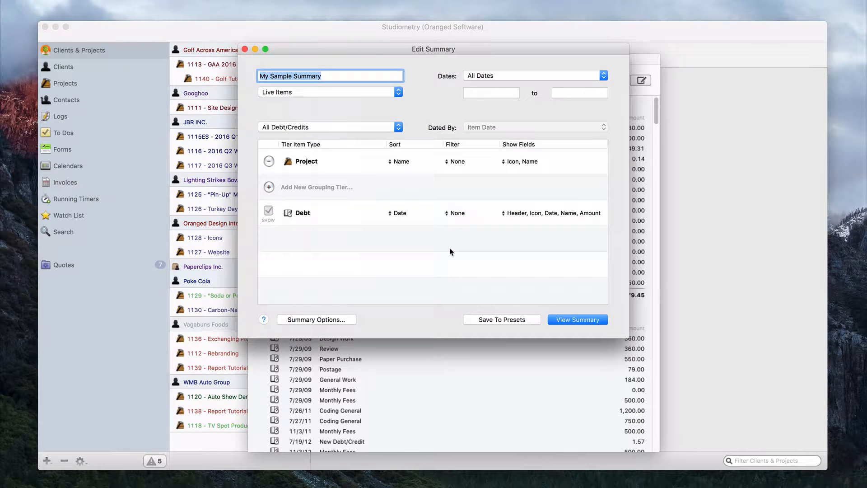
{"action": "left_click", "coordinate": [269, 187]}
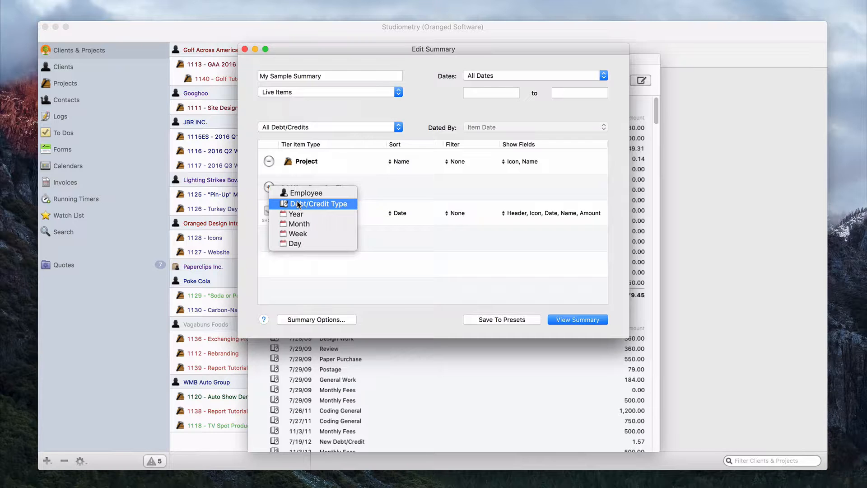
{"action": "left_click", "coordinate": [297, 204]}
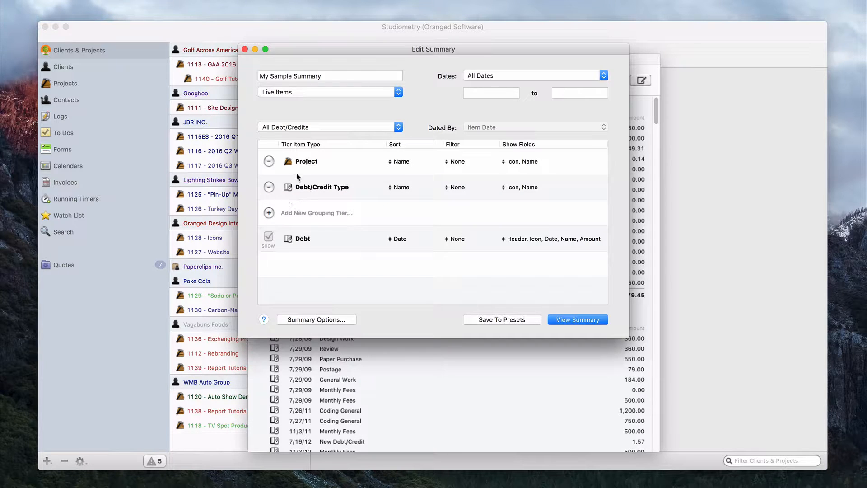
{"action": "left_click", "coordinate": [268, 212]}
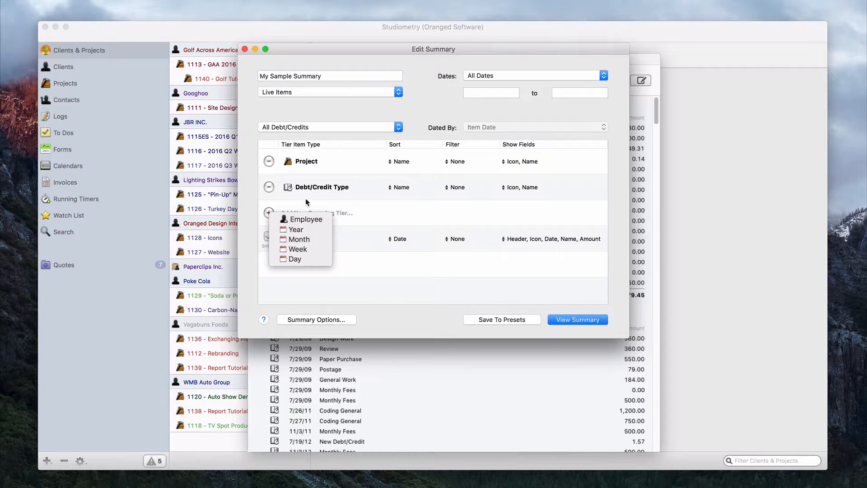
{"action": "left_click", "coordinate": [382, 261]}
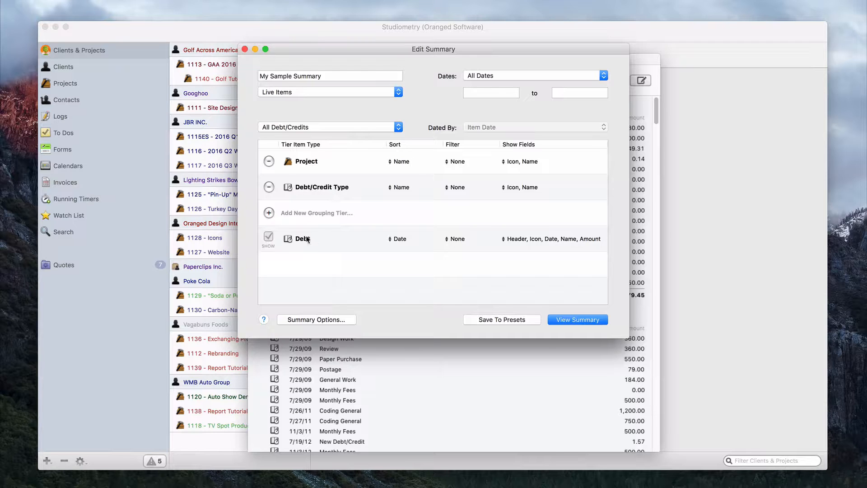
{"action": "left_click", "coordinate": [568, 320]}
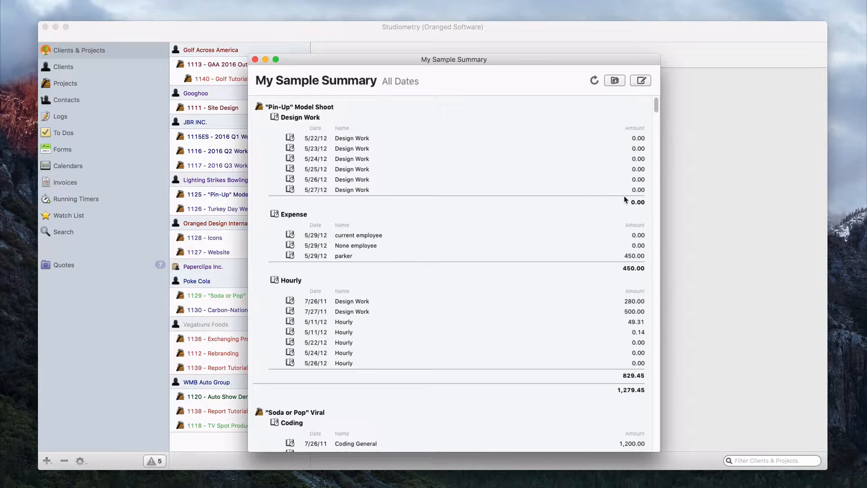
- Look through the summary's debt/credit type subtotals within each project
{"action": "scroll", "coordinate": [544, 228], "scroll_direction": "down", "scroll_amount": 2}
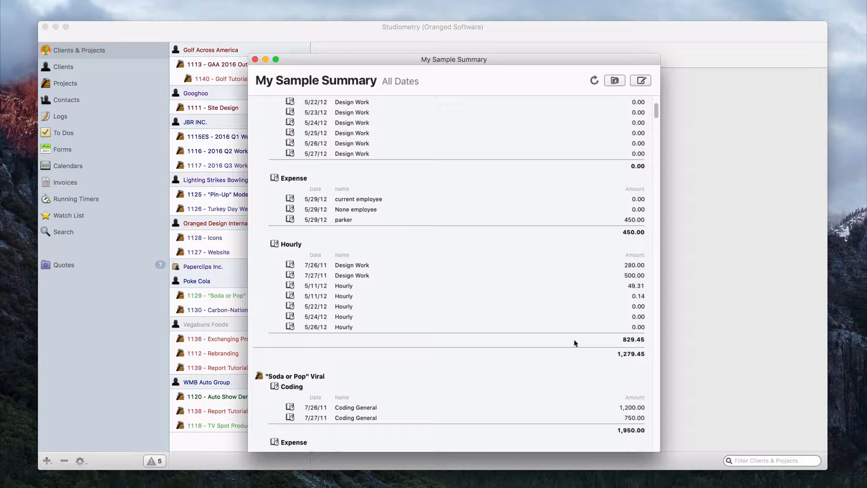
{"action": "scroll", "coordinate": [574, 340], "scroll_direction": "down", "scroll_amount": 10}
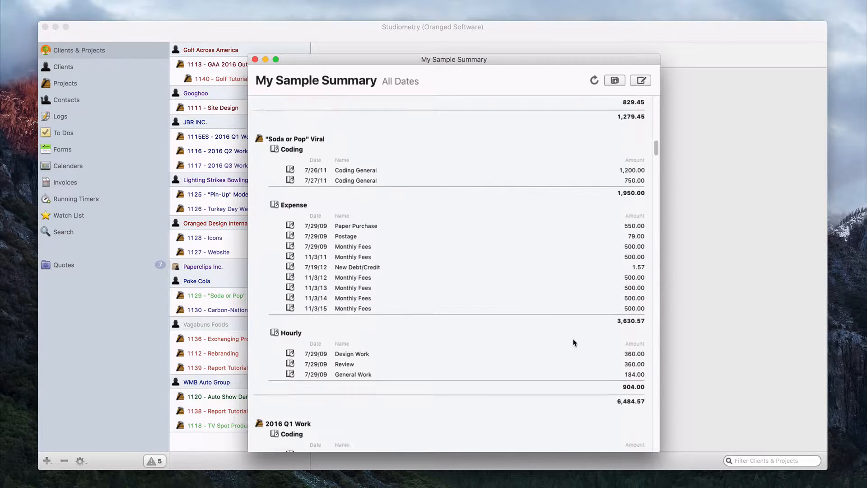
{"action": "scroll", "coordinate": [573, 342], "scroll_direction": "down", "scroll_amount": 1}
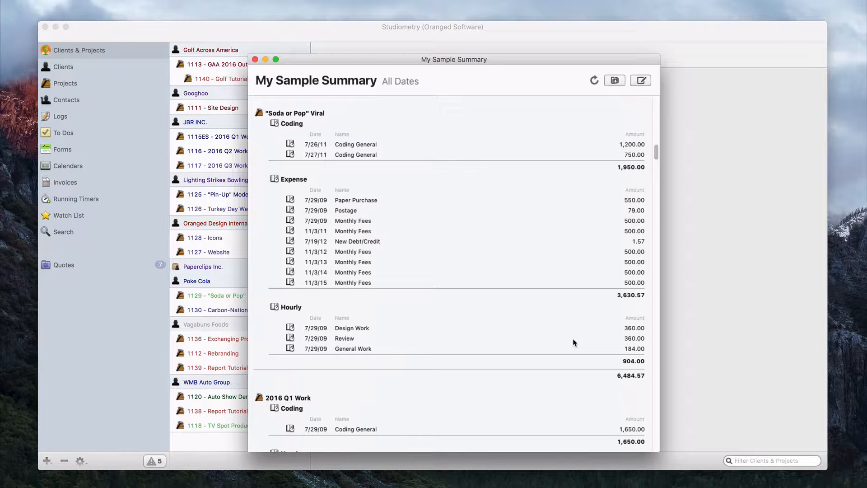
{"action": "scroll", "coordinate": [572, 342], "scroll_direction": "up", "scroll_amount": 12}
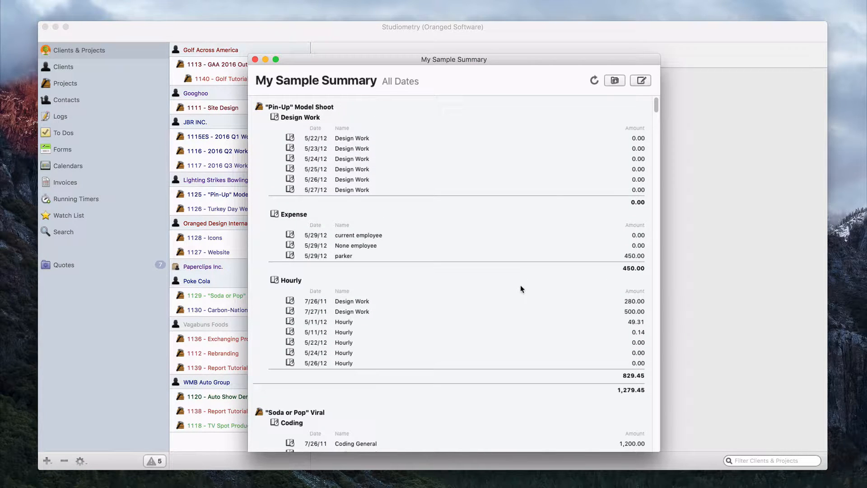
{"action": "scroll", "coordinate": [520, 286], "scroll_direction": "down", "scroll_amount": 5}
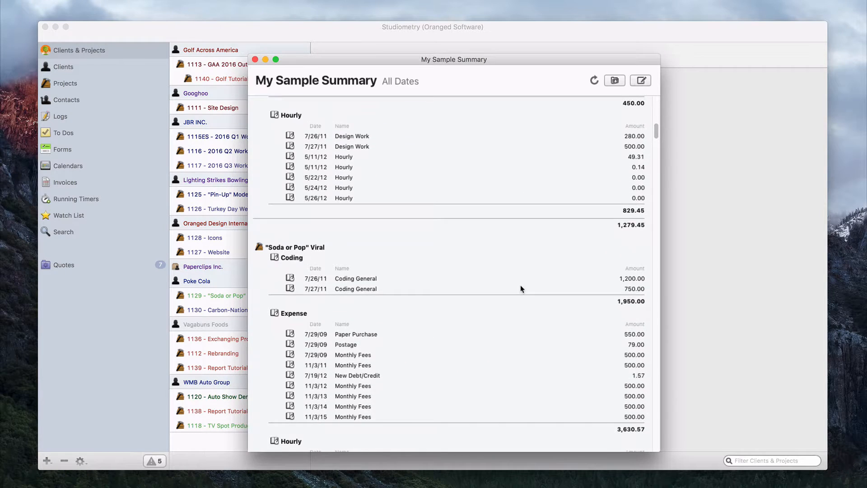
{"action": "scroll", "coordinate": [520, 286], "scroll_direction": "up", "scroll_amount": 5}
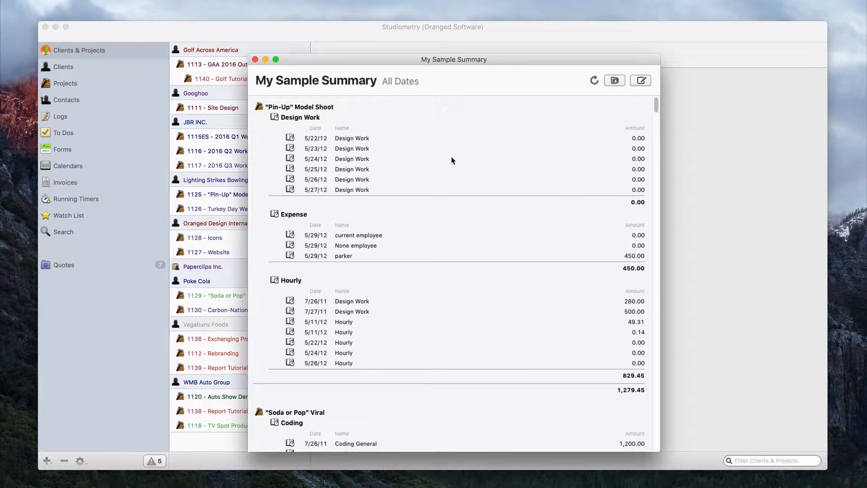
- Hide the individual Debt items in the summary, then regenerate it and look through the type totals per project
{"action": "left_click", "coordinate": [641, 81]}
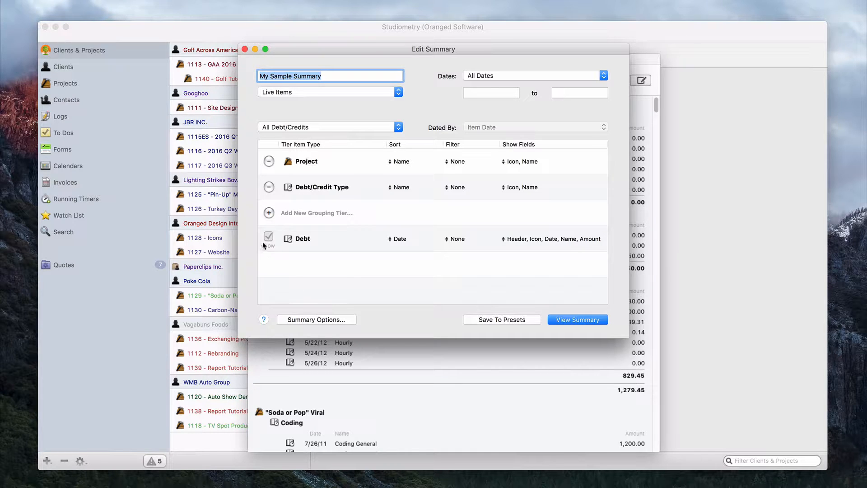
{"action": "left_click", "coordinate": [267, 238]}
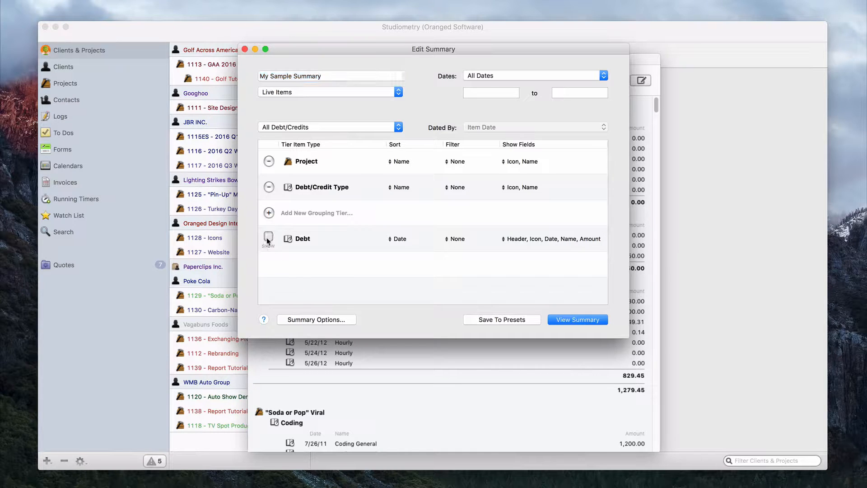
{"action": "left_click", "coordinate": [563, 319]}
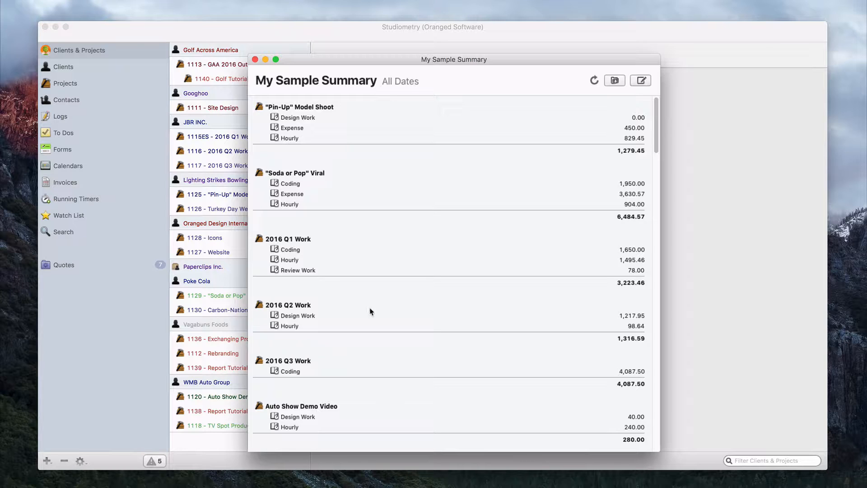
{"action": "scroll", "coordinate": [371, 311], "scroll_direction": "down", "scroll_amount": 5}
{"action": "scroll", "coordinate": [370, 311], "scroll_direction": "up", "scroll_amount": 5}
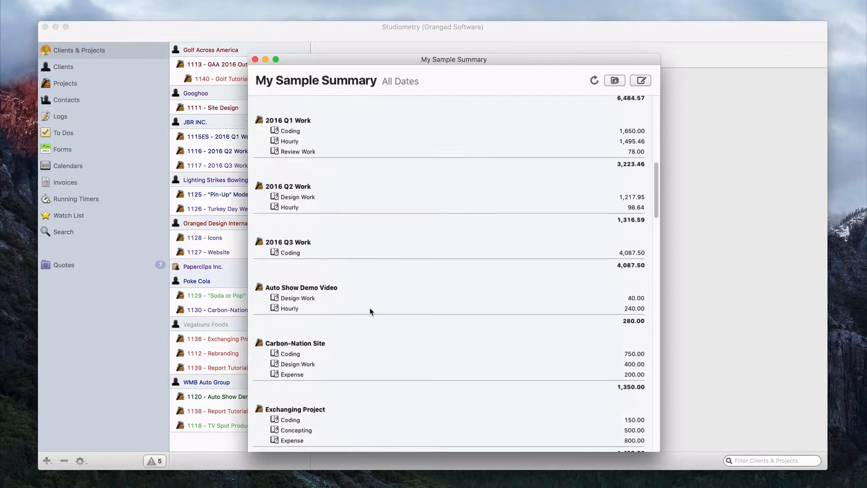
{"action": "scroll", "coordinate": [336, 219], "scroll_direction": "up", "scroll_amount": 1}
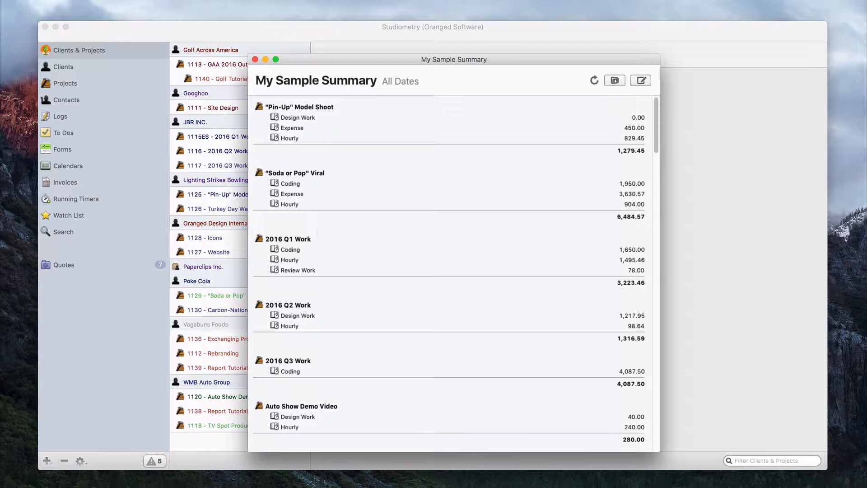
- Reopen the summary for editing and filter the Project tier to the statuses Development, Ready for Invoice and Invoice Sent
{"action": "left_click", "coordinate": [640, 81]}
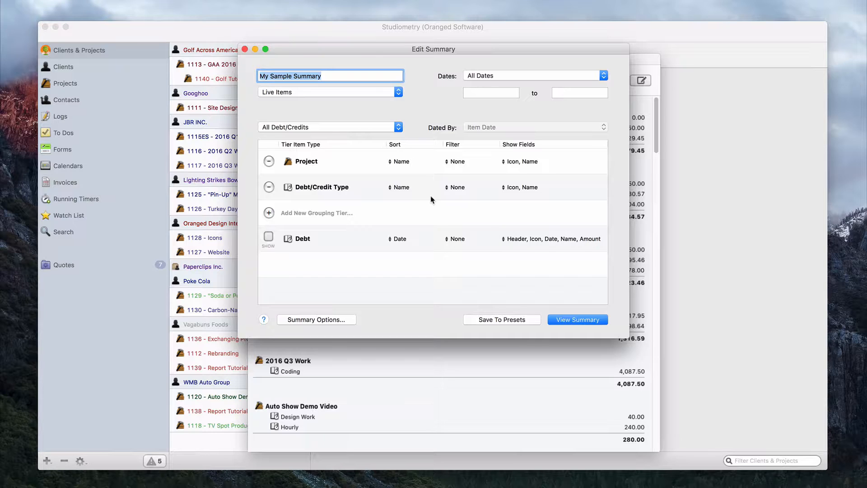
{"action": "left_click", "coordinate": [462, 162]}
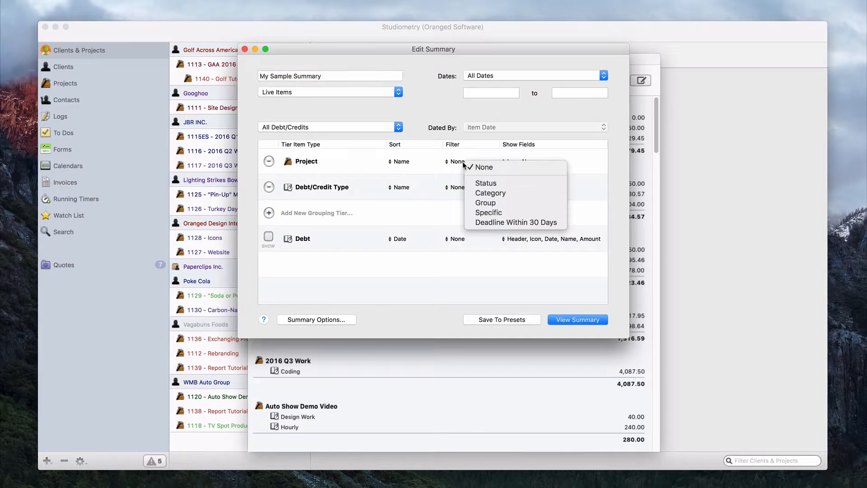
{"action": "left_click", "coordinate": [490, 183]}
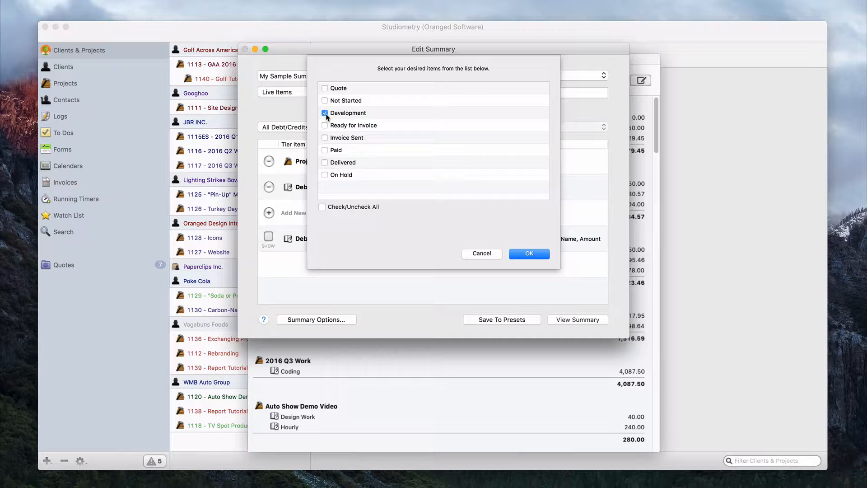
{"action": "left_click", "coordinate": [324, 137]}
{"action": "left_click", "coordinate": [528, 255]}
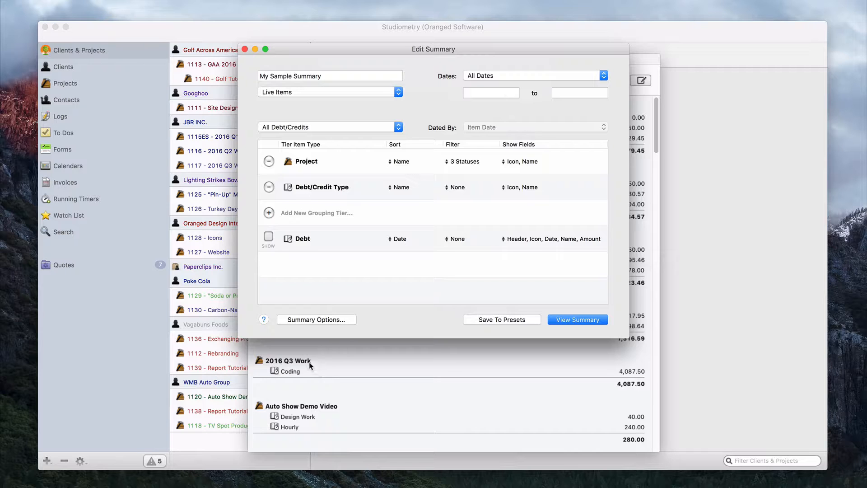
- Add Status to the fields shown for the Project tier
{"action": "left_click", "coordinate": [526, 161]}
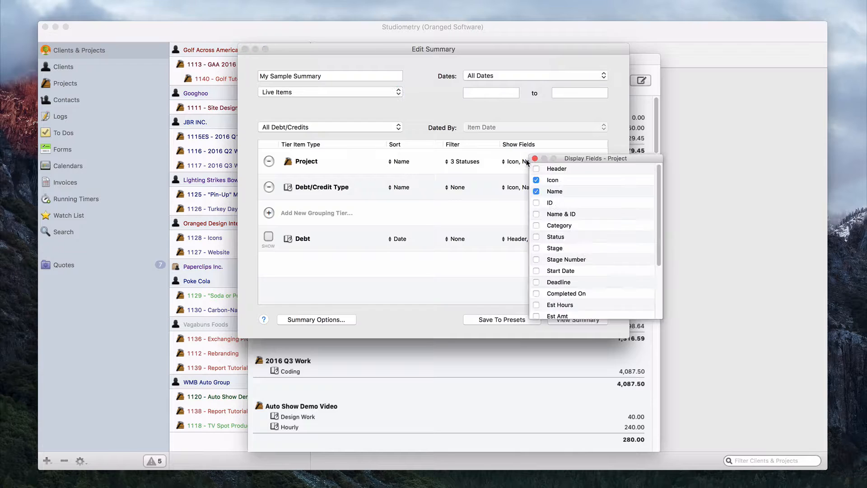
{"action": "scroll", "coordinate": [574, 232], "scroll_direction": "down", "scroll_amount": 3}
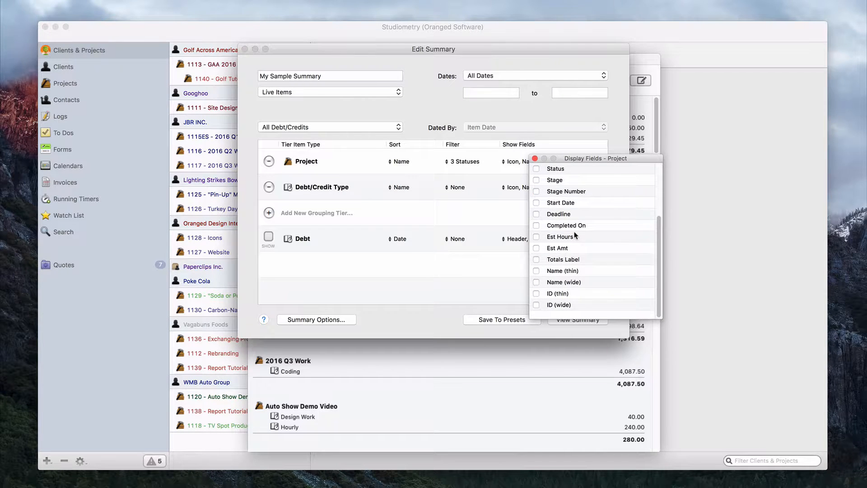
{"action": "scroll", "coordinate": [575, 235], "scroll_direction": "up", "scroll_amount": 3}
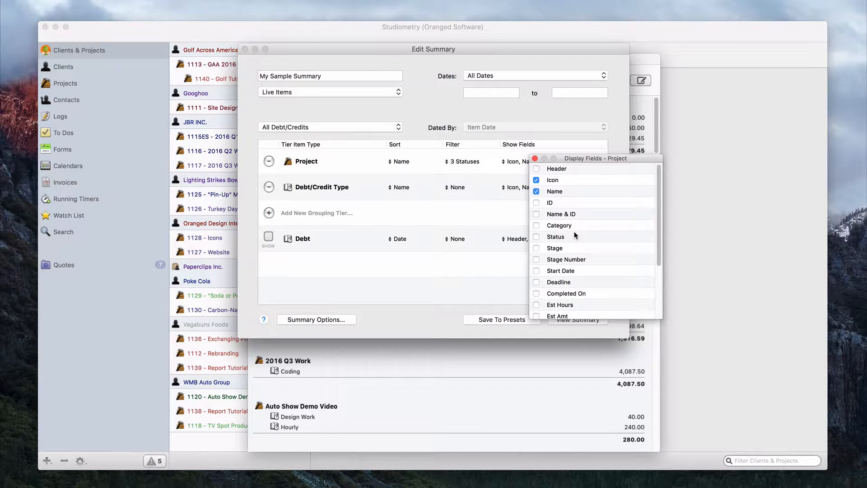
{"action": "left_click", "coordinate": [536, 236]}
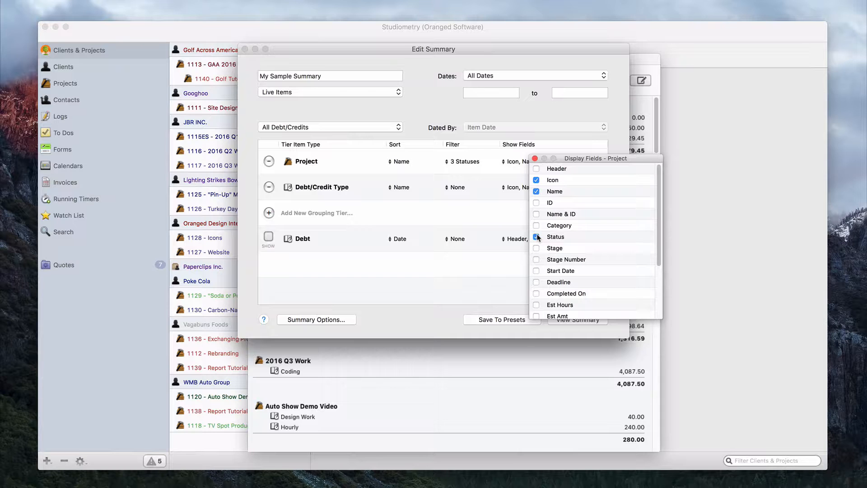
{"action": "left_click", "coordinate": [535, 158]}
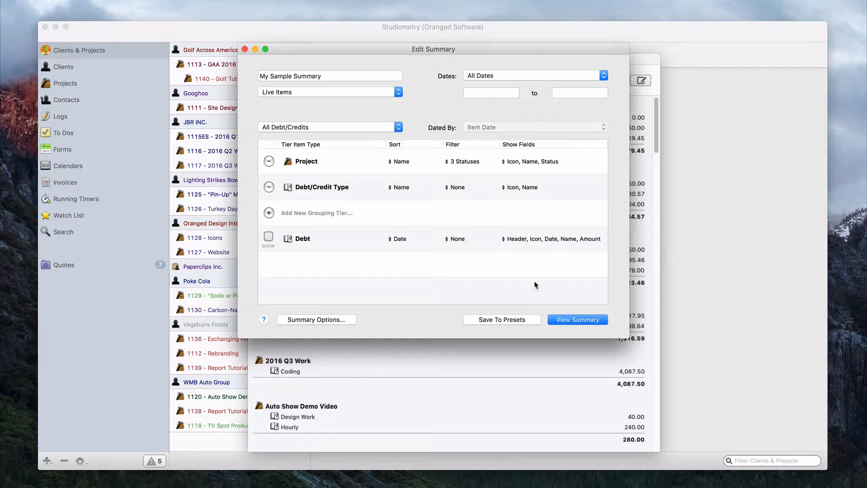
- Regenerate the status-filtered summary and look through the listed projects
{"action": "left_click", "coordinate": [573, 320]}
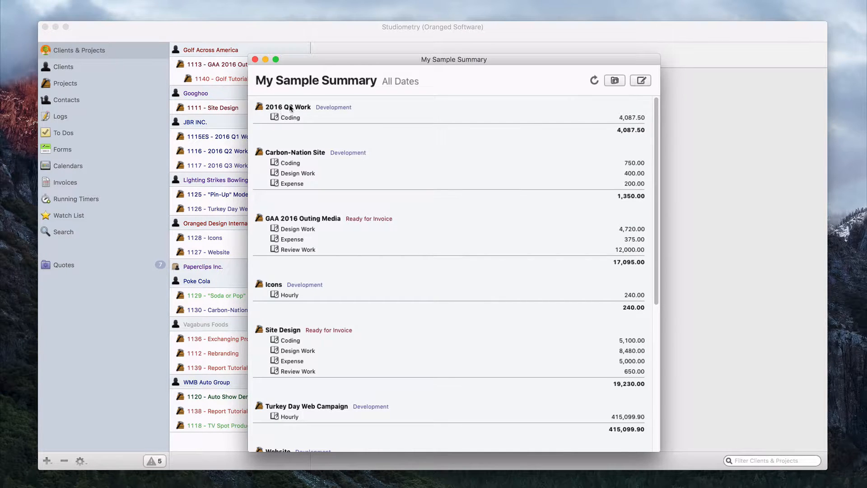
{"action": "scroll", "coordinate": [448, 293], "scroll_direction": "down", "scroll_amount": 3}
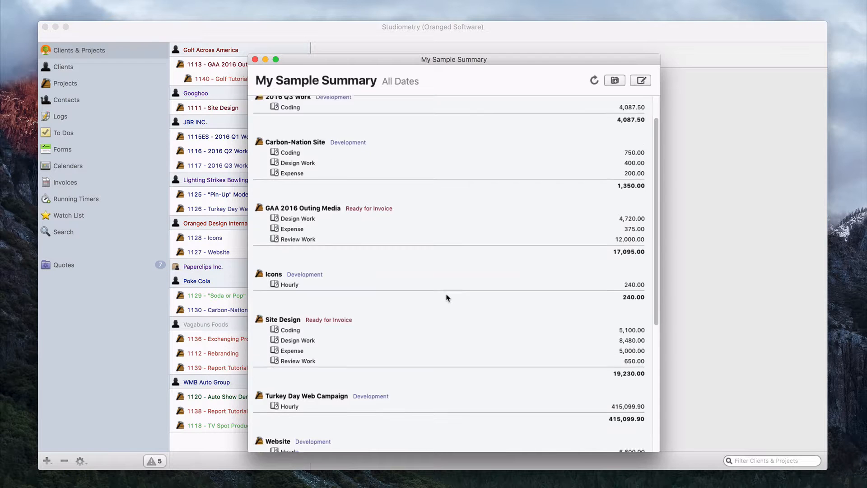
{"action": "scroll", "coordinate": [447, 297], "scroll_direction": "up", "scroll_amount": 3}
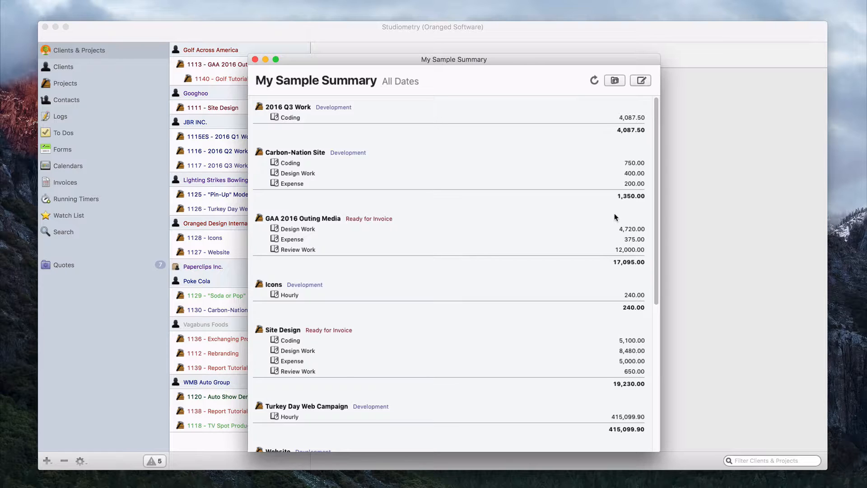
- Reopen the summary for editing and add Hours to the fields shown for the Debt tier
{"action": "left_click", "coordinate": [641, 81]}
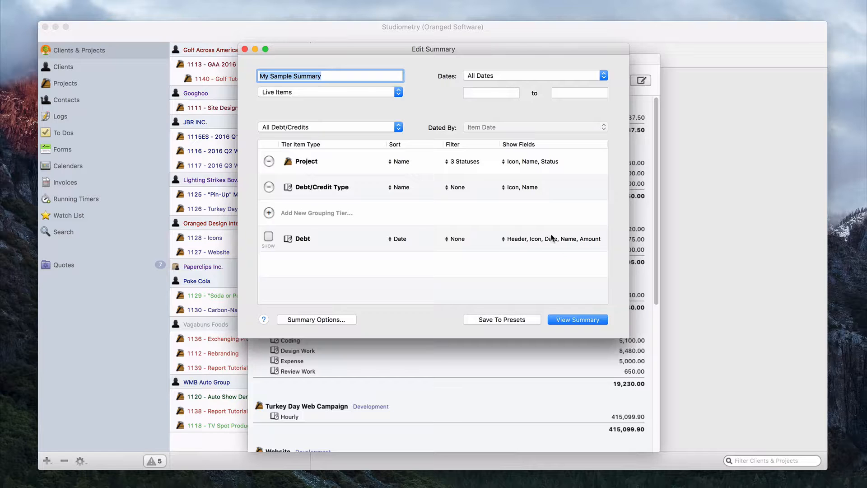
{"action": "left_click", "coordinate": [534, 238]}
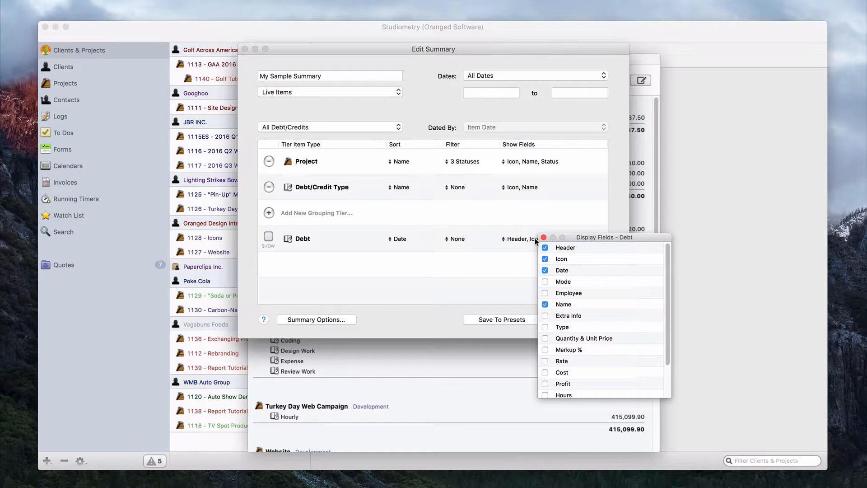
{"action": "scroll", "coordinate": [589, 325], "scroll_direction": "down", "scroll_amount": 3}
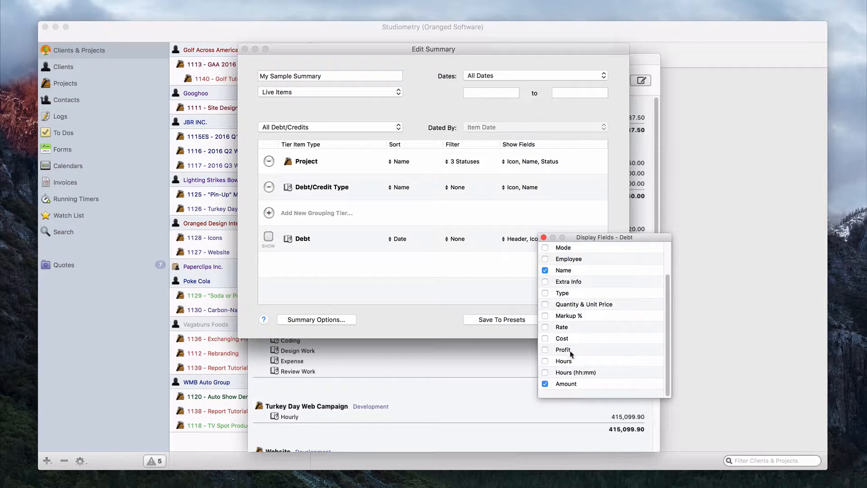
{"action": "left_click", "coordinate": [544, 361]}
{"action": "scroll", "coordinate": [600, 284], "scroll_direction": "up", "scroll_amount": 3}
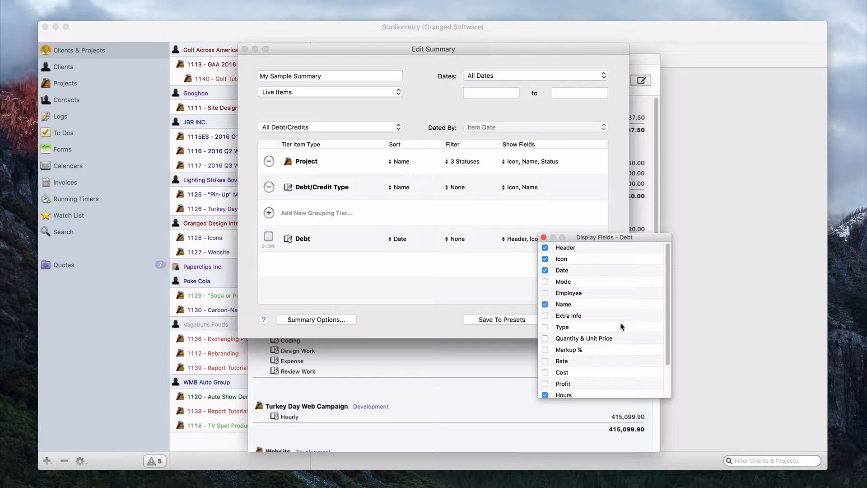
{"action": "left_click", "coordinate": [565, 305]}
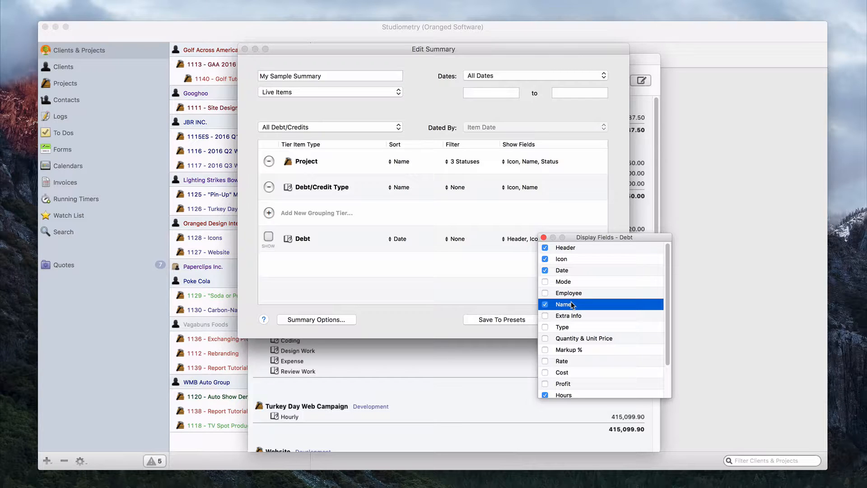
{"action": "scroll", "coordinate": [584, 329], "scroll_direction": "down", "scroll_amount": 3}
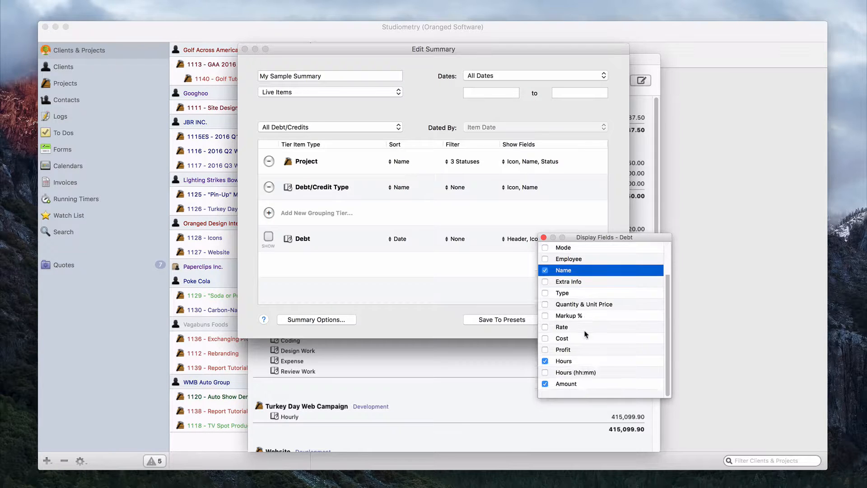
{"action": "left_click", "coordinate": [565, 361]}
{"action": "left_click", "coordinate": [567, 382]}
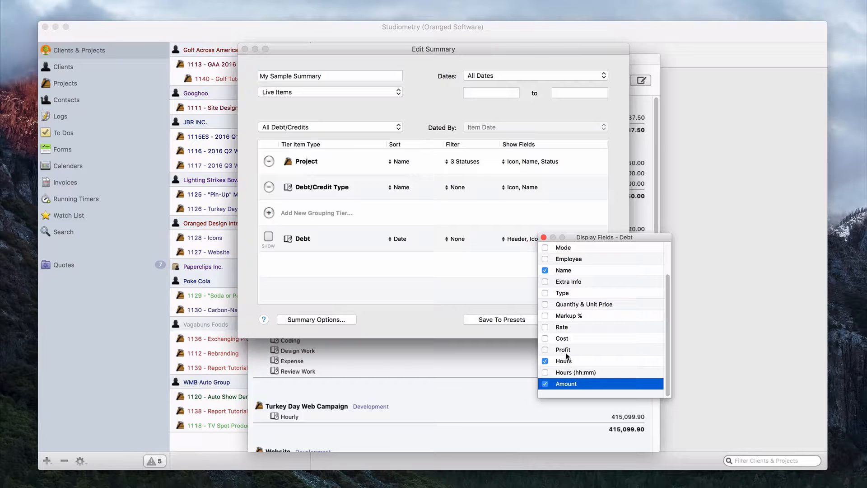
{"action": "left_click", "coordinate": [566, 353]}
{"action": "left_click", "coordinate": [565, 361]}
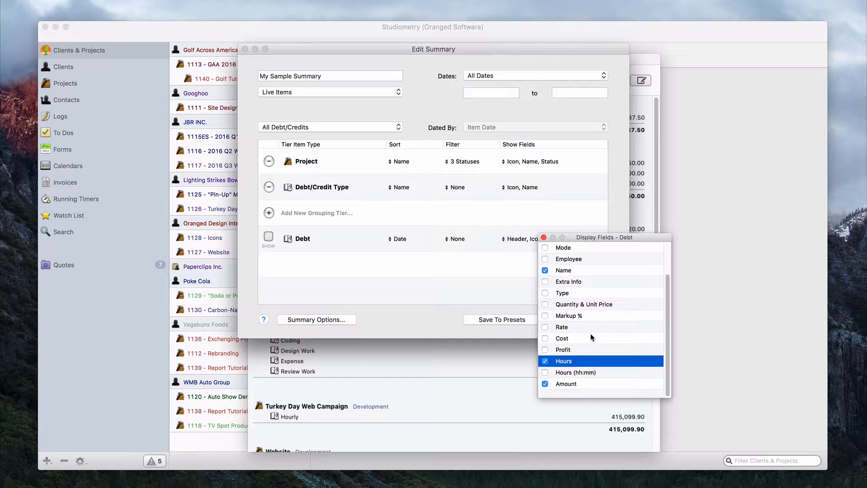
- Close the Debt tier's display fields and regenerate the summary
{"action": "left_click", "coordinate": [544, 238]}
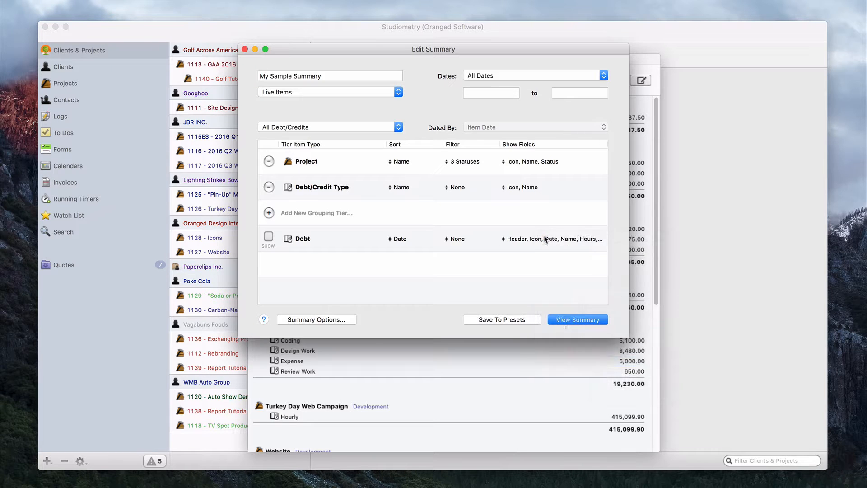
{"action": "left_click", "coordinate": [569, 319]}
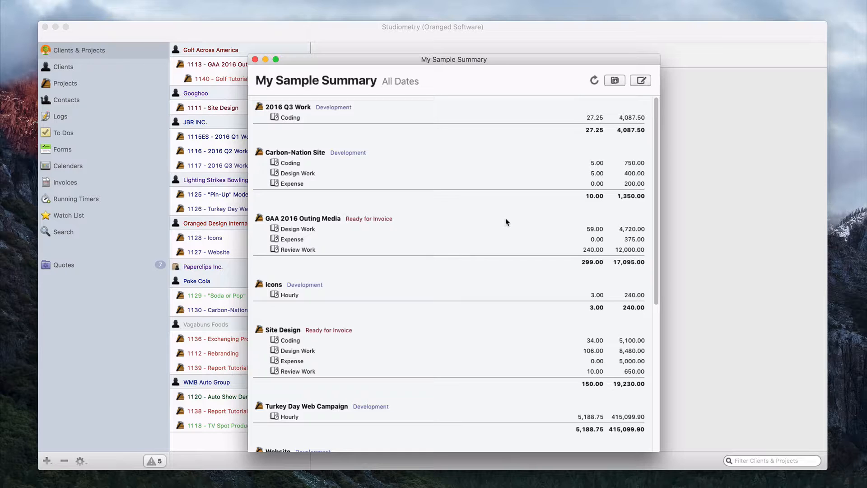
- Reopen the summary for editing, restrict its dates to Previous 30 Days and regenerate it
{"action": "left_click", "coordinate": [642, 82]}
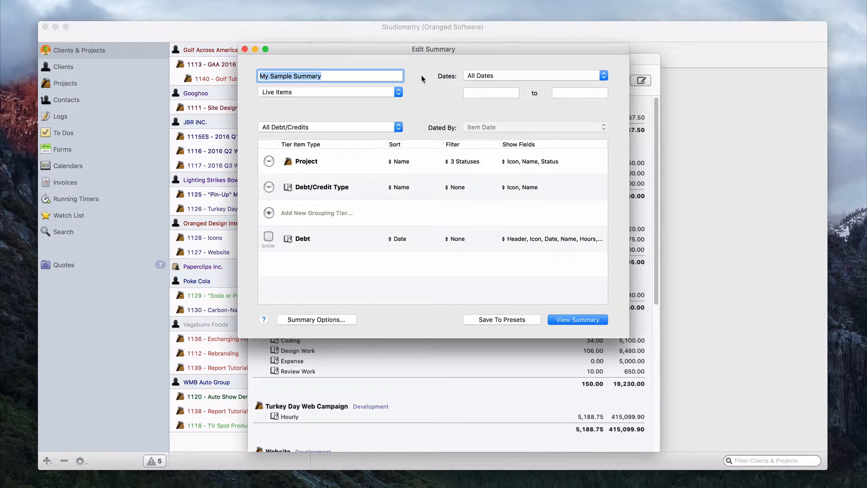
{"action": "left_click", "coordinate": [513, 78]}
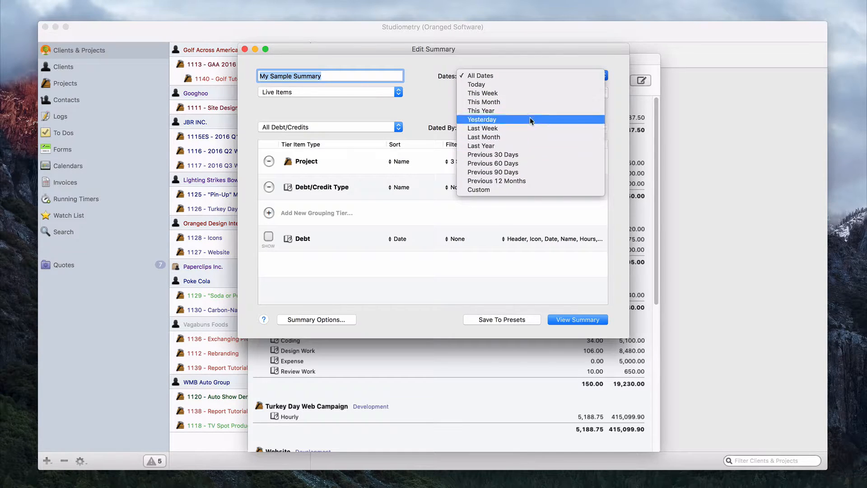
{"action": "left_click", "coordinate": [560, 190]}
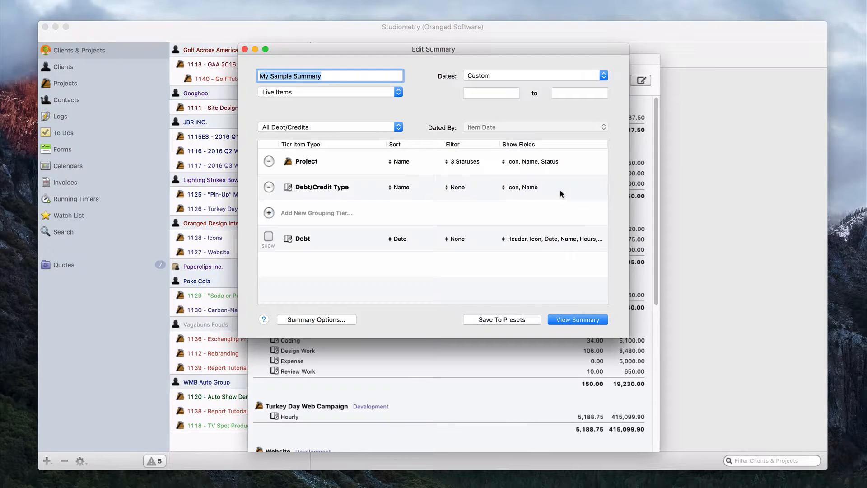
{"action": "left_click", "coordinate": [504, 92]}
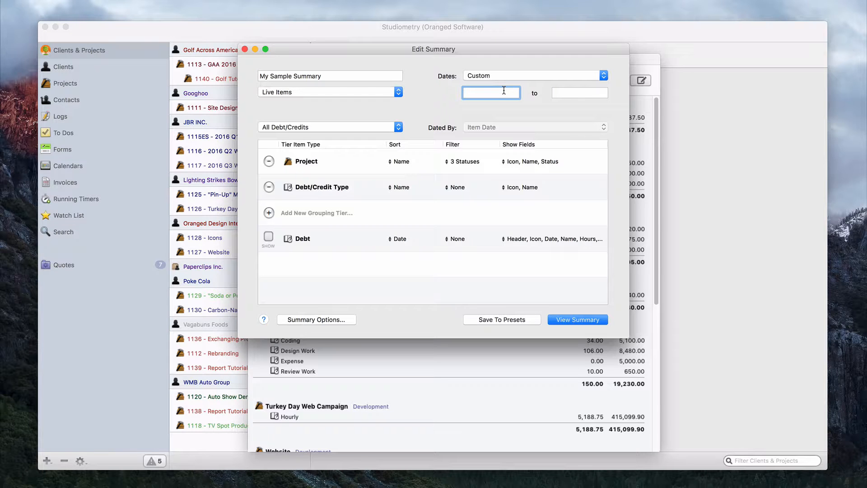
{"action": "left_click", "coordinate": [512, 78]}
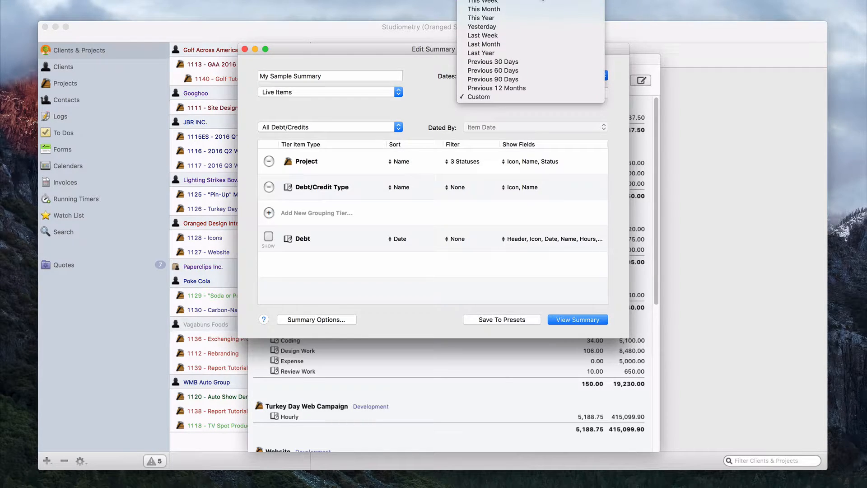
{"action": "left_click", "coordinate": [547, 63]}
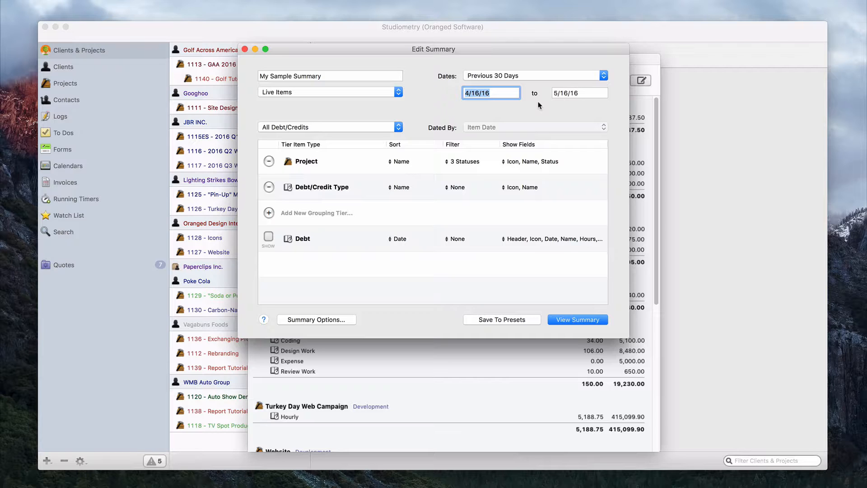
{"action": "left_click", "coordinate": [579, 320]}
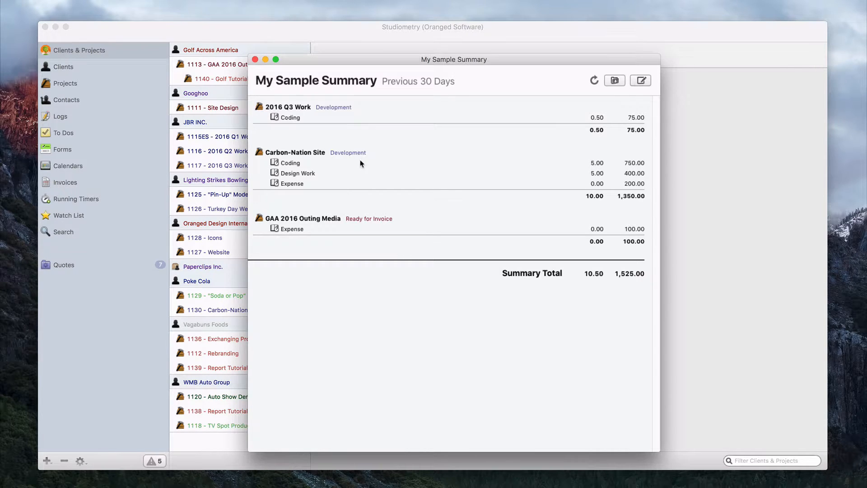
- Reopen the summary for editing and set its date range back to All Dates
{"action": "left_click", "coordinate": [641, 81]}
{"action": "left_click", "coordinate": [553, 76]}
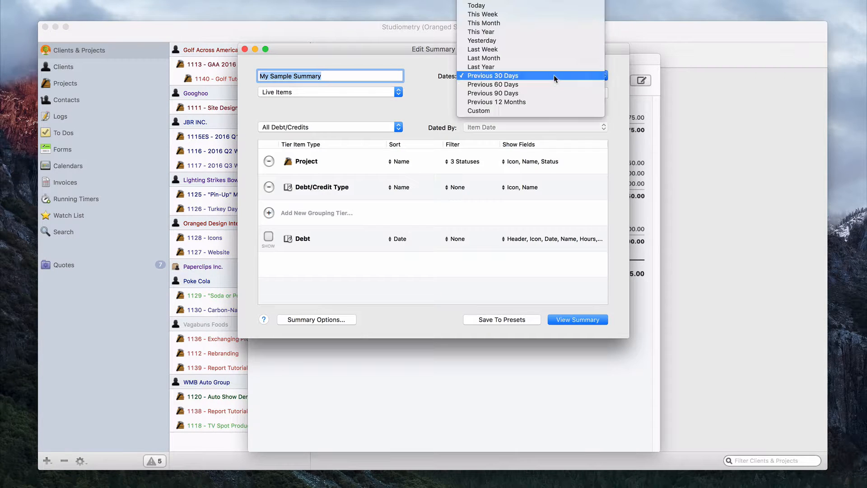
{"action": "left_click", "coordinate": [537, 5]}
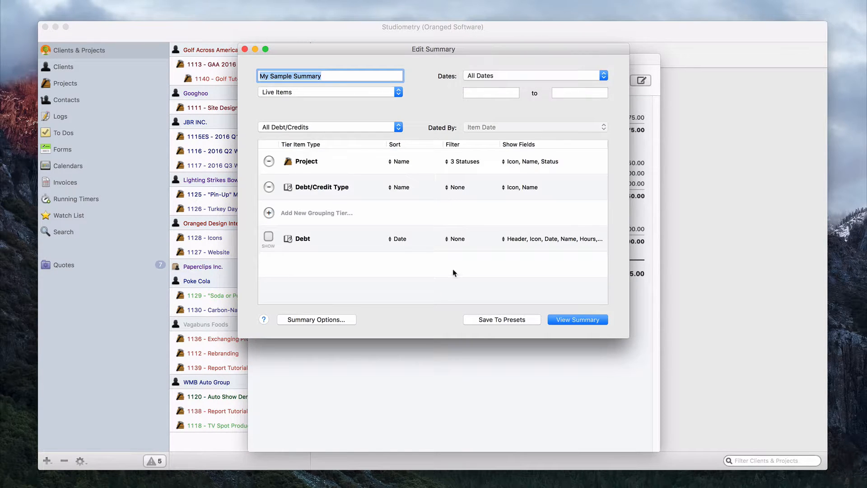
- Replace the Debt/Credit Type grouping tier with a Month tier and regenerate the summary
{"action": "left_click", "coordinate": [268, 189]}
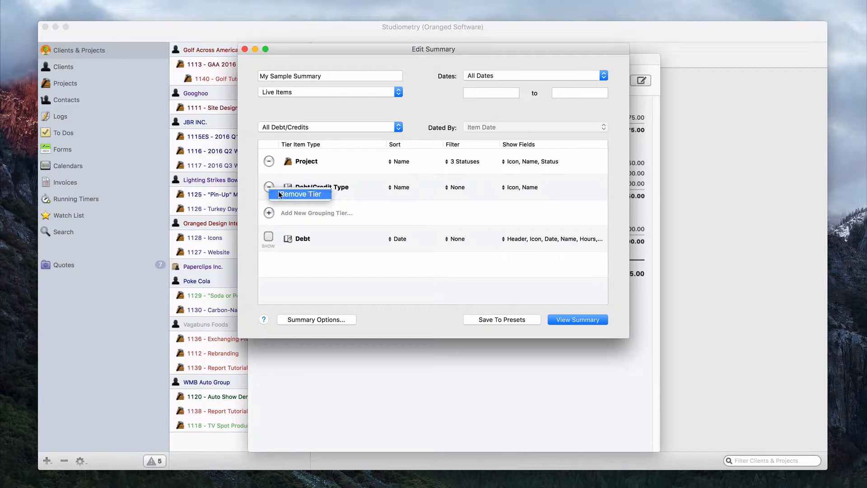
{"action": "left_click", "coordinate": [279, 191]}
{"action": "left_click", "coordinate": [269, 187]}
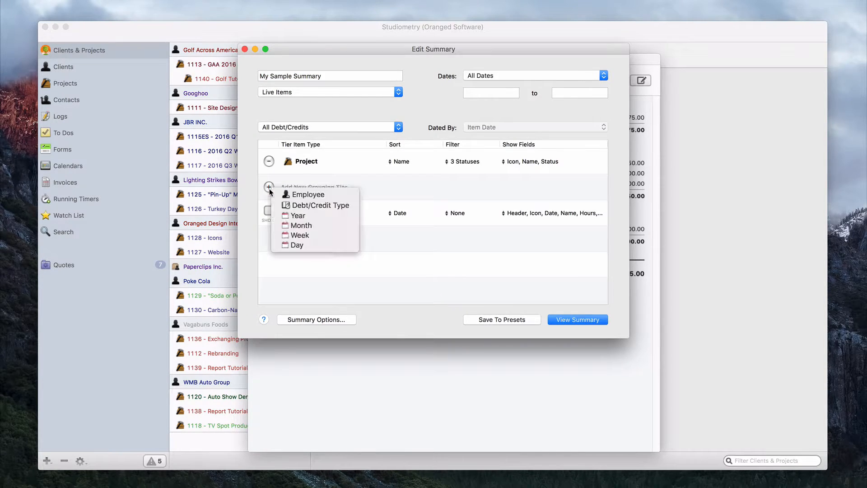
{"action": "left_click", "coordinate": [317, 225]}
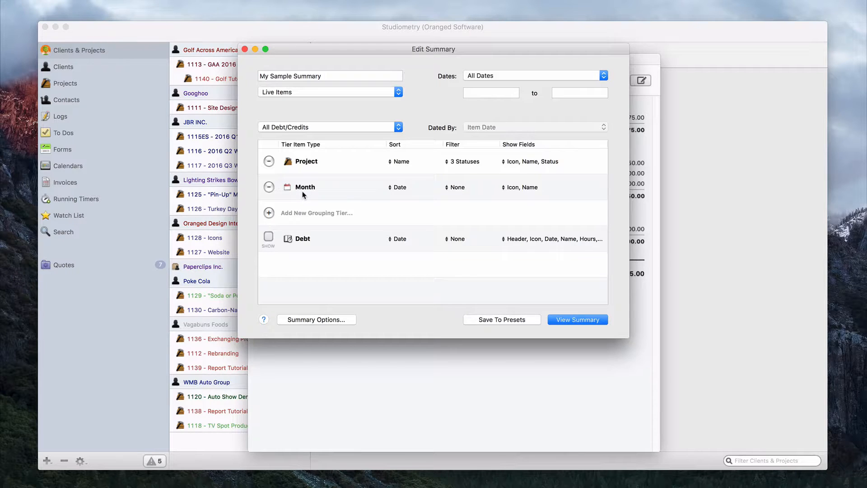
{"action": "left_click", "coordinate": [580, 319]}
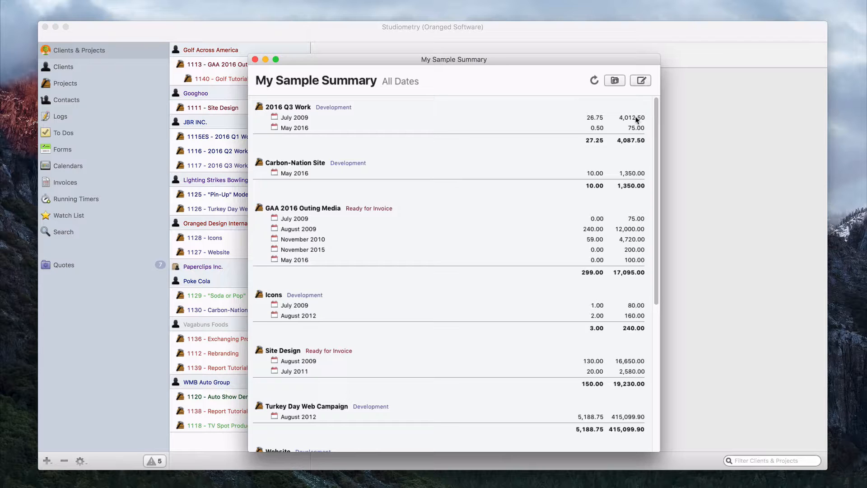
- Turn on showing individual Debt items, regenerate the summary and look through the entries listed under each month
{"action": "left_click", "coordinate": [642, 81]}
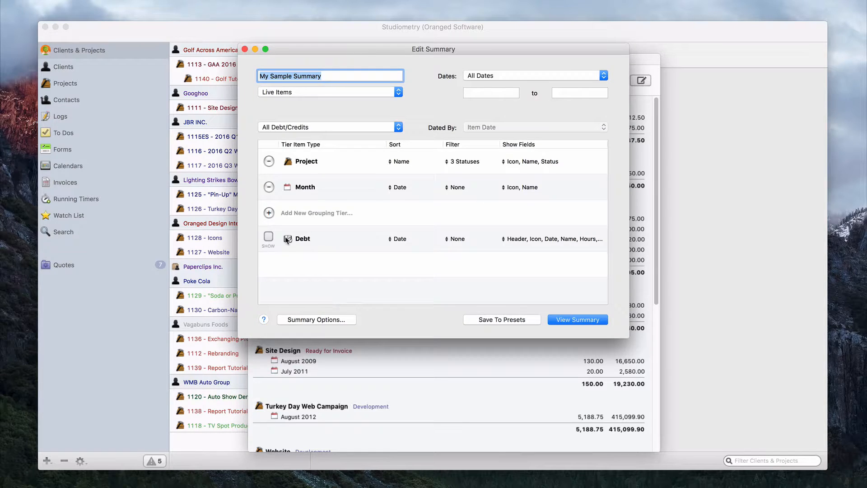
{"action": "left_click", "coordinate": [269, 237]}
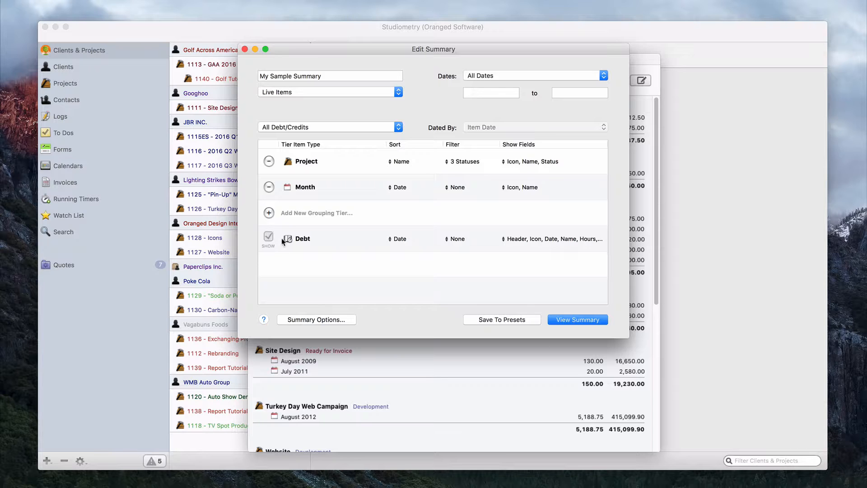
{"action": "left_click", "coordinate": [570, 319]}
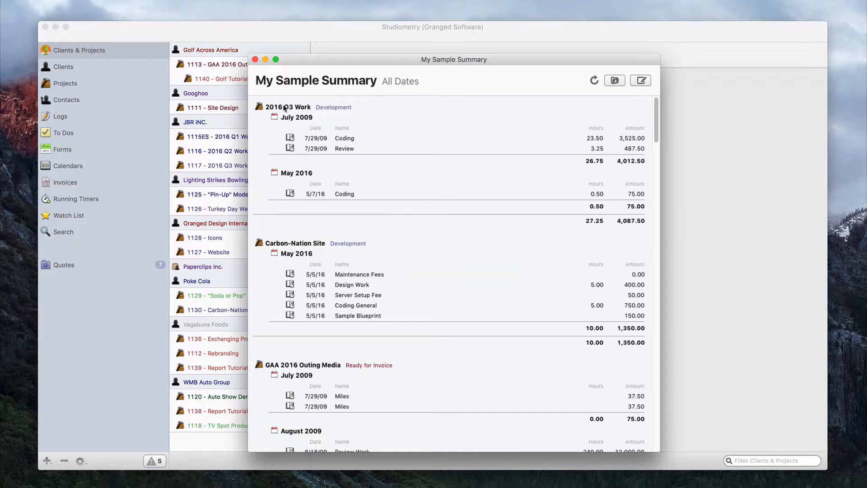
{"action": "scroll", "coordinate": [417, 291], "scroll_direction": "down", "scroll_amount": 1}
{"action": "scroll", "coordinate": [416, 291], "scroll_direction": "down", "scroll_amount": 5}
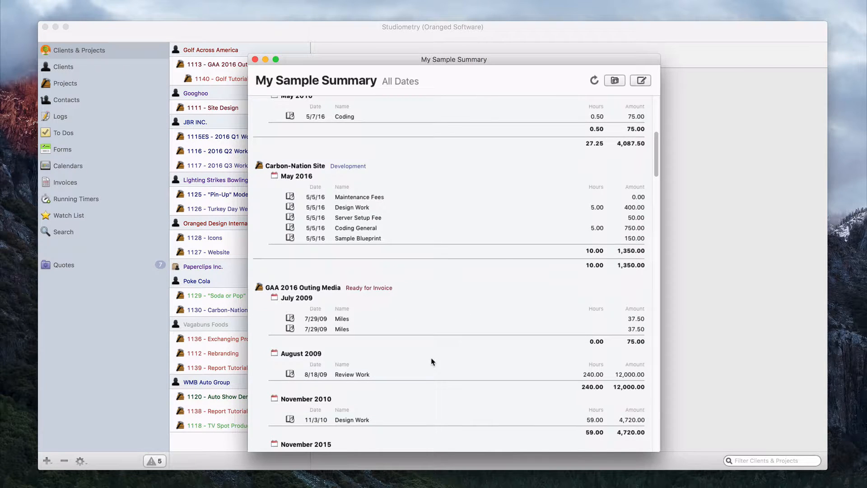
- Reopen the summary for editing, remove the Month grouping tier and look through the other available tier types
{"action": "left_click", "coordinate": [640, 81]}
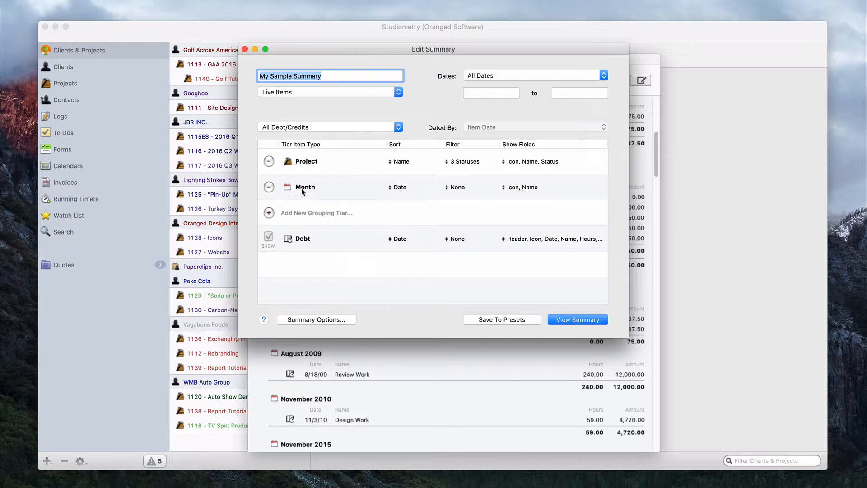
{"action": "left_click", "coordinate": [269, 187]}
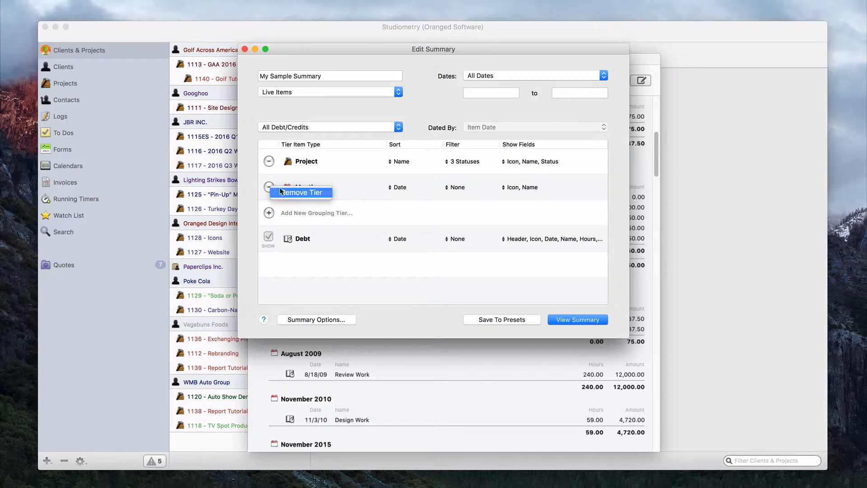
{"action": "left_click", "coordinate": [284, 192]}
{"action": "left_click", "coordinate": [268, 187]}
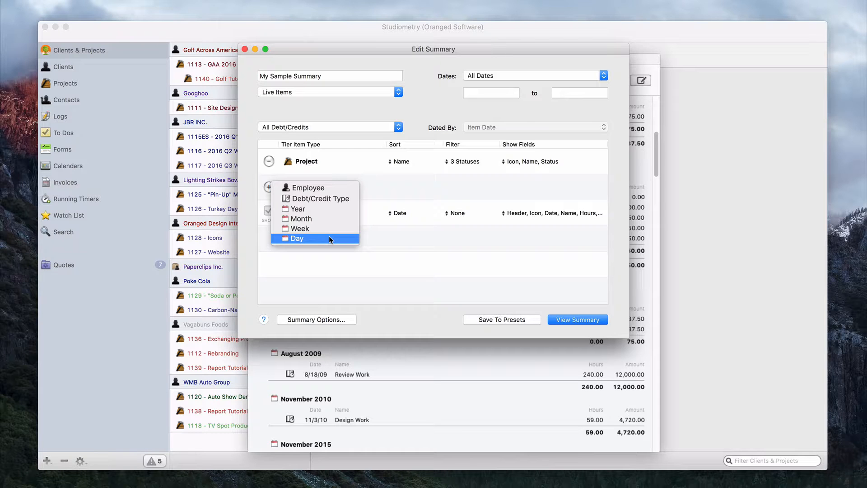
{"action": "left_click", "coordinate": [311, 218]}
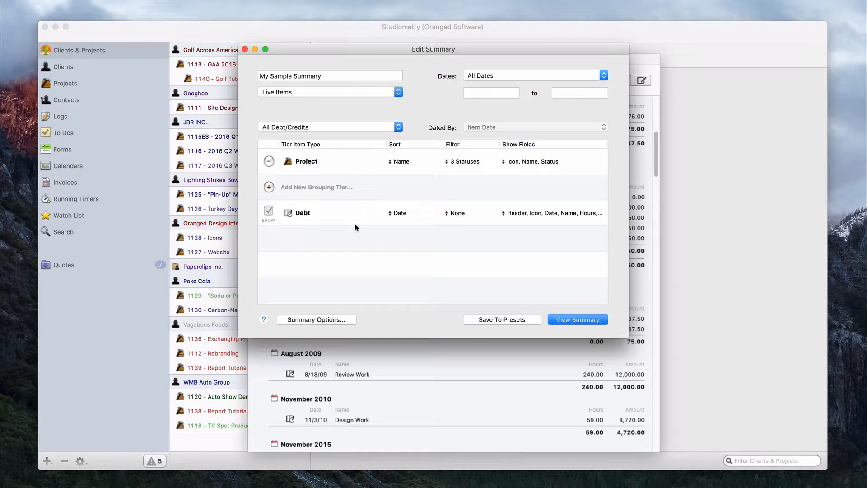
{"action": "left_click", "coordinate": [269, 187]}
{"action": "left_click", "coordinate": [294, 215]}
- Try Payments as the summarized item type, switch it to All Invoices, and look at the available invoice dating options
{"action": "left_click", "coordinate": [345, 125]}
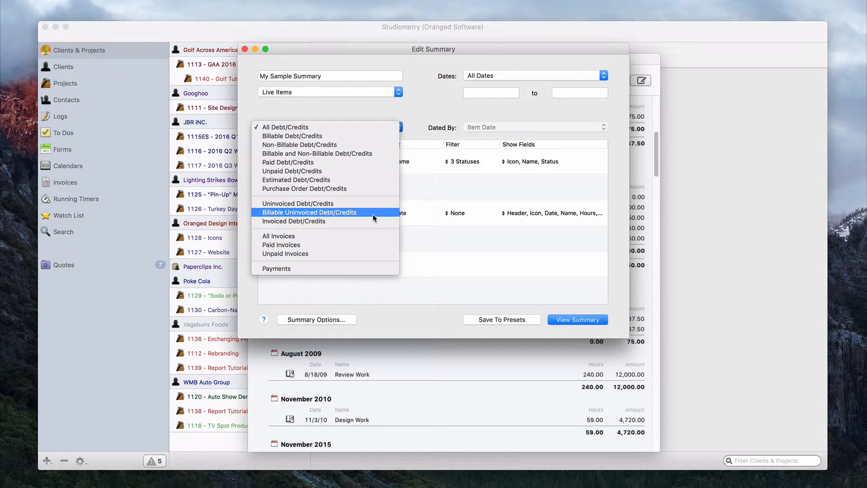
{"action": "left_click", "coordinate": [380, 263]}
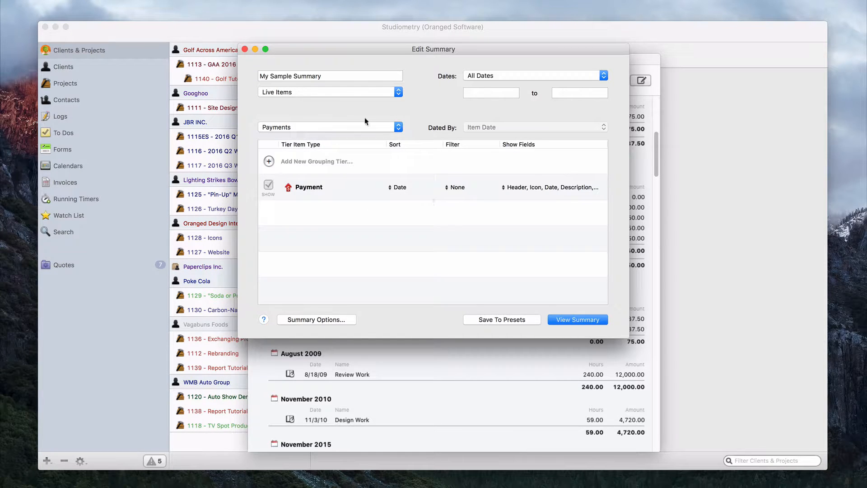
{"action": "left_click", "coordinate": [351, 123]}
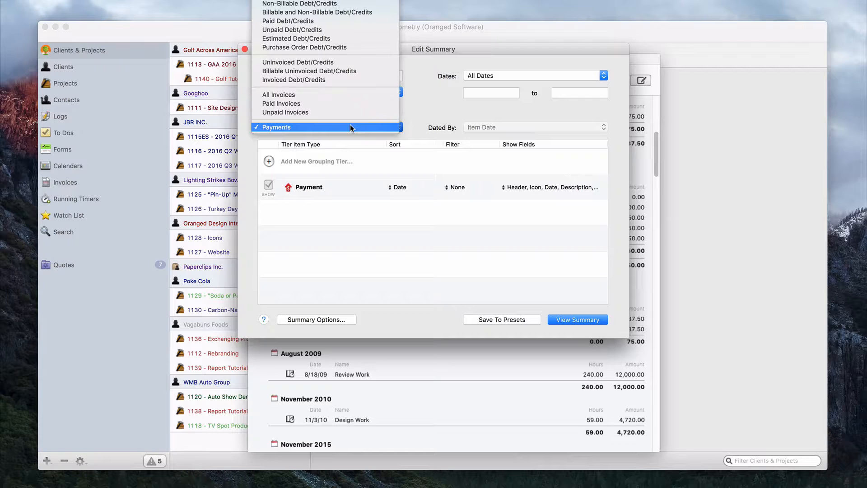
{"action": "left_click", "coordinate": [341, 95]}
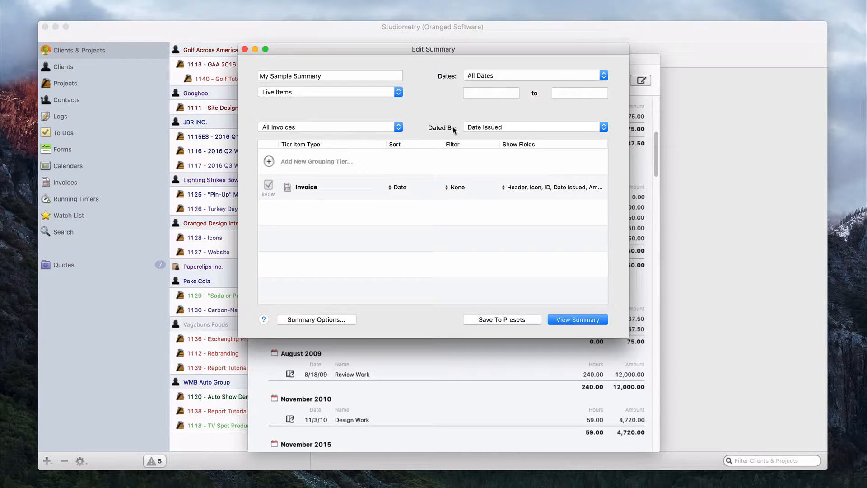
{"action": "left_click", "coordinate": [484, 128]}
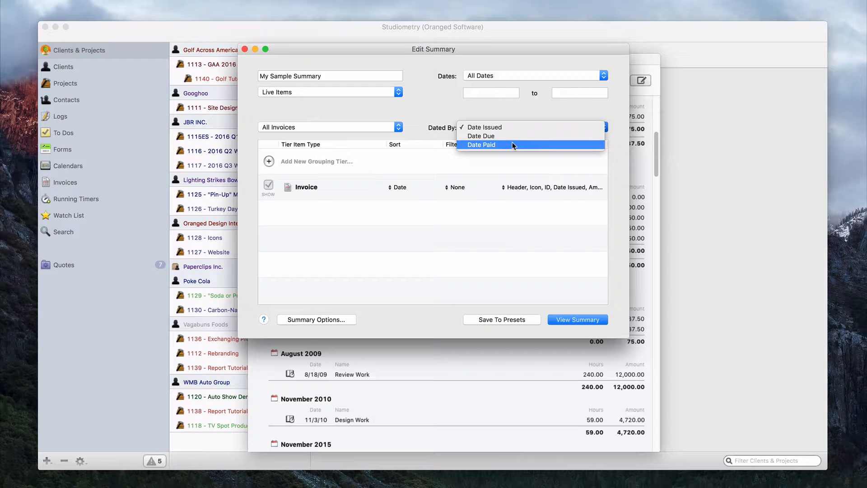
{"action": "left_click", "coordinate": [446, 291]}
- Add a Year grouping tier above the invoices and set them to be dated by Date Paid
{"action": "left_click", "coordinate": [270, 163]}
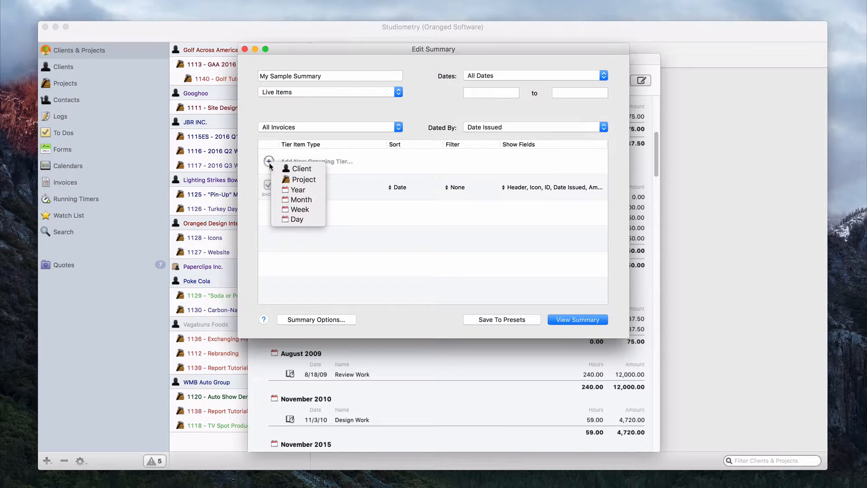
{"action": "left_click", "coordinate": [302, 188]}
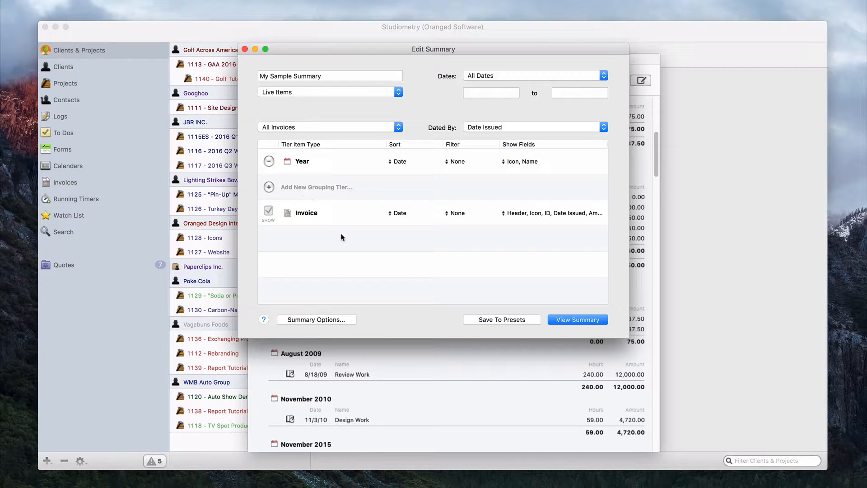
{"action": "left_click", "coordinate": [527, 126]}
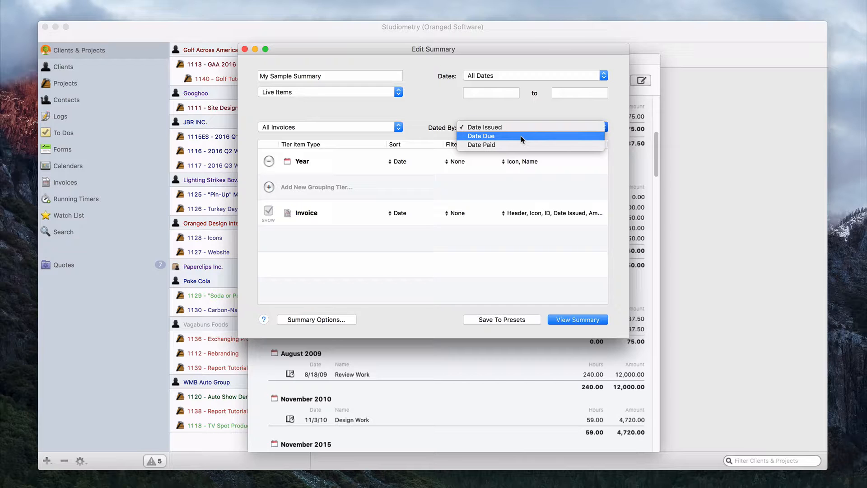
{"action": "left_click", "coordinate": [519, 145]}
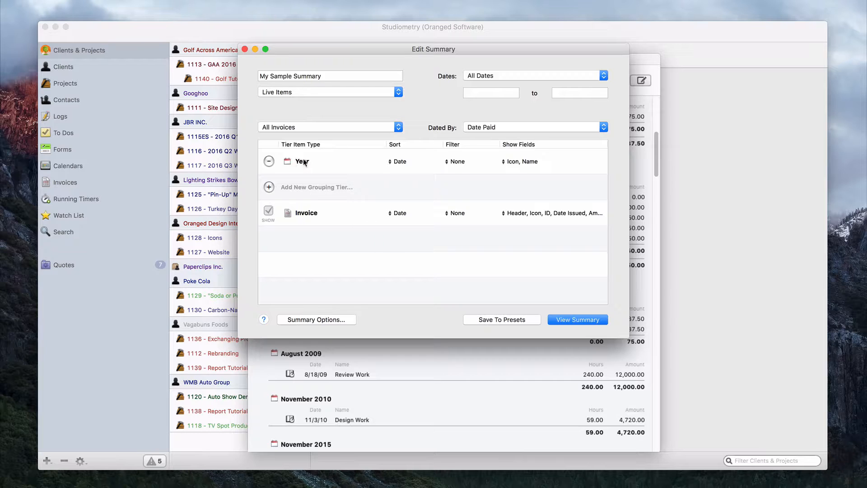
- Sort the Year tier by Total in descending order and regenerate the invoice summary
{"action": "left_click", "coordinate": [405, 164]}
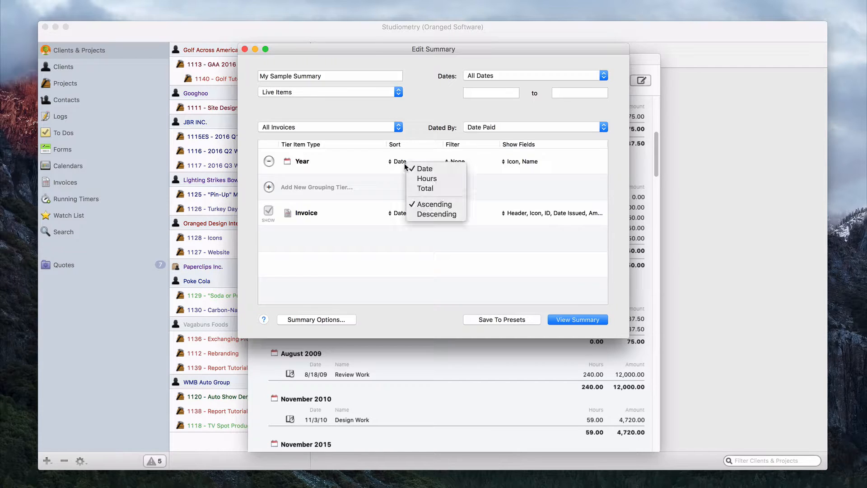
{"action": "left_click", "coordinate": [445, 188]}
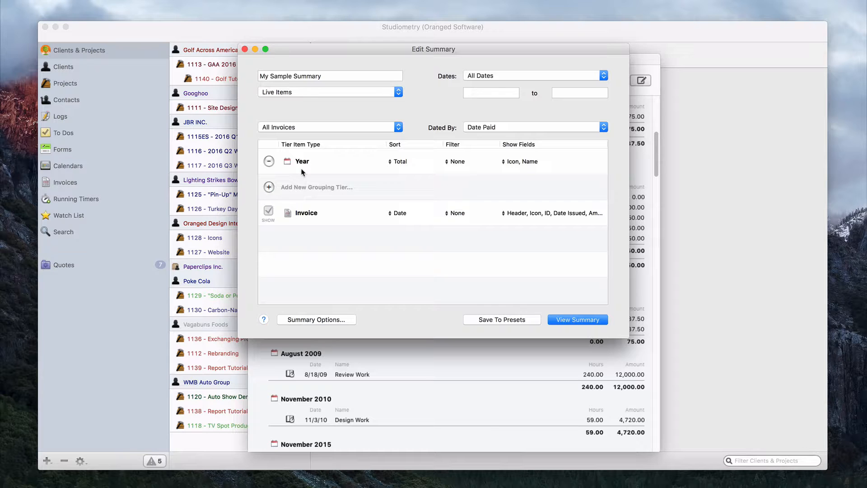
{"action": "left_click", "coordinate": [400, 161]}
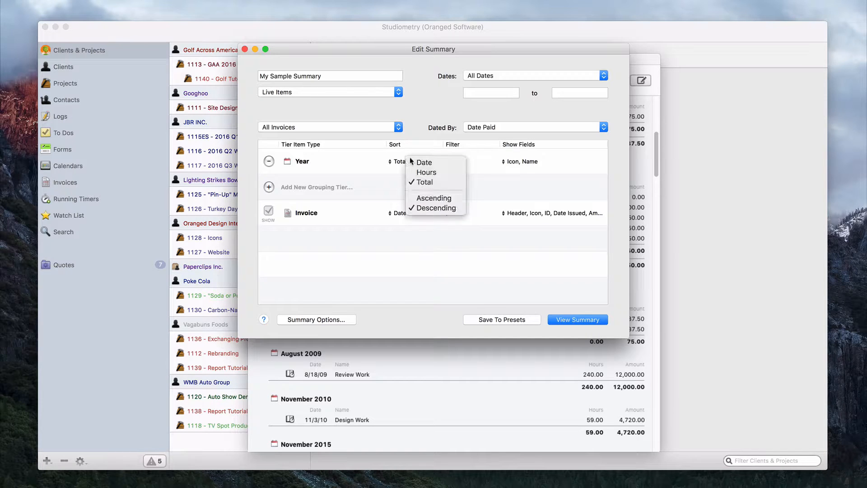
{"action": "left_click", "coordinate": [441, 208]}
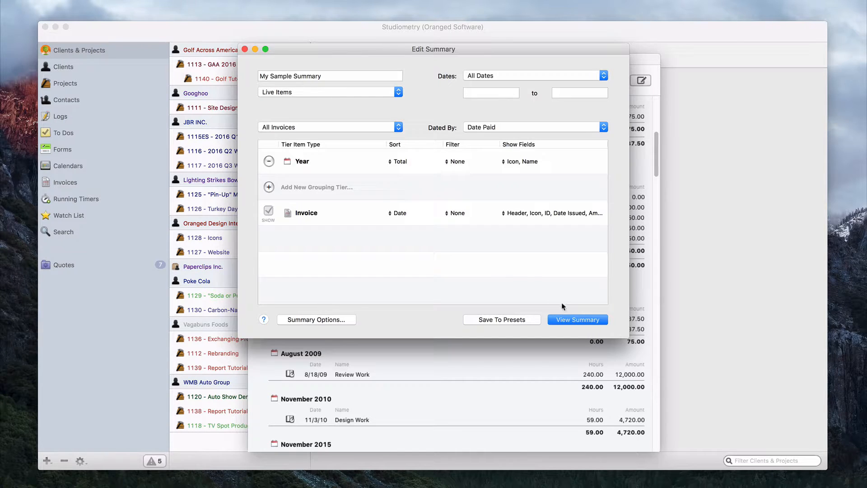
{"action": "left_click", "coordinate": [570, 319]}
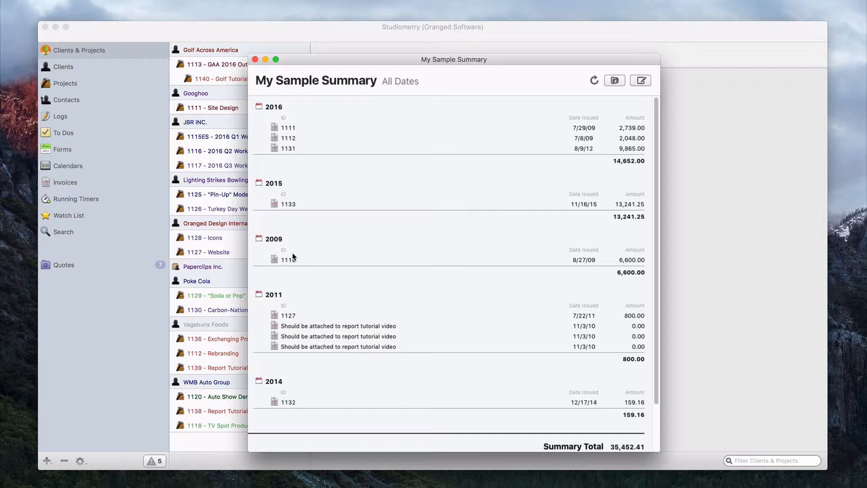
- Review the yearly invoice summary, reopen it for editing and look through the available summarized item types
{"action": "scroll", "coordinate": [626, 360], "scroll_direction": "down", "scroll_amount": 2}
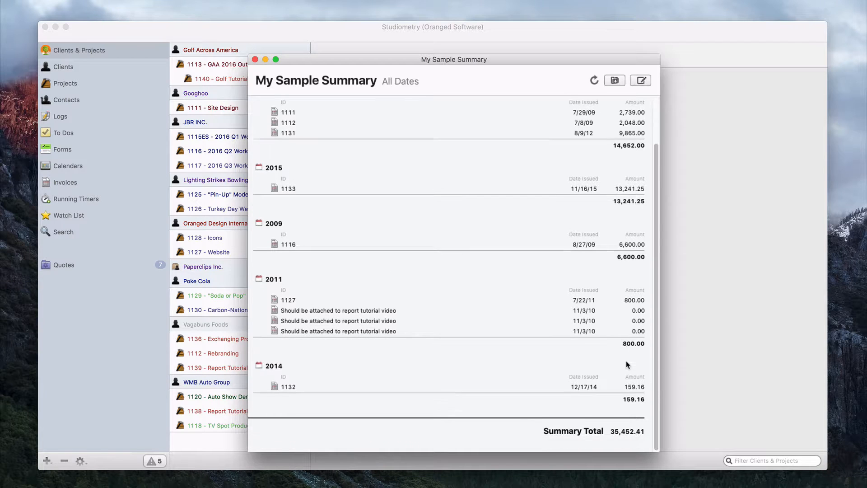
{"action": "scroll", "coordinate": [626, 365], "scroll_direction": "up", "scroll_amount": 2}
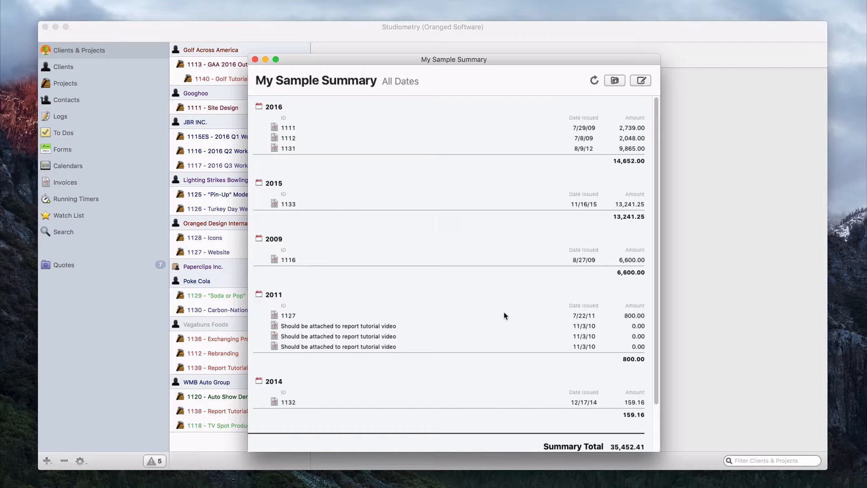
{"action": "left_click", "coordinate": [643, 80]}
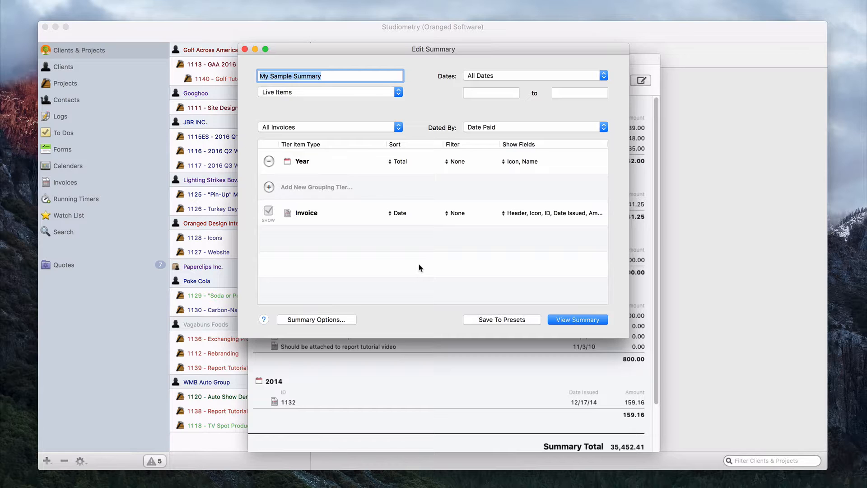
{"action": "left_click", "coordinate": [337, 128]}
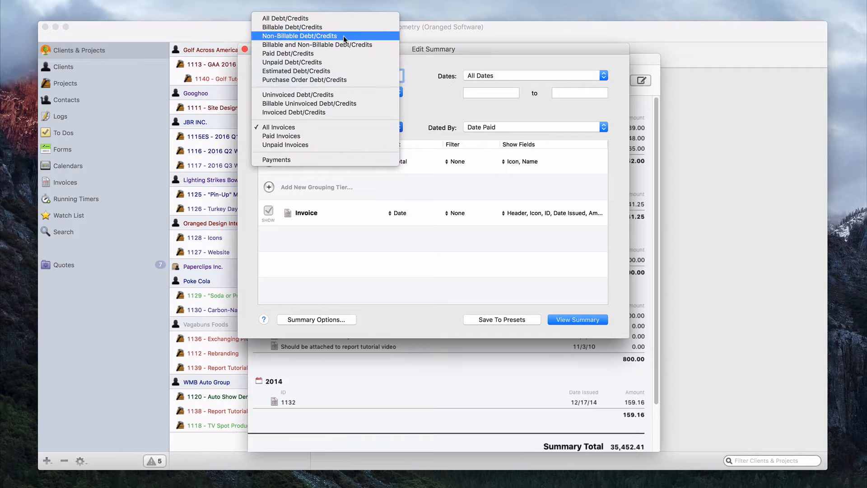
{"action": "left_click", "coordinate": [370, 283]}
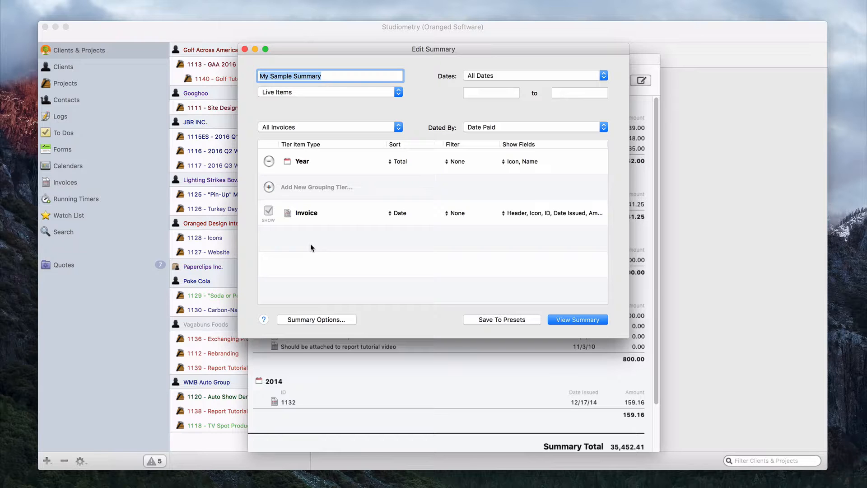
- Change the summarized items to All Debt/Credits and add Client and Project grouping tiers above the debts
{"action": "left_click", "coordinate": [340, 127]}
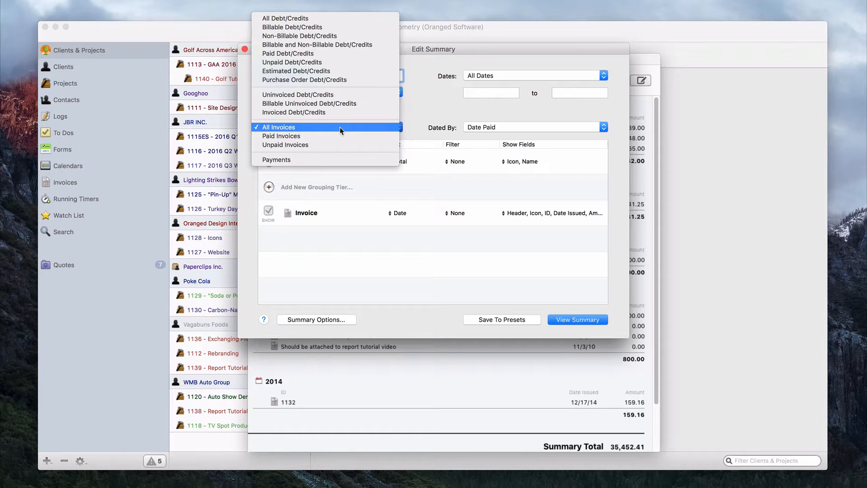
{"action": "left_click", "coordinate": [356, 20]}
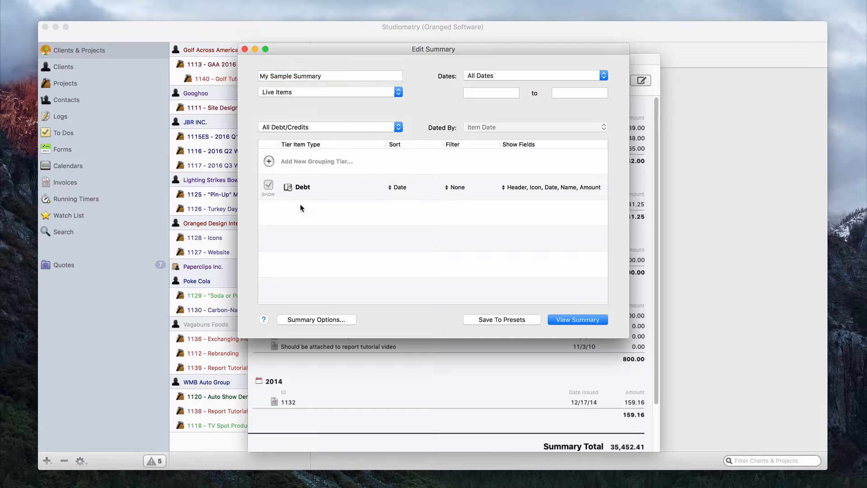
{"action": "left_click", "coordinate": [268, 161]}
{"action": "left_click", "coordinate": [289, 160]}
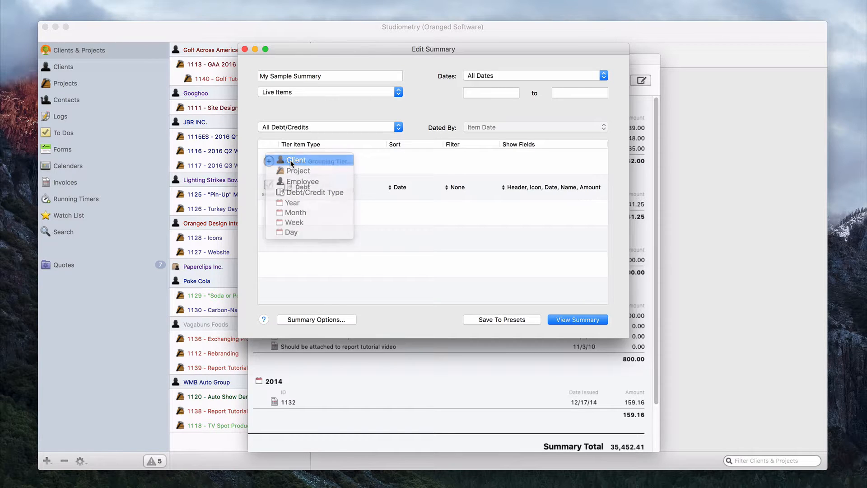
{"action": "left_click", "coordinate": [269, 186]}
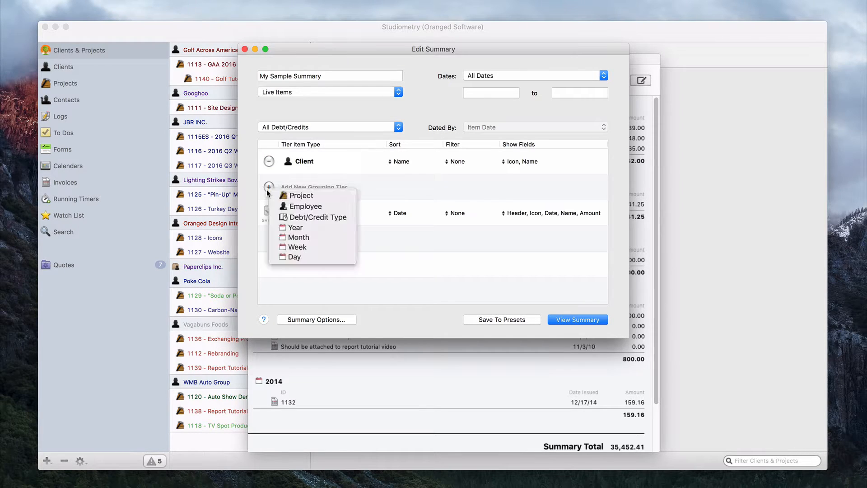
{"action": "left_click", "coordinate": [291, 194]}
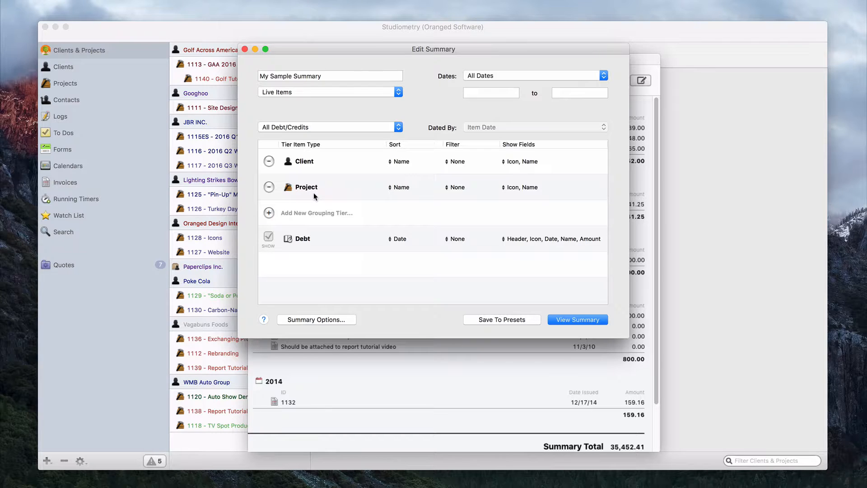
- Hide the individual debt items, regenerate the summary and review the project totals under each client
{"action": "left_click", "coordinate": [269, 236]}
{"action": "left_click", "coordinate": [565, 320]}
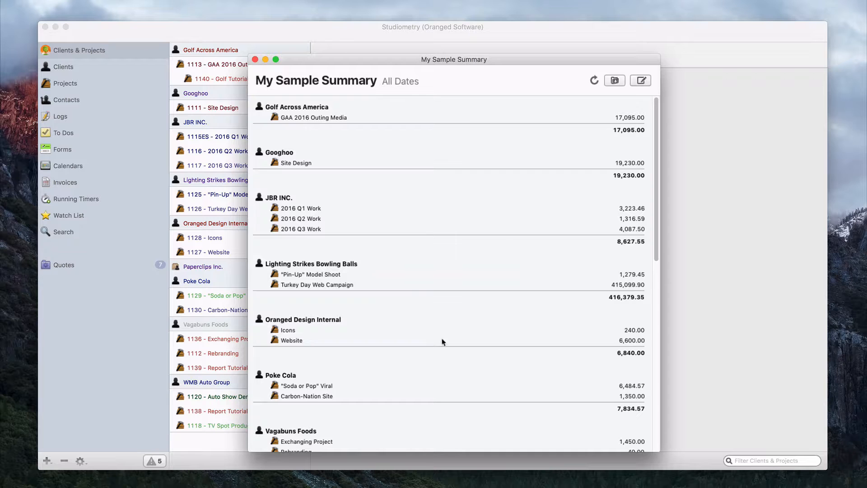
{"action": "scroll", "coordinate": [459, 277], "scroll_direction": "down", "scroll_amount": 10}
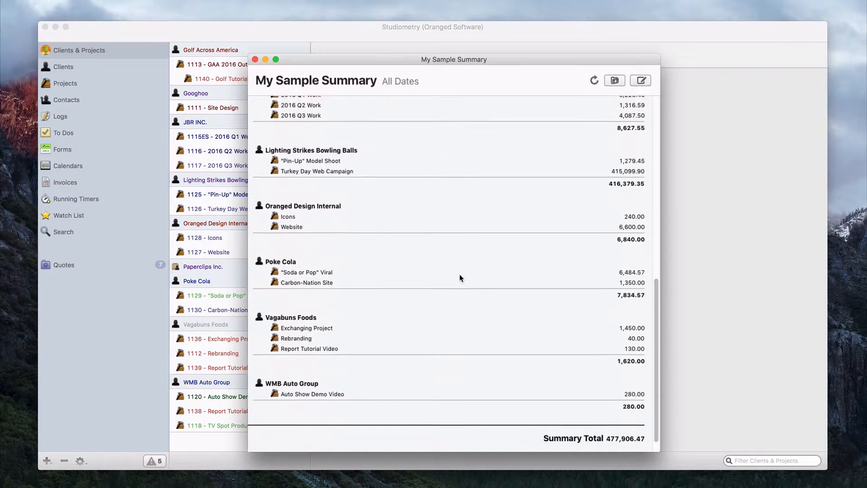
{"action": "scroll", "coordinate": [459, 277], "scroll_direction": "up", "scroll_amount": 10}
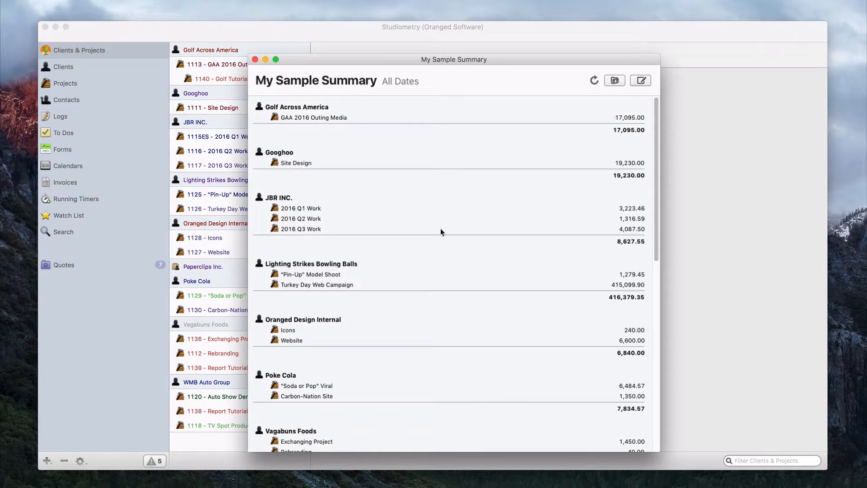
{"action": "scroll", "coordinate": [440, 232], "scroll_direction": "down", "scroll_amount": 10}
{"action": "scroll", "coordinate": [441, 231], "scroll_direction": "up", "scroll_amount": 10}
- Turn off Hide Tiers Totaling Zero in the summary options, regenerate the summary and look through all clients and projects
{"action": "left_click", "coordinate": [640, 80]}
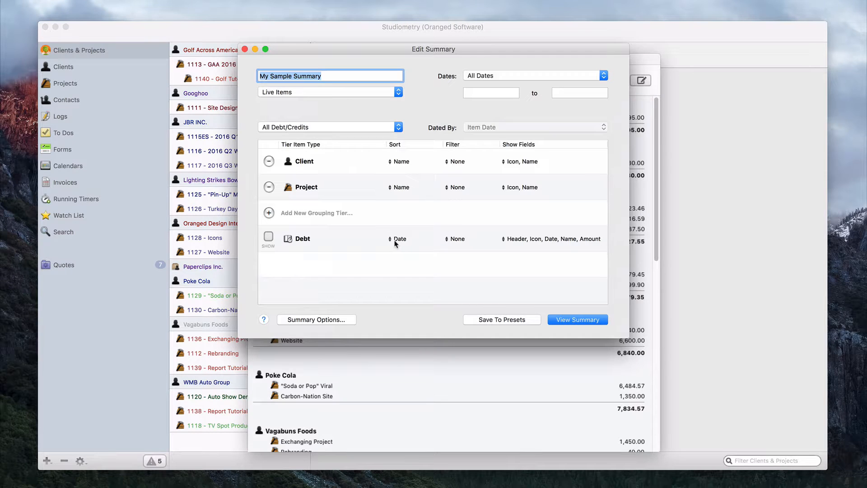
{"action": "left_click", "coordinate": [335, 319]}
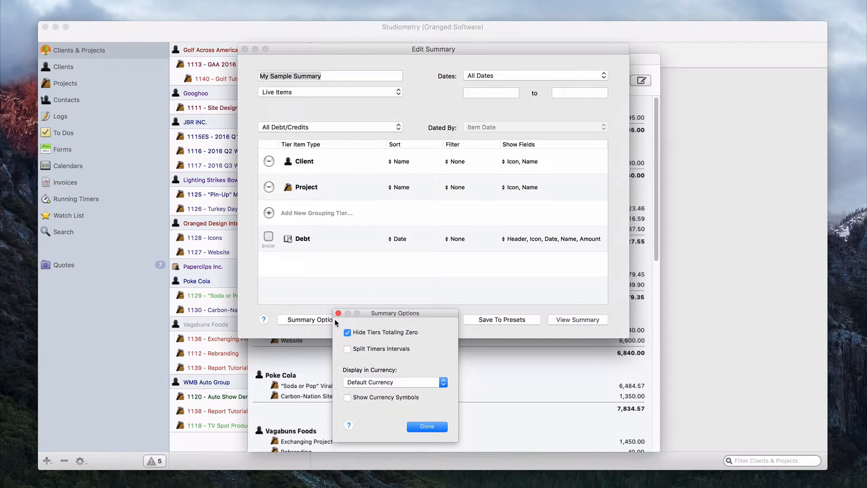
{"action": "left_click", "coordinate": [346, 333]}
{"action": "left_click", "coordinate": [427, 426]}
{"action": "left_click", "coordinate": [567, 321]}
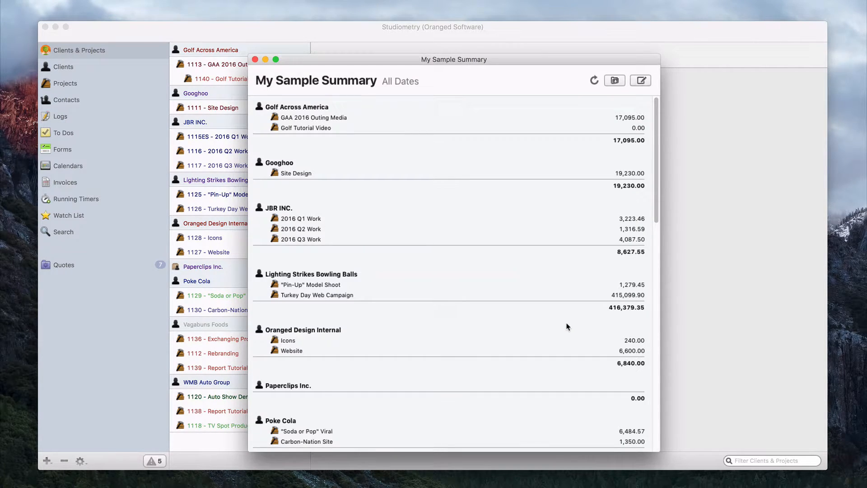
{"action": "scroll", "coordinate": [567, 326], "scroll_direction": "down", "scroll_amount": 4}
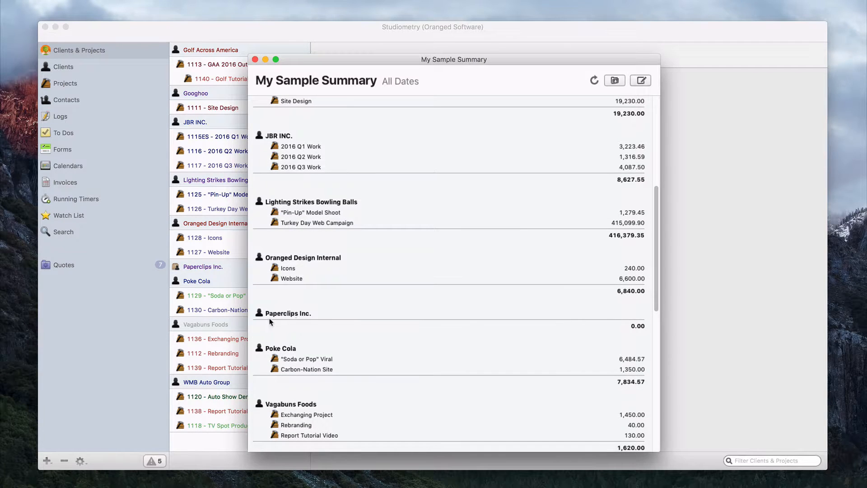
{"action": "scroll", "coordinate": [427, 320], "scroll_direction": "down", "scroll_amount": 5}
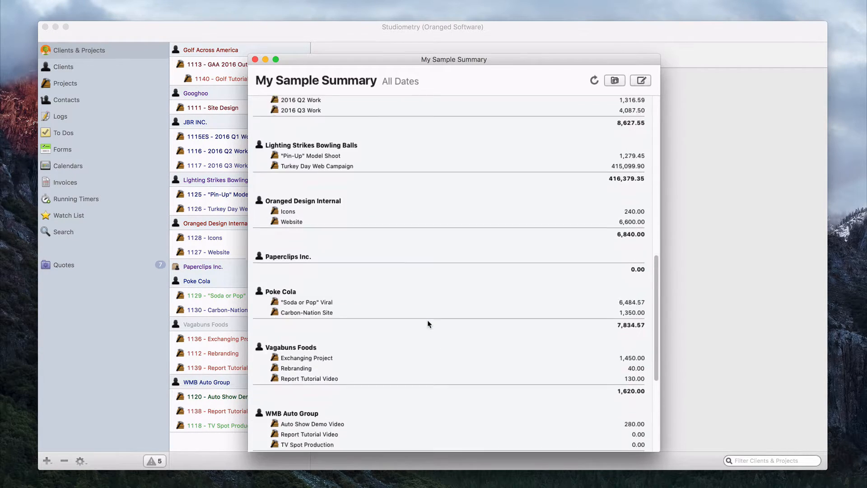
{"action": "scroll", "coordinate": [428, 321], "scroll_direction": "down", "scroll_amount": 2}
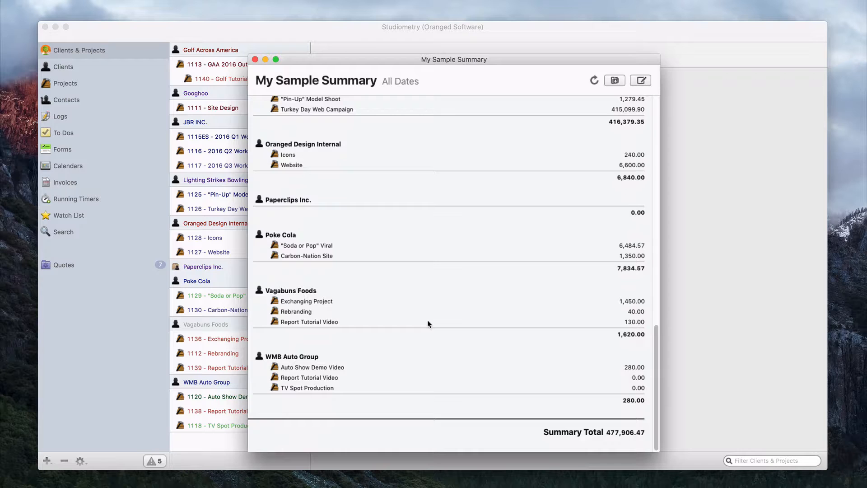
{"action": "scroll", "coordinate": [427, 320], "scroll_direction": "up", "scroll_amount": 10}
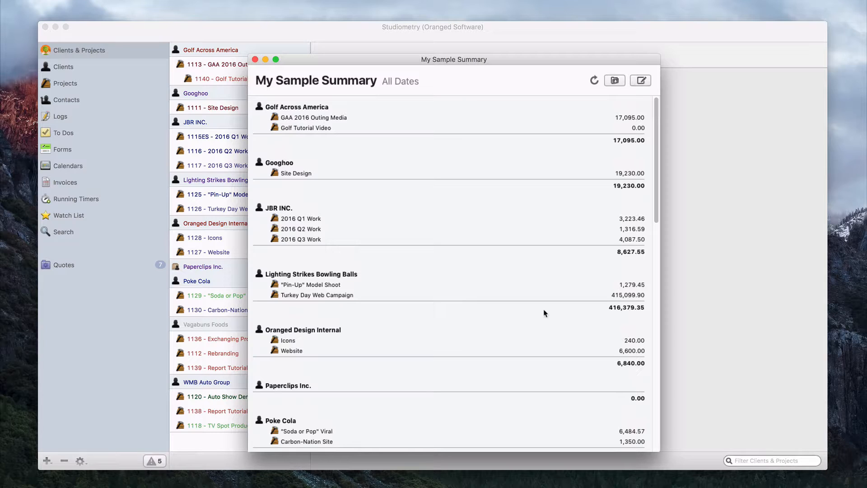
- Reopen the summary for editing and remove Amount from the Debt tier's display fields
{"action": "left_click", "coordinate": [641, 80]}
{"action": "left_click", "coordinate": [544, 232]}
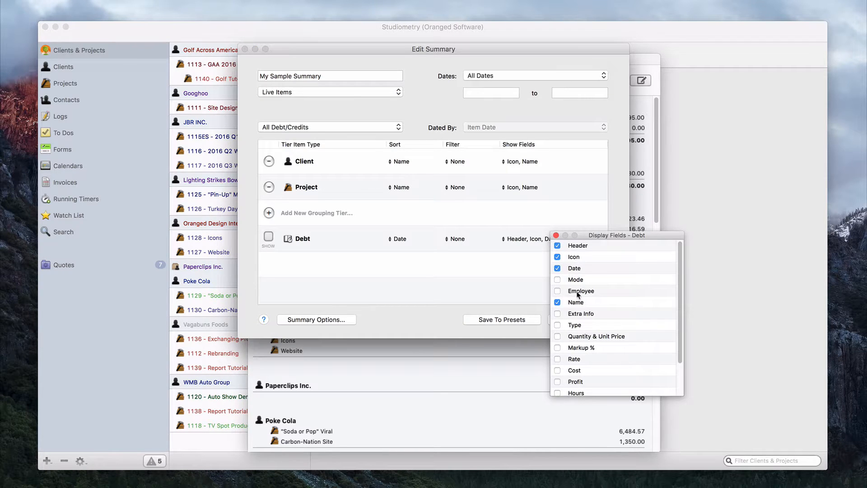
{"action": "scroll", "coordinate": [605, 350], "scroll_direction": "down", "scroll_amount": 3}
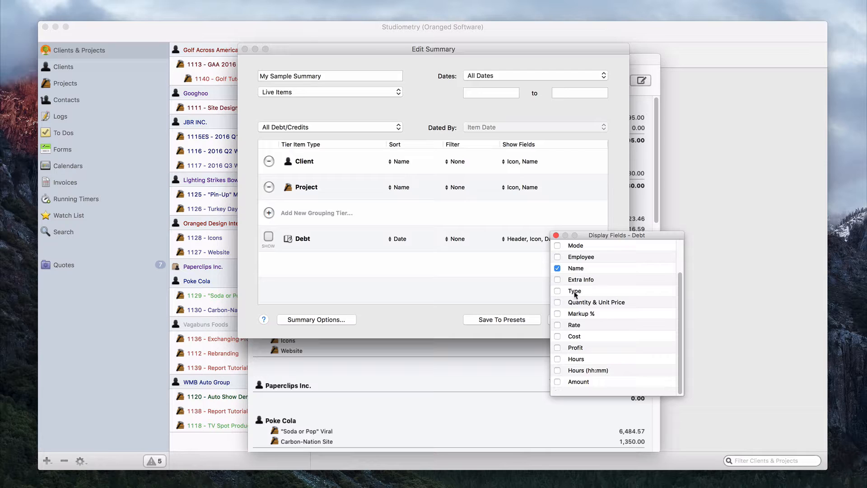
{"action": "scroll", "coordinate": [574, 295], "scroll_direction": "up", "scroll_amount": 3}
{"action": "left_click", "coordinate": [556, 235]}
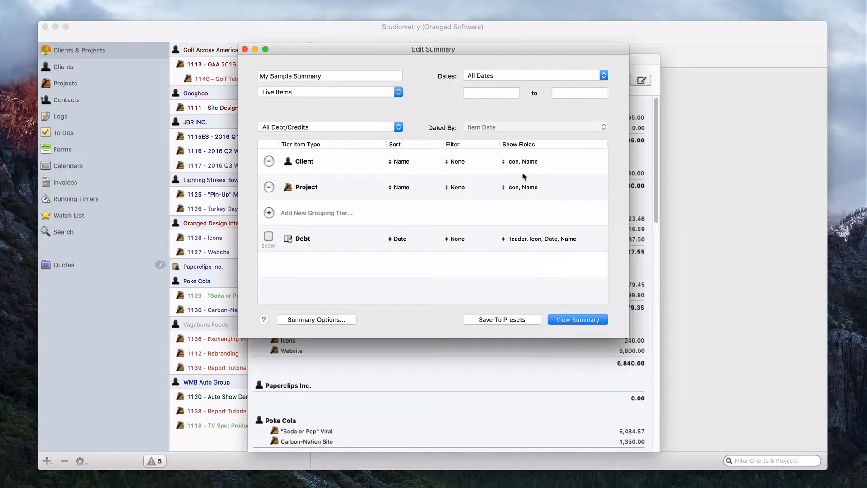
- Add Category, Status and Start Date to the Project tier's display fields
{"action": "left_click", "coordinate": [514, 188]}
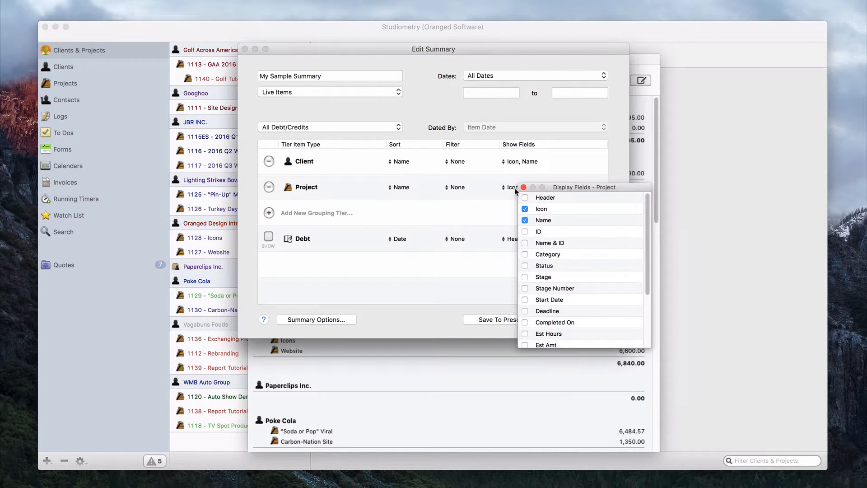
{"action": "left_click", "coordinate": [524, 265]}
{"action": "left_click", "coordinate": [525, 300]}
{"action": "scroll", "coordinate": [535, 304], "scroll_direction": "down", "scroll_amount": 3}
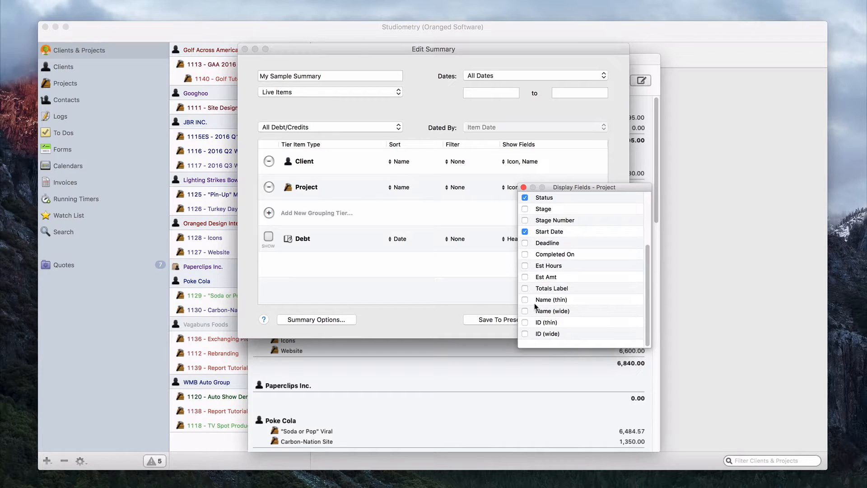
{"action": "left_click", "coordinate": [523, 187]}
- Add ID and Category to the Client tier's display fields, then regenerate and review the client and project listing
{"action": "left_click", "coordinate": [524, 162]}
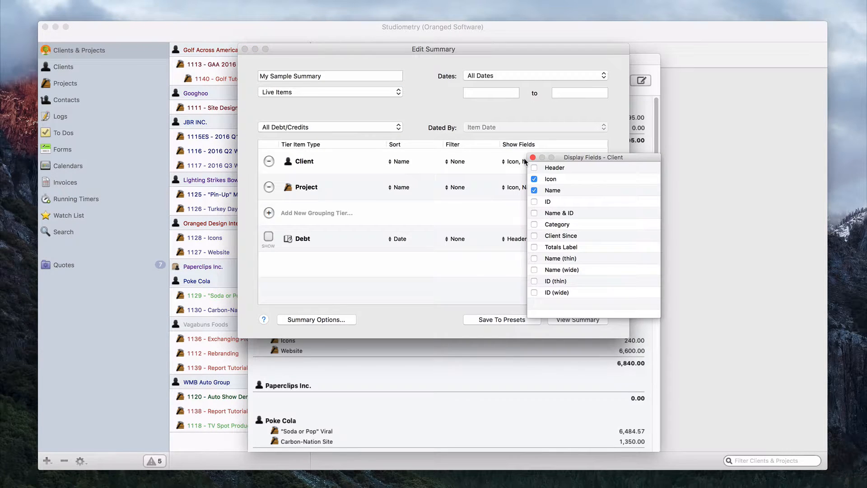
{"action": "left_click", "coordinate": [533, 225]}
{"action": "left_click", "coordinate": [534, 203]}
{"action": "left_click", "coordinate": [533, 157]}
{"action": "left_click", "coordinate": [574, 320]}
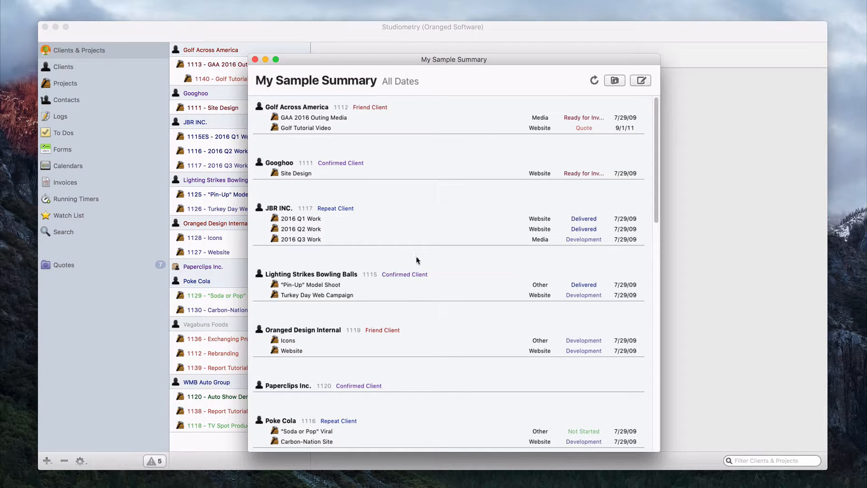
{"action": "scroll", "coordinate": [426, 299], "scroll_direction": "down", "scroll_amount": 5}
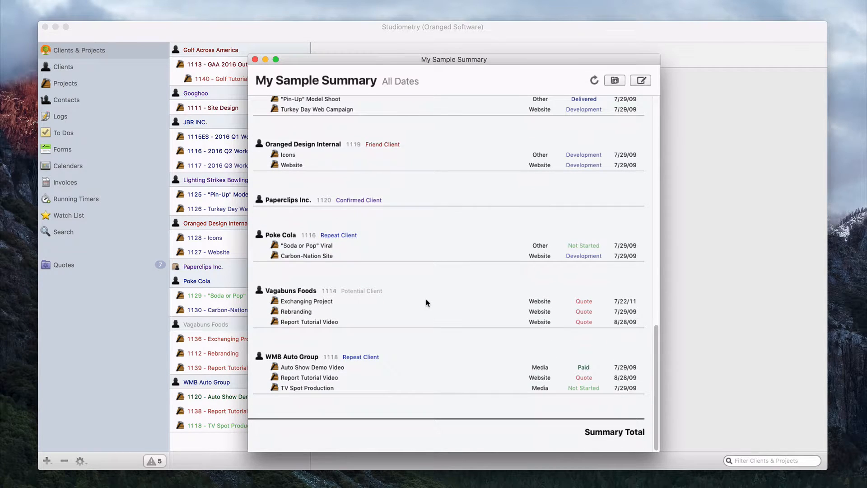
{"action": "scroll", "coordinate": [426, 302], "scroll_direction": "up", "scroll_amount": 5}
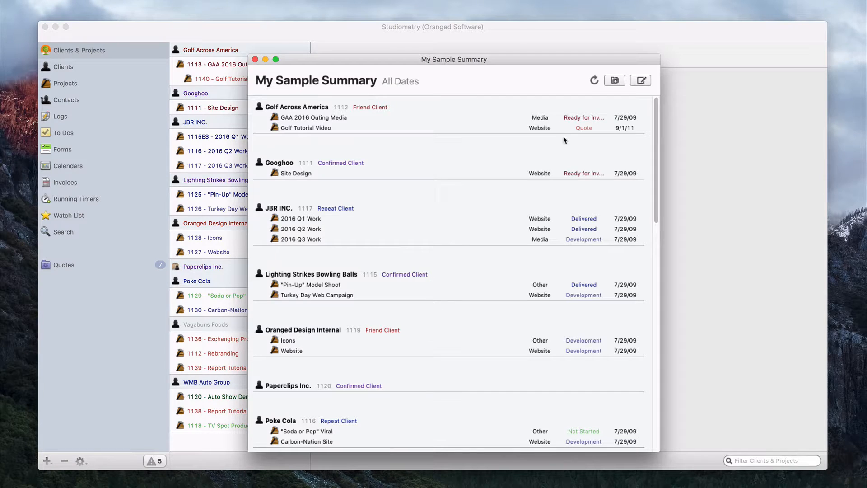
- Reopen the summary for editing, enable Split Timers Intervals in its options and save the summary to presets
{"action": "left_click", "coordinate": [644, 81]}
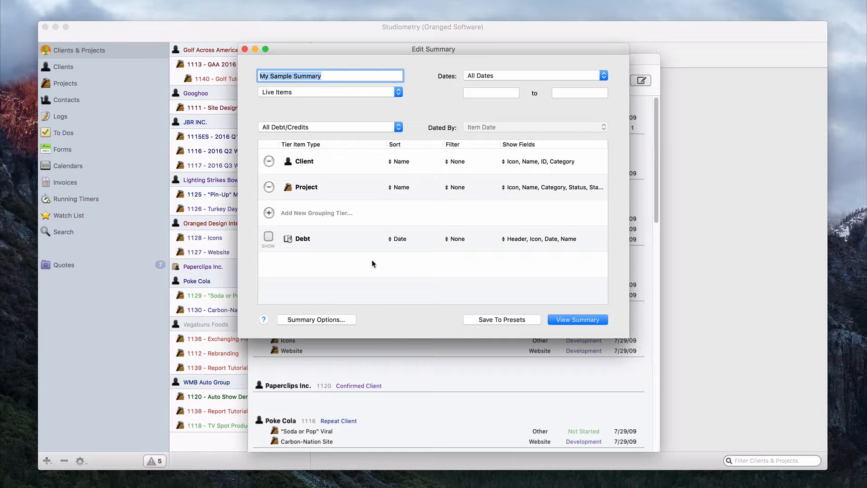
{"action": "left_click", "coordinate": [326, 323]}
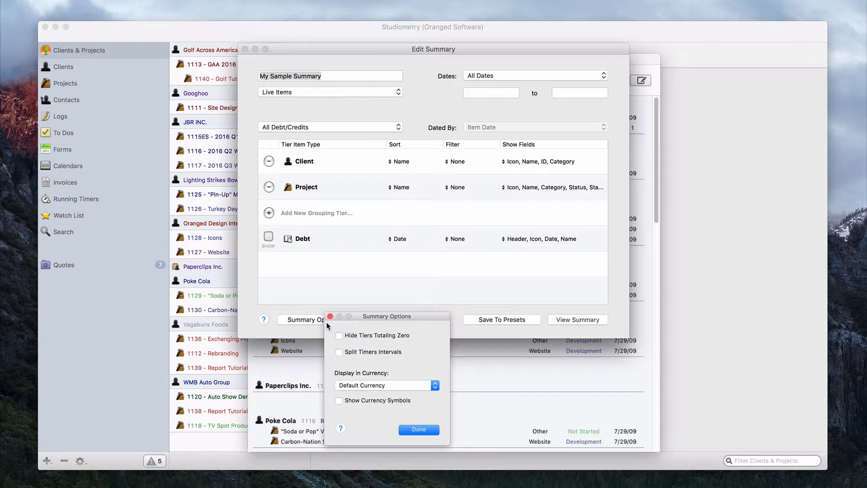
{"action": "left_click", "coordinate": [377, 350]}
{"action": "left_click_drag", "start_coordinate": [377, 352], "coordinate": [389, 348]}
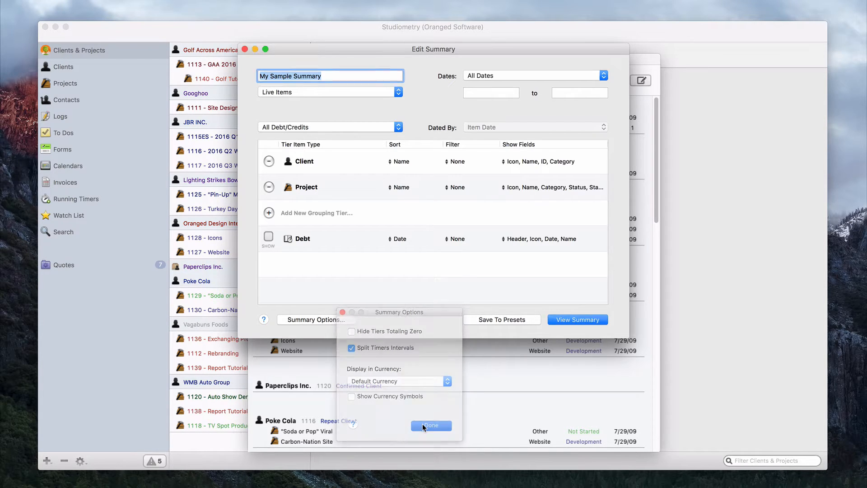
{"action": "left_click", "coordinate": [426, 425]}
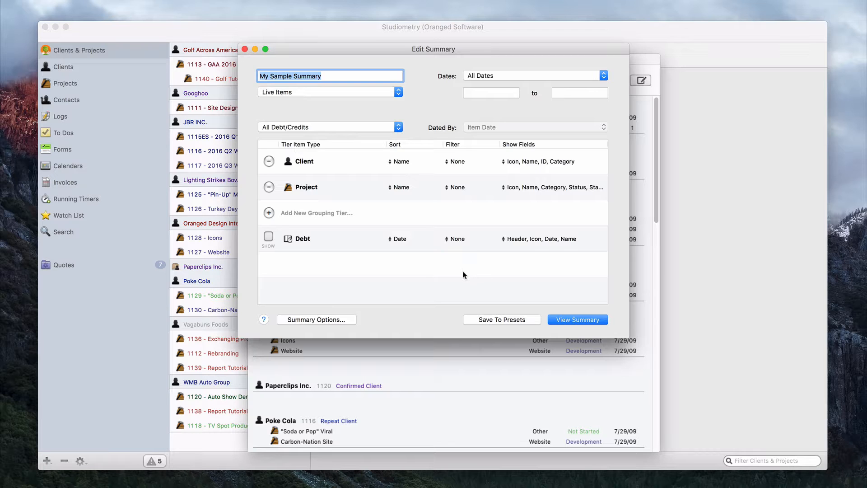
{"action": "left_click", "coordinate": [500, 321]}
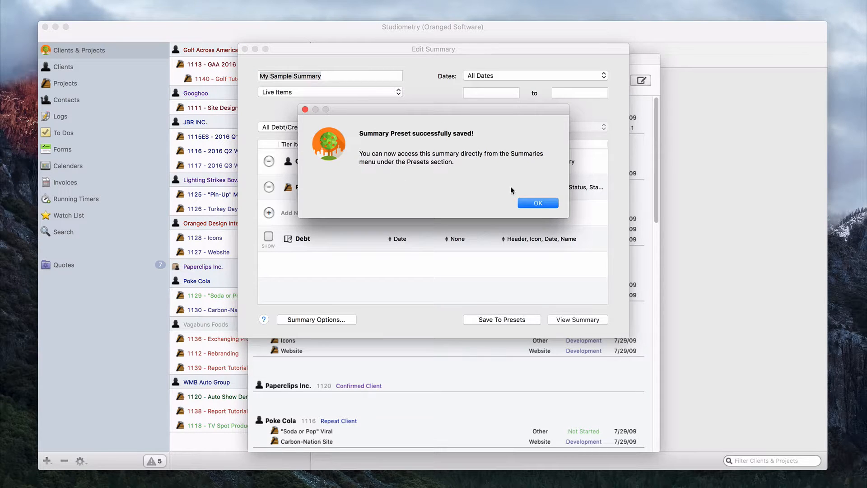
{"action": "left_click", "coordinate": [534, 203]}
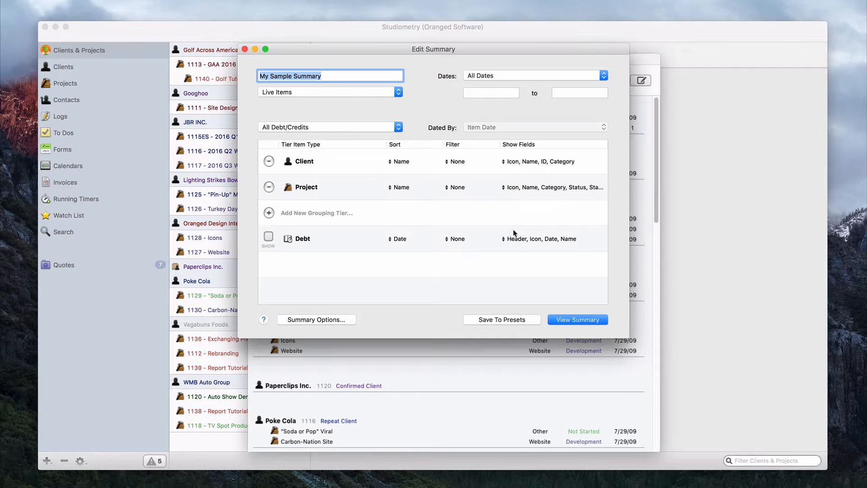
- Close the editor and its summary, run the saved My Sample Summary preset, review its full listing and close it
{"action": "left_click", "coordinate": [245, 50]}
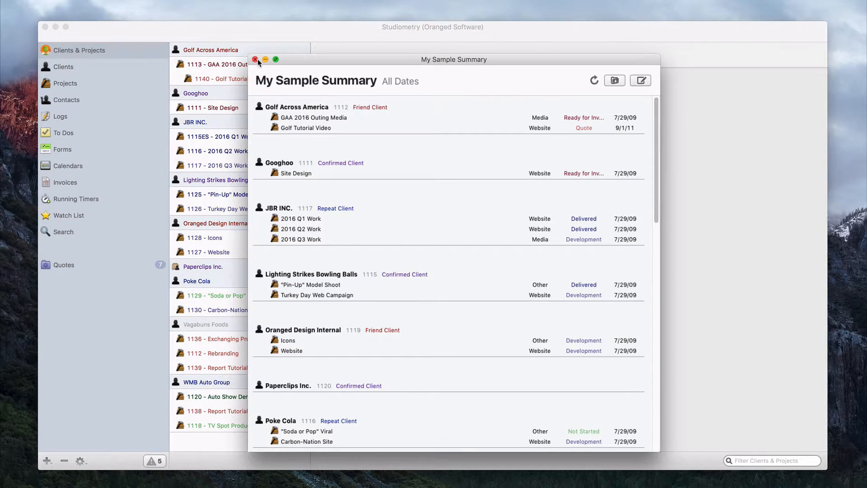
{"action": "left_click", "coordinate": [251, 58]}
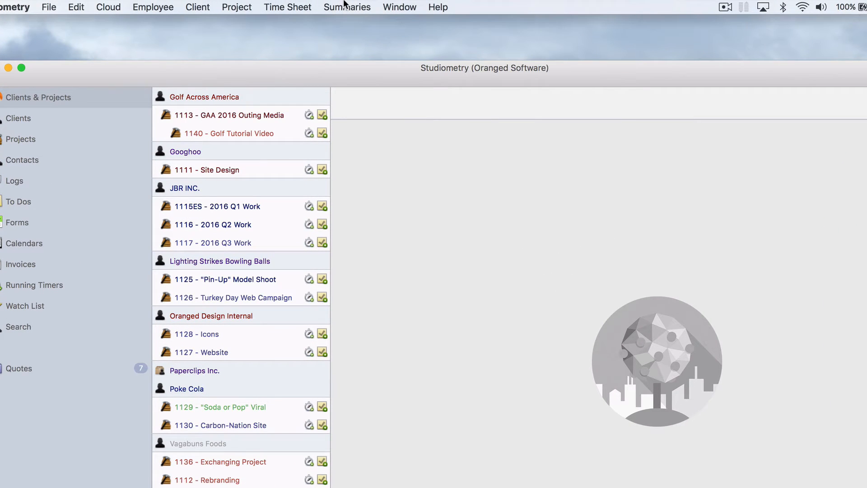
{"action": "left_click", "coordinate": [345, 6]}
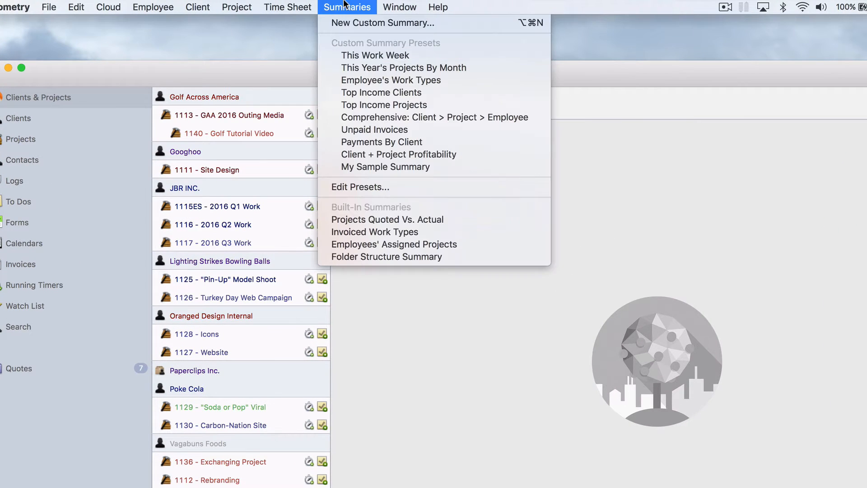
{"action": "left_click", "coordinate": [475, 167]}
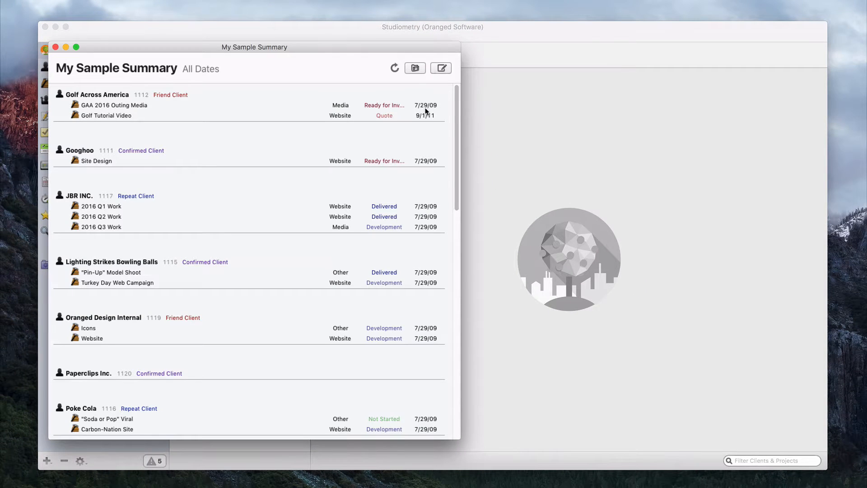
{"action": "scroll", "coordinate": [368, 249], "scroll_direction": "down", "scroll_amount": 5}
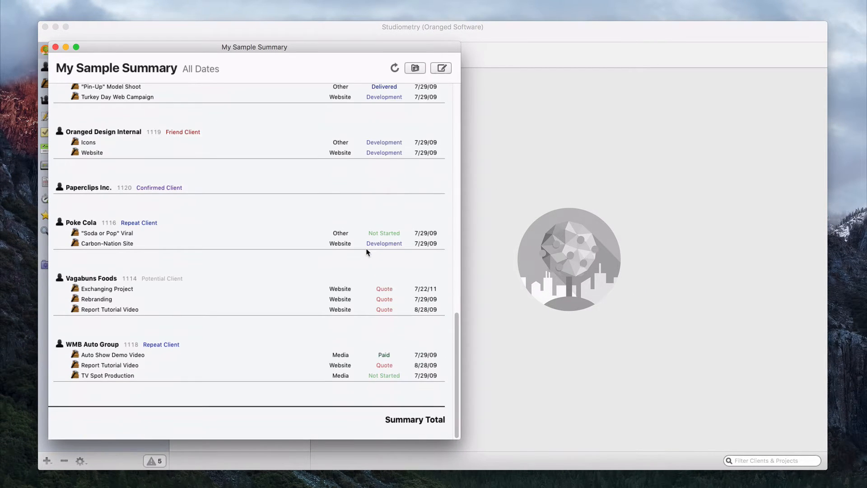
{"action": "scroll", "coordinate": [368, 252], "scroll_direction": "up", "scroll_amount": 5}
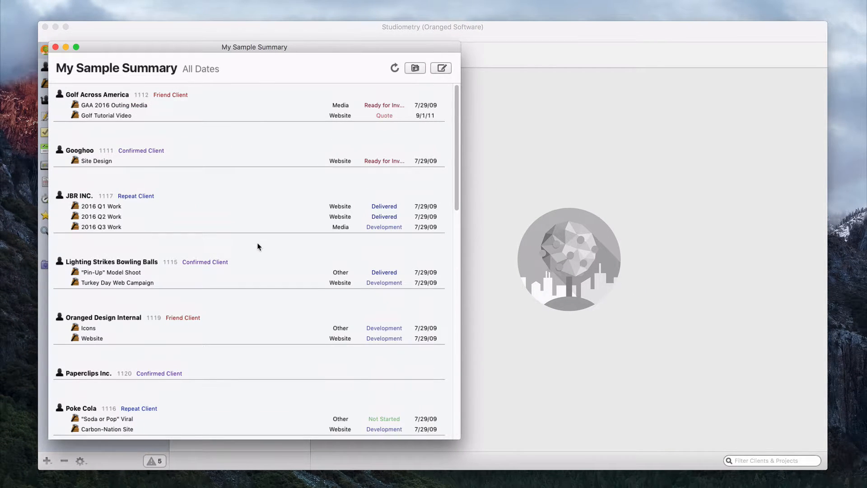
{"action": "left_click", "coordinate": [56, 47]}
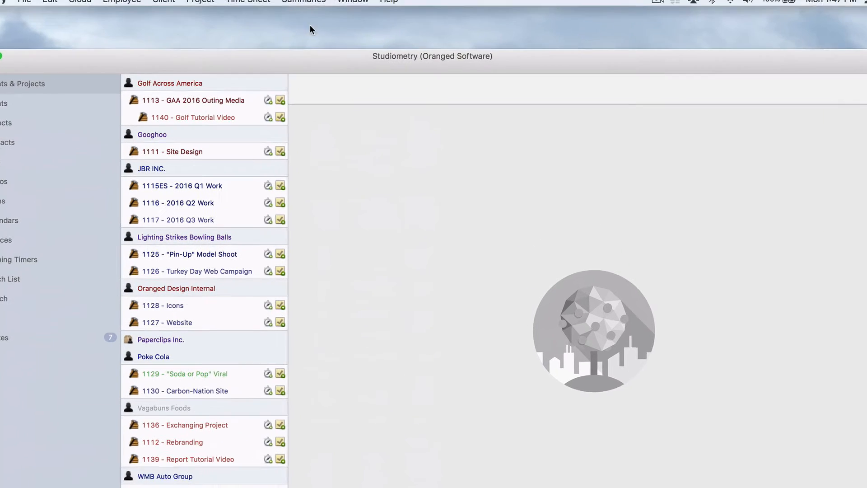
- Open the summary presets manager, select the This Work Week preset to see the available actions, and close the manager
{"action": "left_click", "coordinate": [304, 1]}
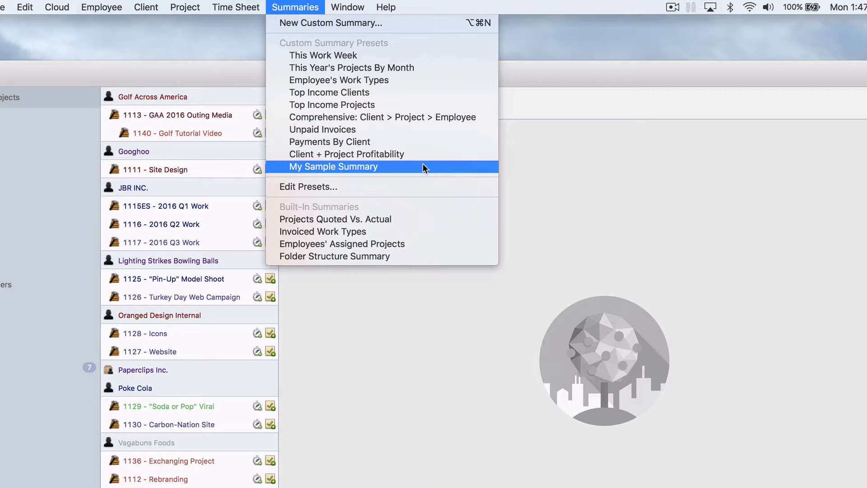
{"action": "left_click", "coordinate": [429, 186]}
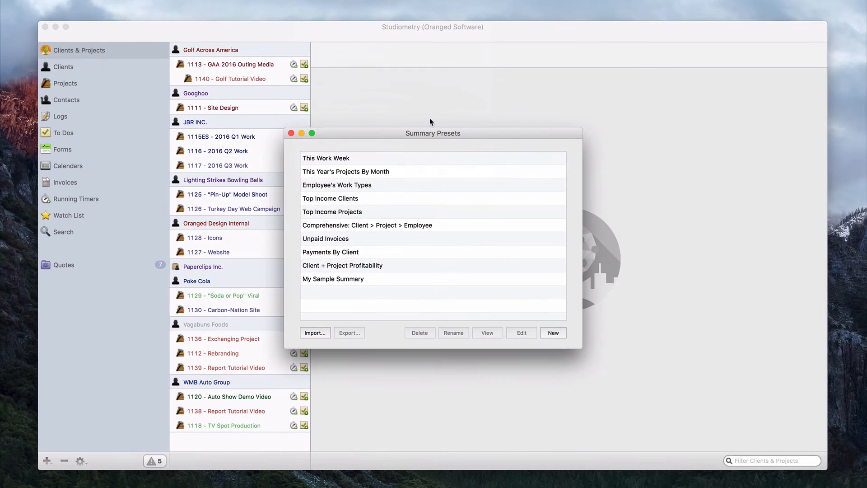
{"action": "left_click", "coordinate": [448, 158]}
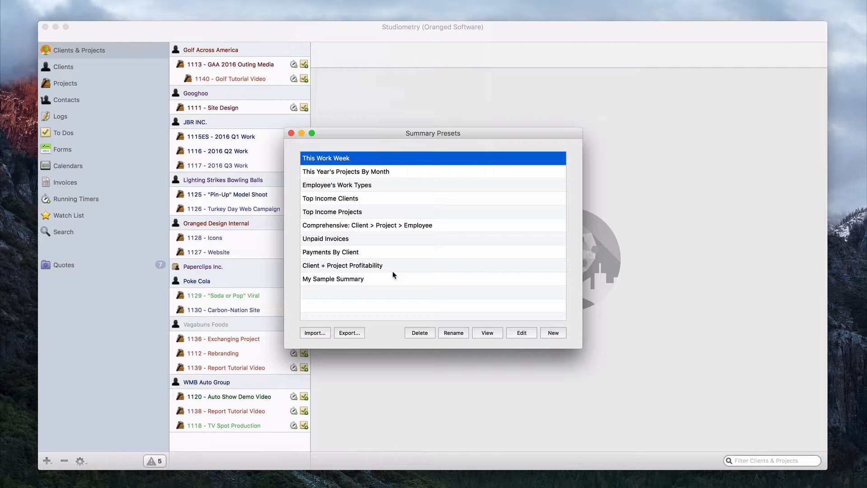
{"action": "left_click", "coordinate": [291, 133]}
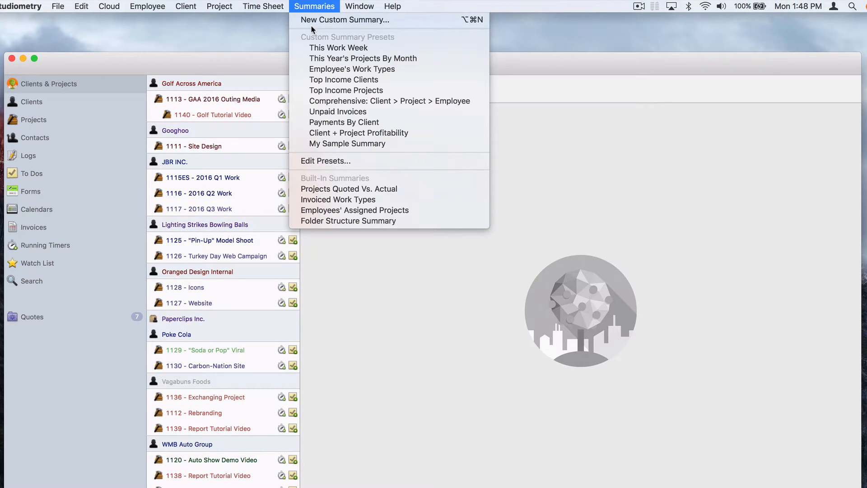
- Create a new custom summary named "On the Fly" with a Project grouping tier and dates set to Previous 90 Days
{"action": "left_click", "coordinate": [314, 20]}
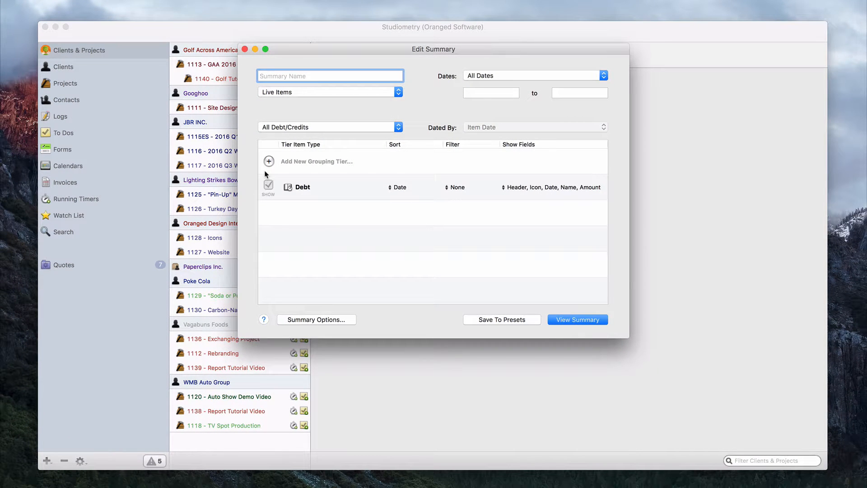
{"action": "type", "text": "On the Fly"}
{"action": "left_click", "coordinate": [268, 163]}
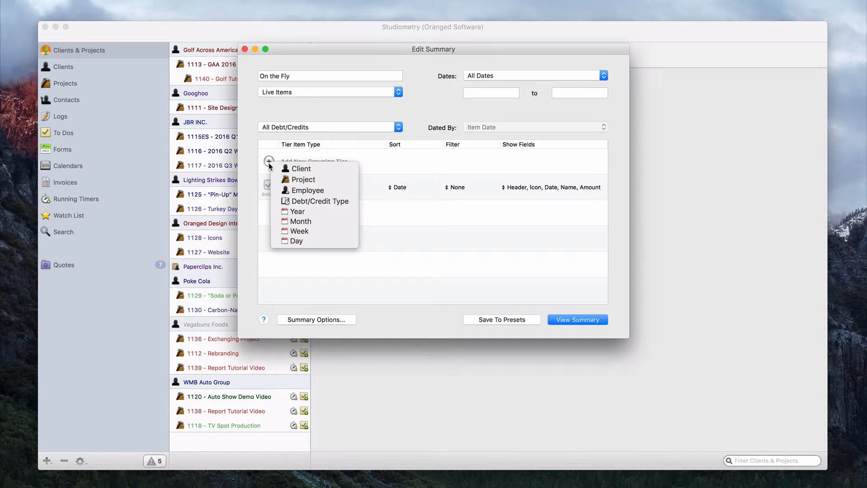
{"action": "left_click", "coordinate": [308, 179]}
{"action": "left_click", "coordinate": [509, 77]}
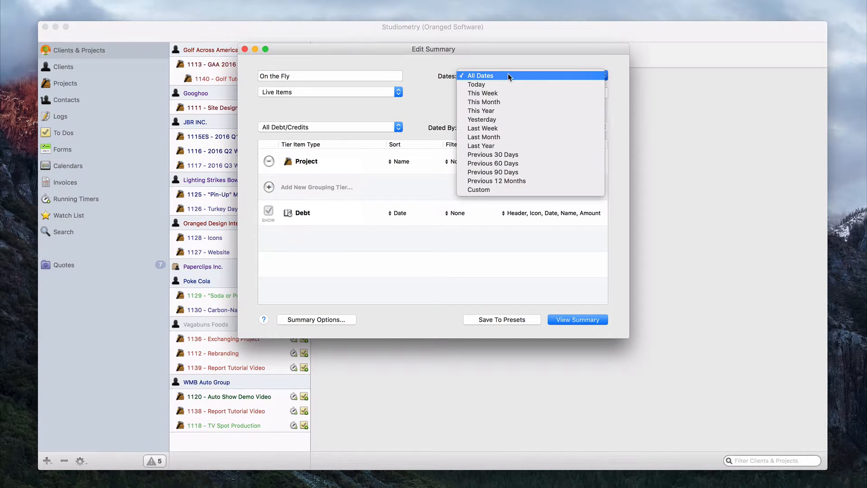
{"action": "left_click", "coordinate": [543, 172]}
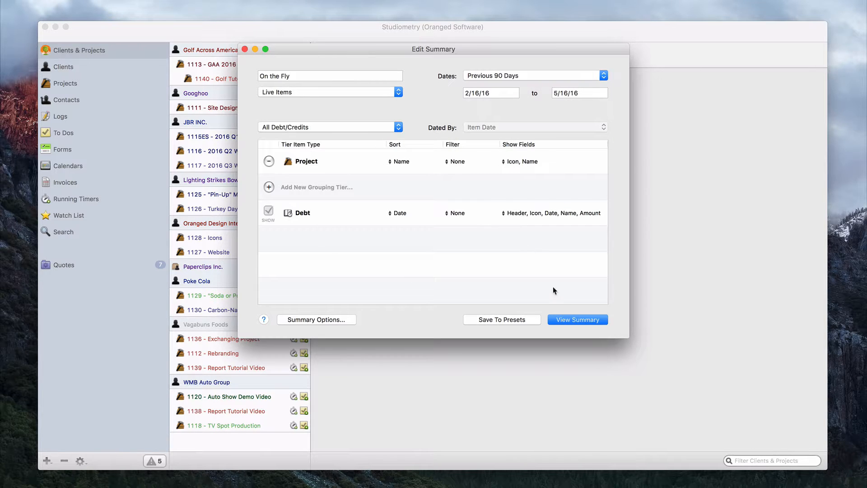
- Generate the On the Fly summary and review its debt items grouped by project
{"action": "left_click", "coordinate": [568, 319]}
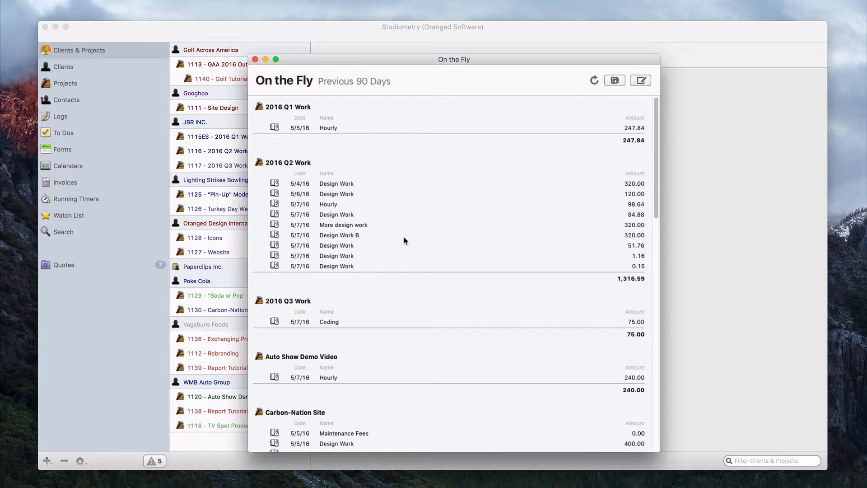
{"action": "scroll", "coordinate": [411, 277], "scroll_direction": "down", "scroll_amount": 10}
{"action": "scroll", "coordinate": [411, 278], "scroll_direction": "up", "scroll_amount": 8}
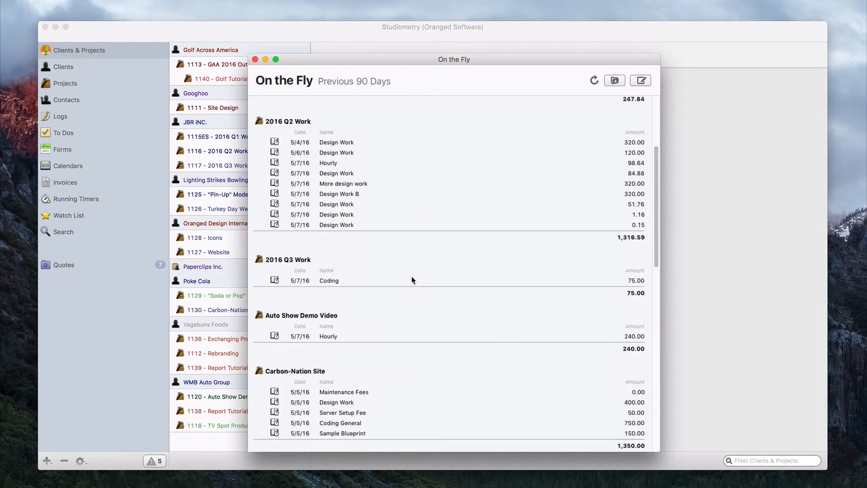
{"action": "scroll", "coordinate": [411, 280], "scroll_direction": "up", "scroll_amount": 2}
- Add a Debt/Credit Type grouping tier below Project in the On the Fly summary, then regenerate and review it
{"action": "left_click", "coordinate": [641, 80]}
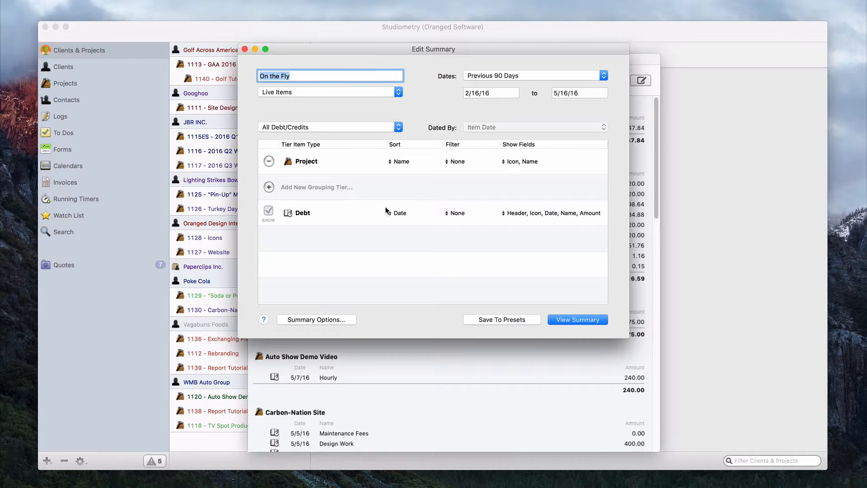
{"action": "left_click", "coordinate": [269, 186]}
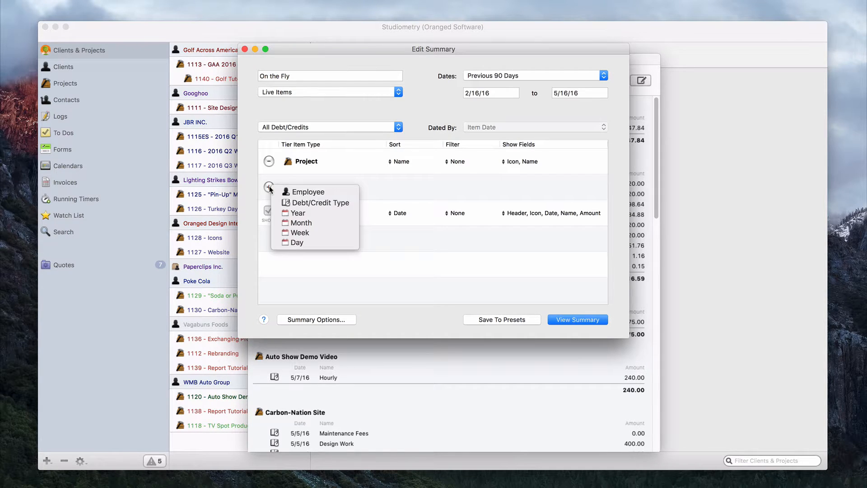
{"action": "left_click", "coordinate": [310, 202]}
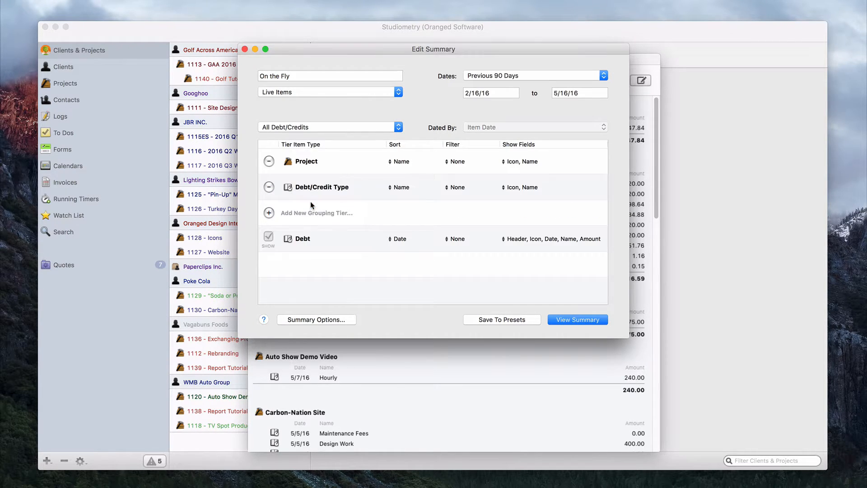
{"action": "left_click", "coordinate": [588, 320]}
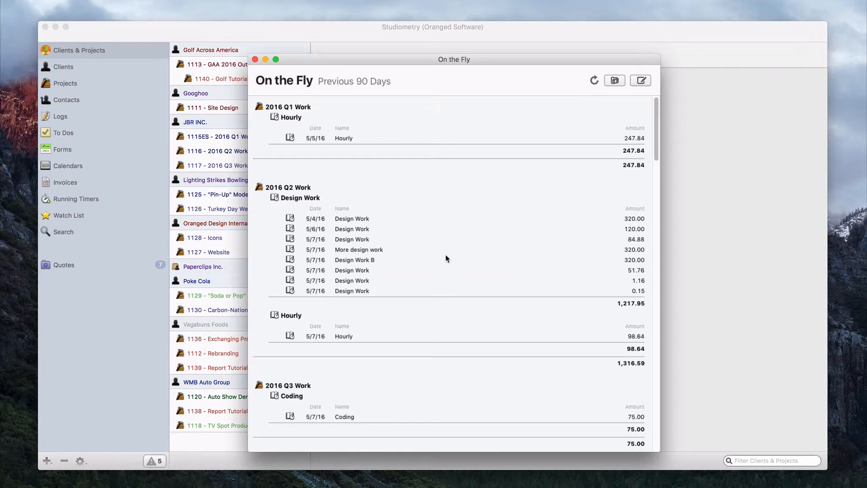
{"action": "scroll", "coordinate": [384, 219], "scroll_direction": "down", "scroll_amount": 15}
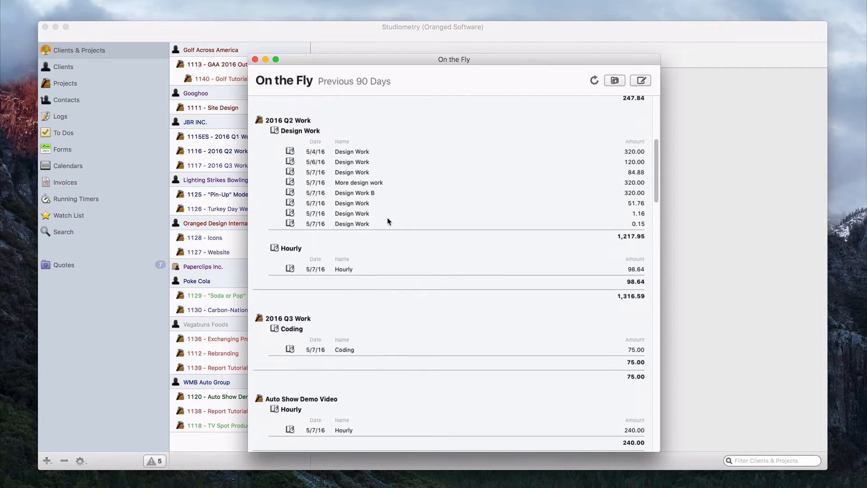
{"action": "scroll", "coordinate": [387, 218], "scroll_direction": "up", "scroll_amount": 15}
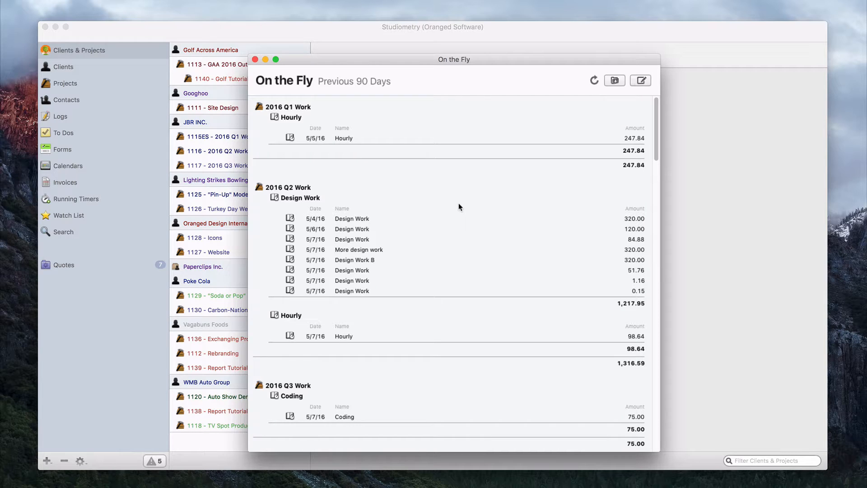
- Save the On the Fly summary to presets, then close its editor and the summary
{"action": "left_click", "coordinate": [640, 84]}
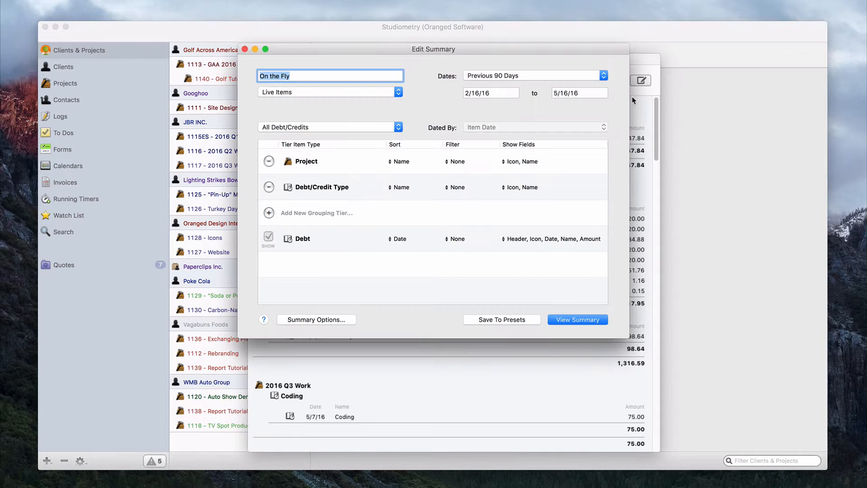
{"action": "left_click", "coordinate": [513, 319]}
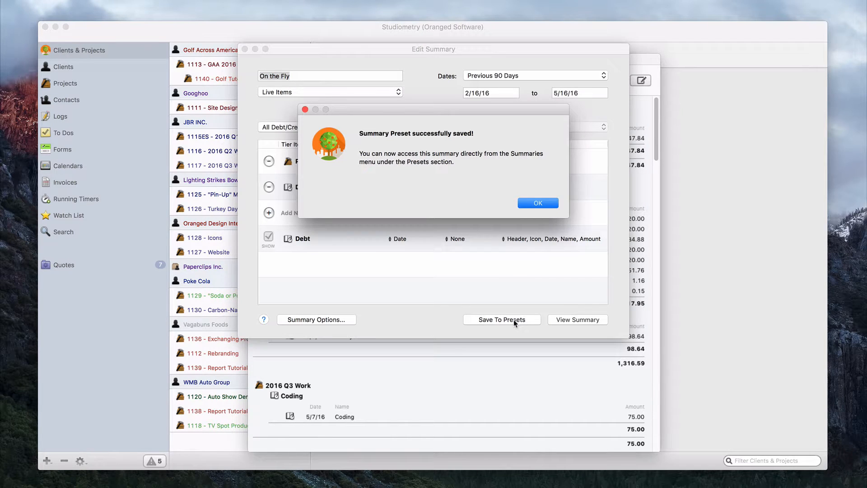
{"action": "left_click", "coordinate": [538, 203]}
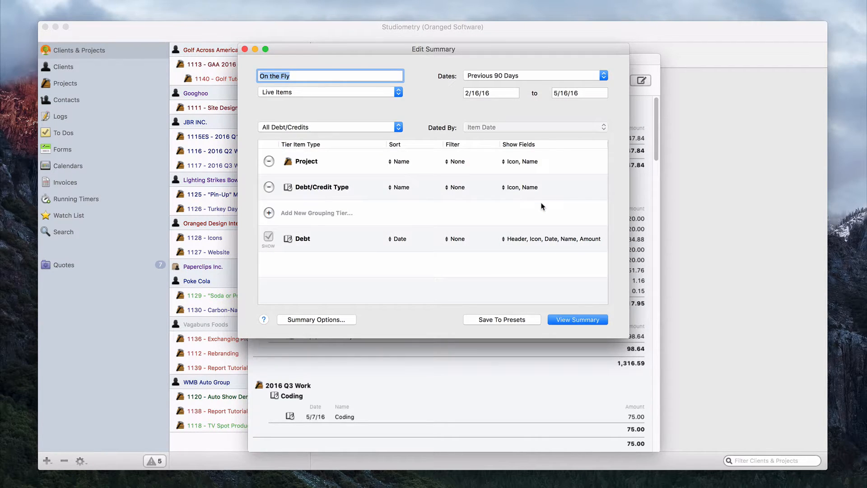
{"action": "left_click", "coordinate": [245, 48]}
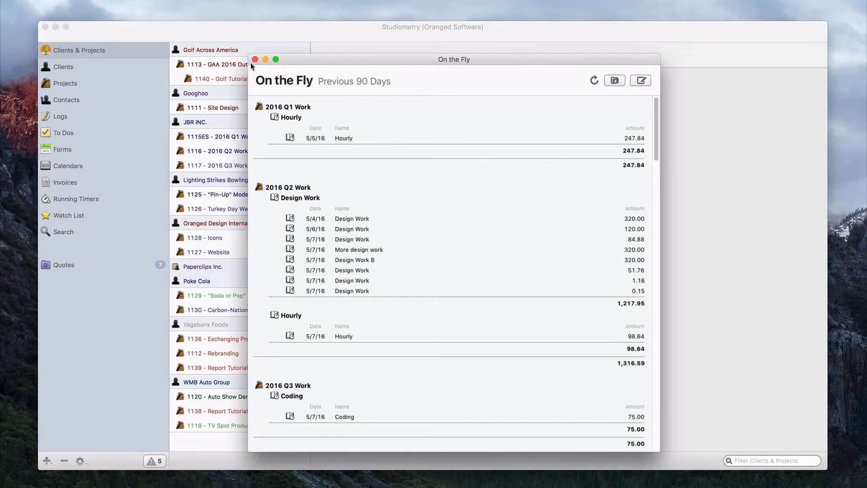
{"action": "left_click", "coordinate": [255, 59]}
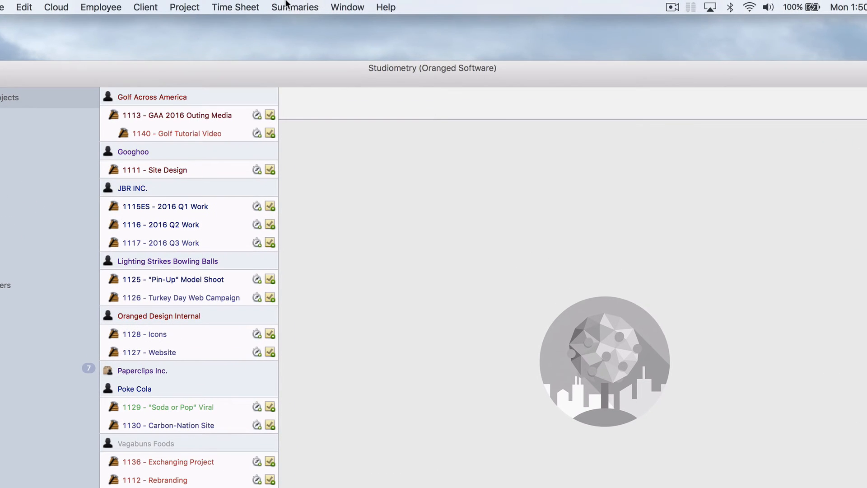
- Run the saved On the Fly preset, review its entries by project and debt type, and close it
{"action": "left_click", "coordinate": [289, 6]}
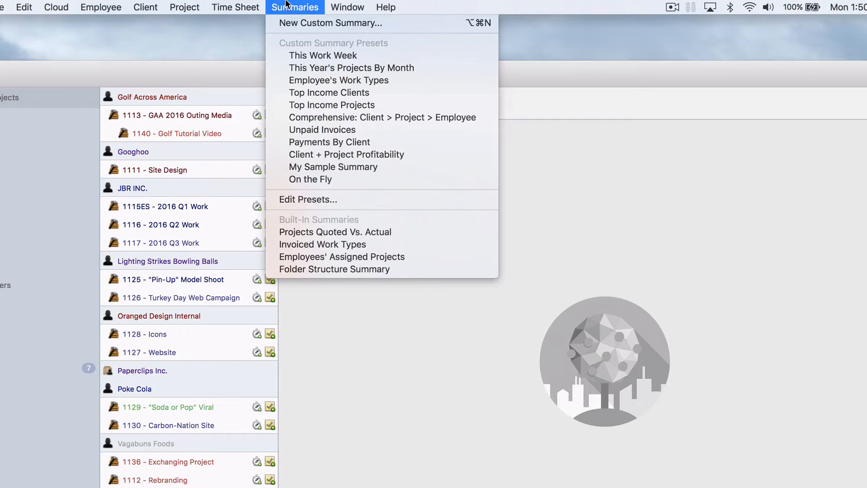
{"action": "left_click", "coordinate": [378, 180]}
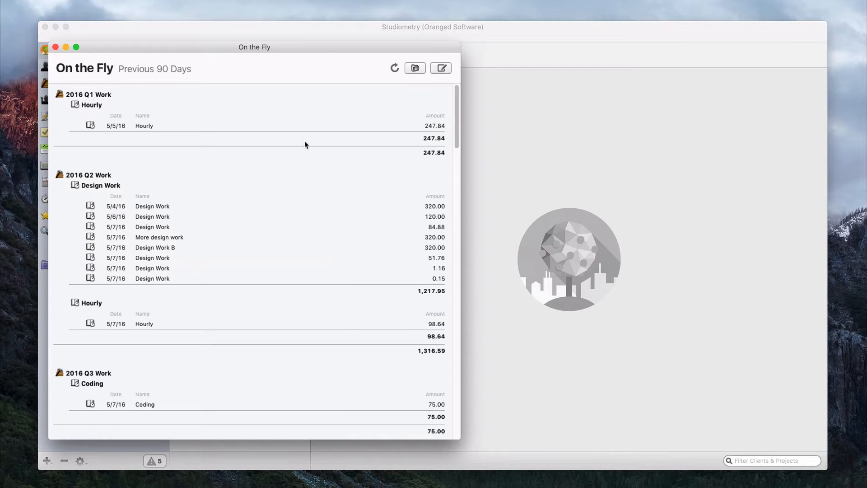
{"action": "scroll", "coordinate": [285, 290], "scroll_direction": "down", "scroll_amount": 10}
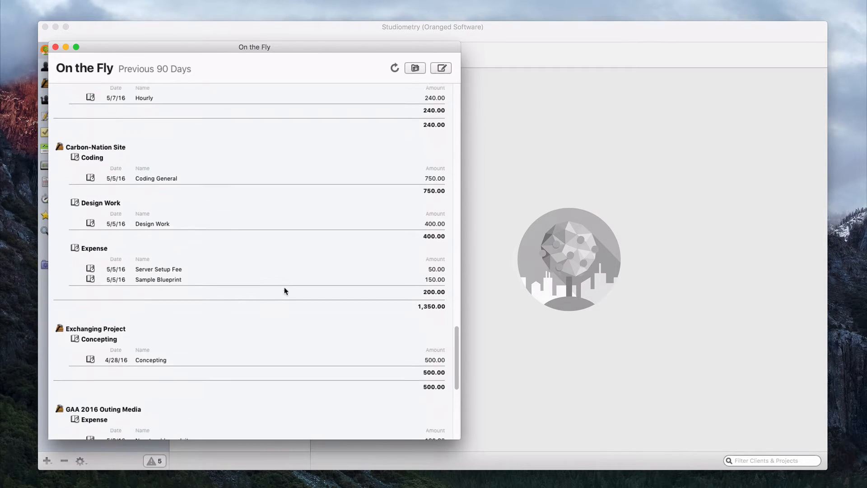
{"action": "scroll", "coordinate": [285, 290], "scroll_direction": "down", "scroll_amount": 1}
{"action": "left_click", "coordinate": [56, 47]}
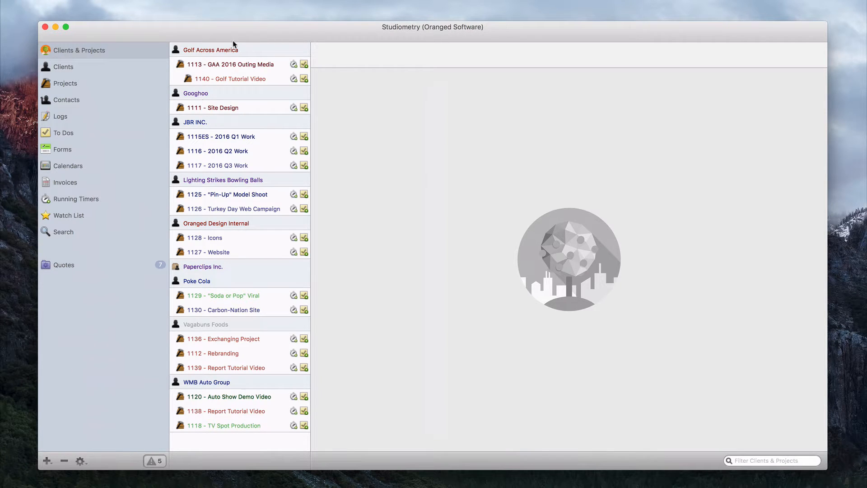
- Open the GAA 2016 Outing Media project, check its available views and stay on Project Overview
{"action": "left_click", "coordinate": [247, 62]}
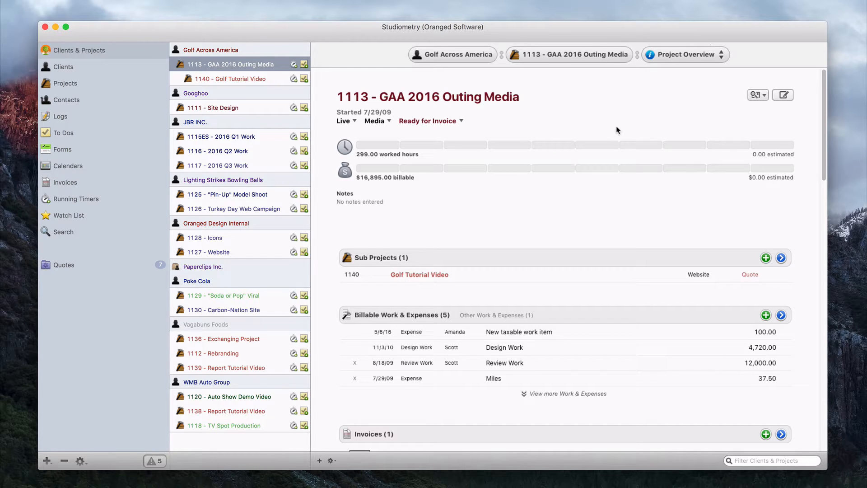
{"action": "left_click", "coordinate": [703, 55]}
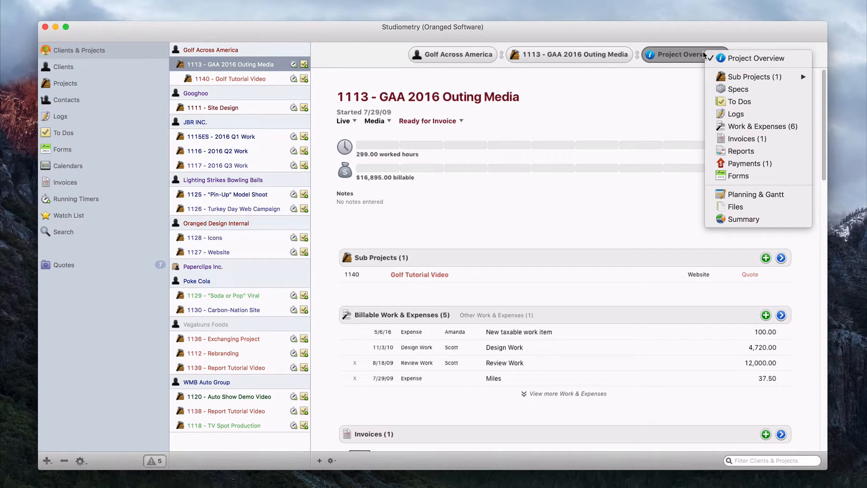
{"action": "left_click", "coordinate": [764, 59]}
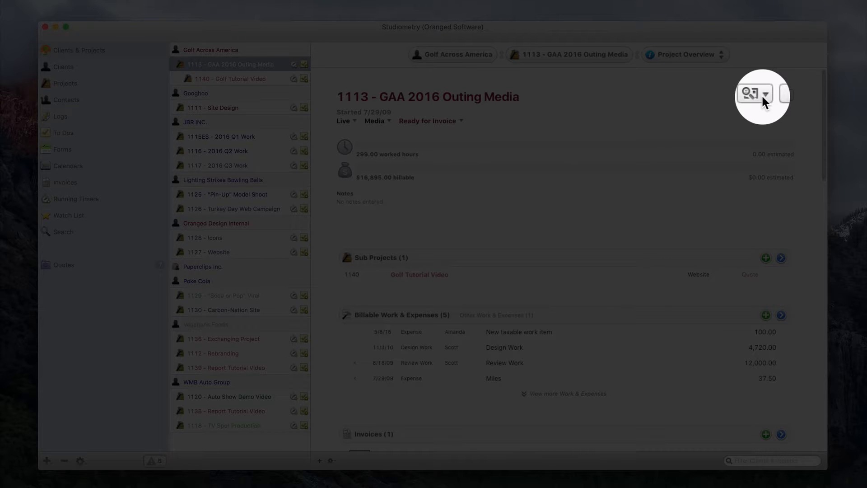
- Run the On the Fly summary for the GAA 2016 Outing Media project, review its entries and close it
{"action": "left_click", "coordinate": [762, 96]}
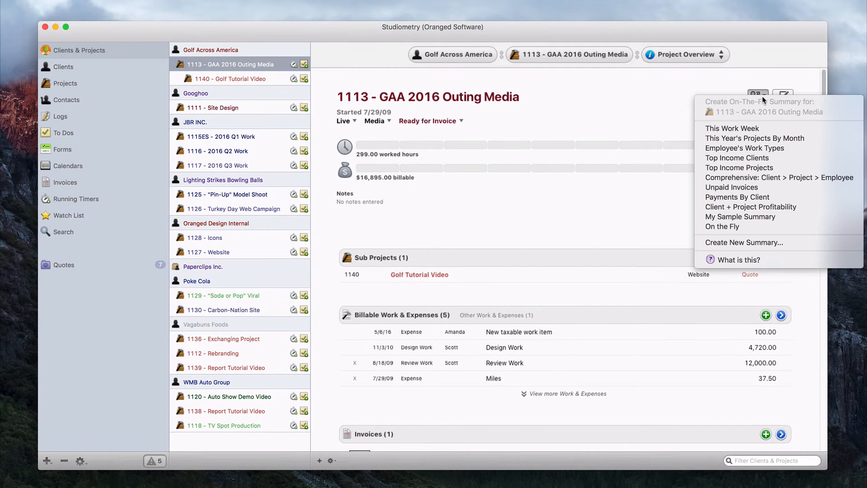
{"action": "left_click", "coordinate": [808, 225]}
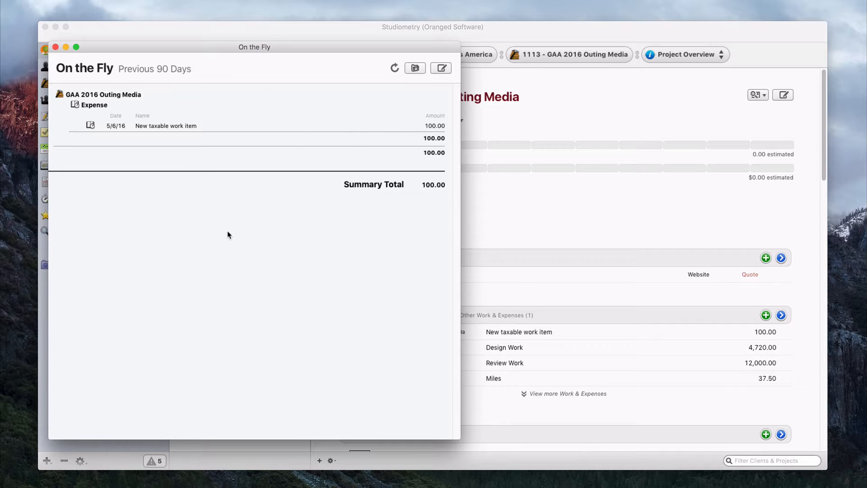
{"action": "left_click", "coordinate": [56, 47]}
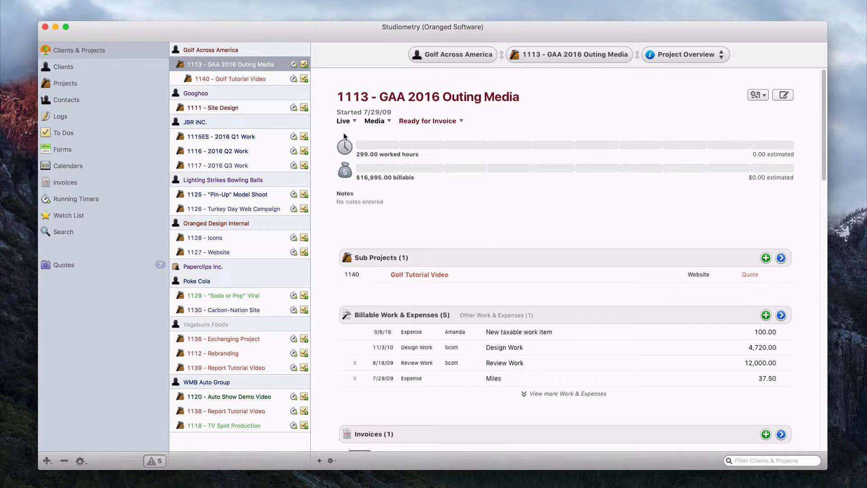
- Run the On the Fly summary for JBR INC.'s 2016 Q1 Work project, review it and close it
{"action": "left_click", "coordinate": [241, 140]}
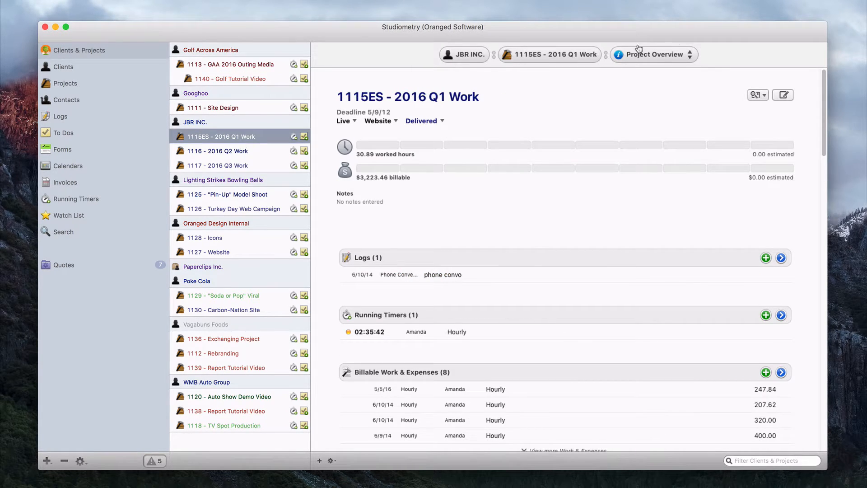
{"action": "left_click", "coordinate": [753, 94]}
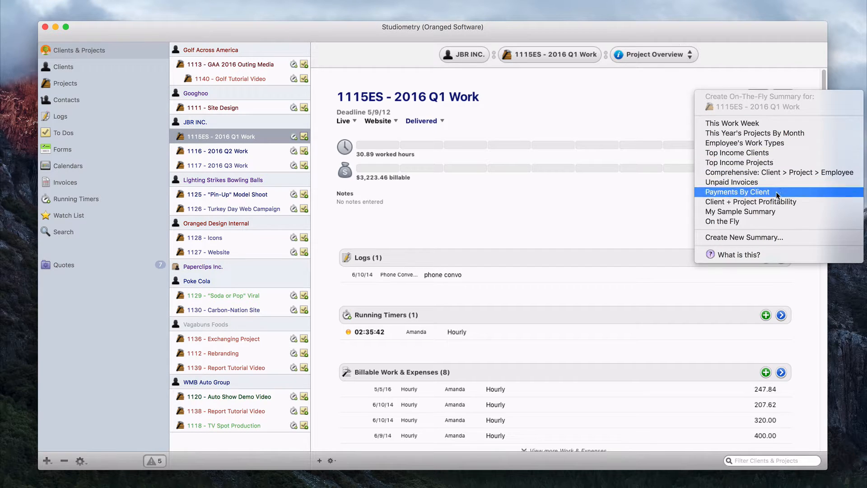
{"action": "left_click", "coordinate": [771, 221]}
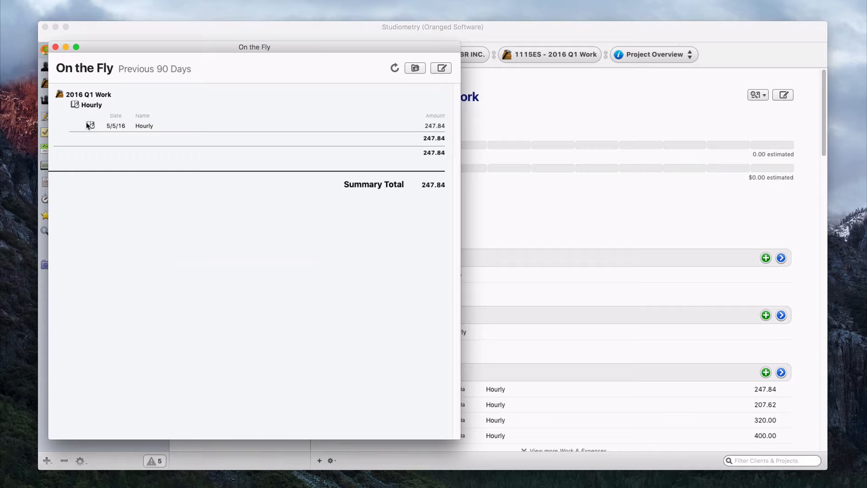
{"action": "left_click", "coordinate": [55, 47]}
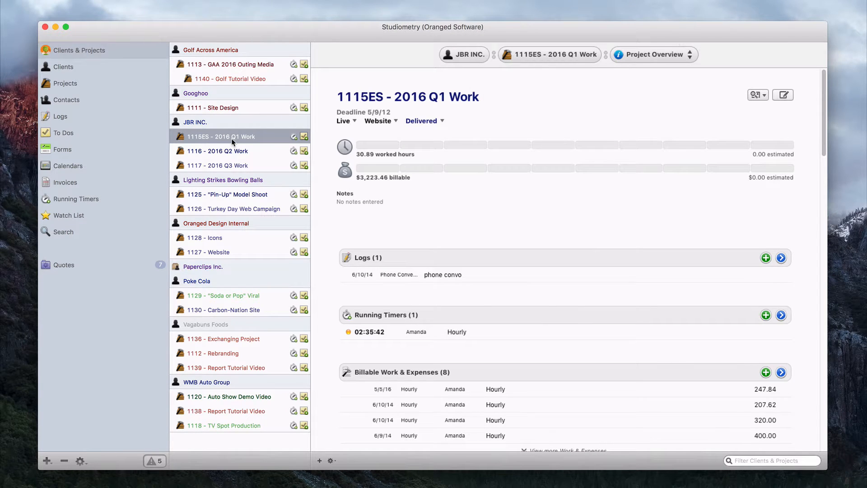
- Run the On the Fly summary for the whole JBR INC. client, review its project breakdown and close it
{"action": "left_click", "coordinate": [252, 122]}
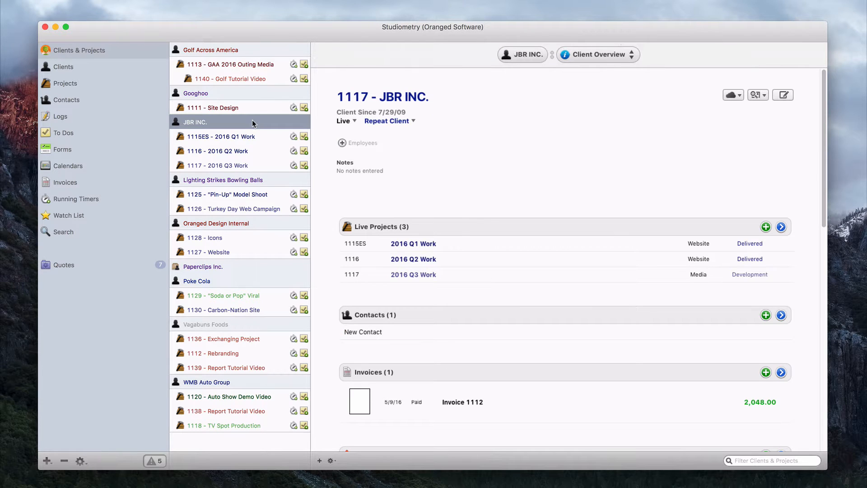
{"action": "left_click", "coordinate": [759, 94]}
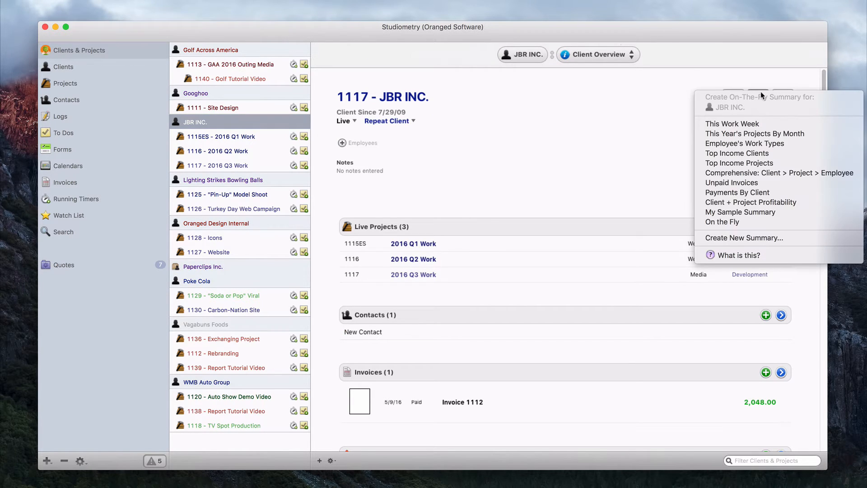
{"action": "left_click", "coordinate": [772, 221]}
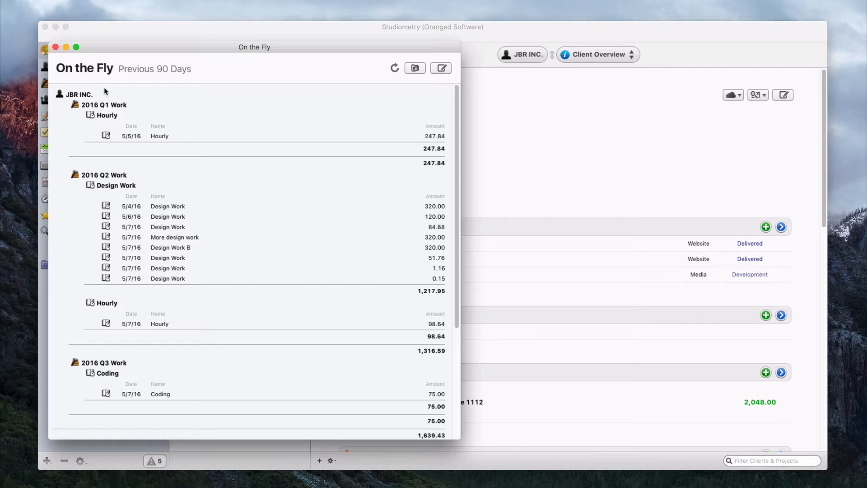
{"action": "left_click", "coordinate": [55, 47]}
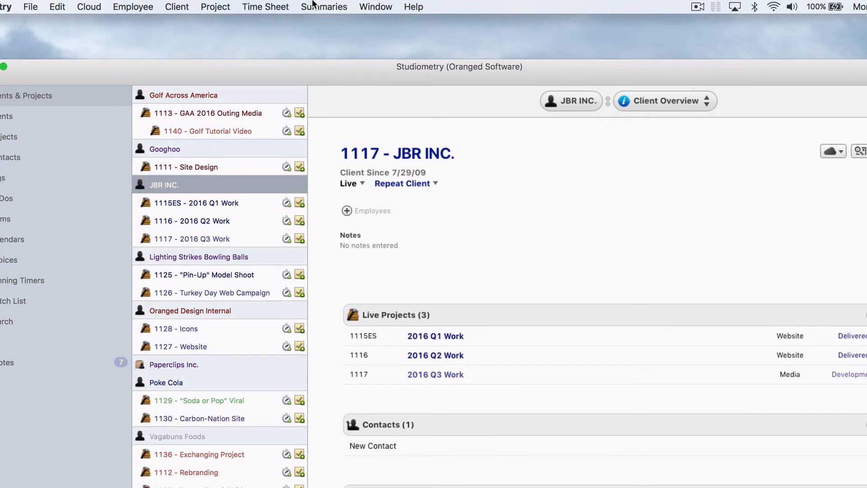
- Open the built-in Projects Quoted Vs. Actual report and check its sort, status and client filter options
{"action": "left_click", "coordinate": [314, 0]}
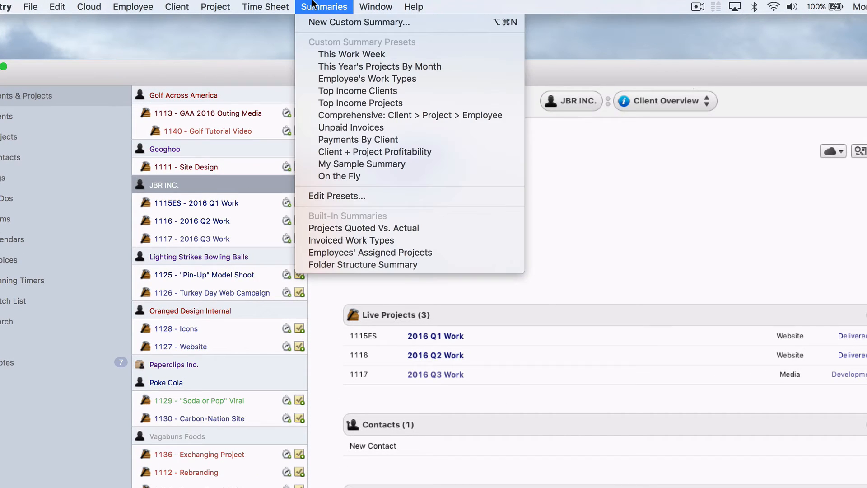
{"action": "left_click", "coordinate": [486, 222]}
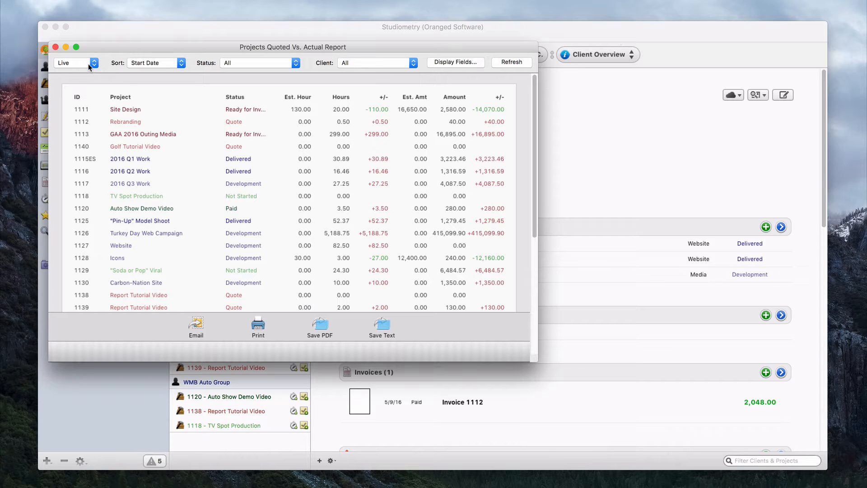
{"action": "left_click", "coordinate": [165, 63]}
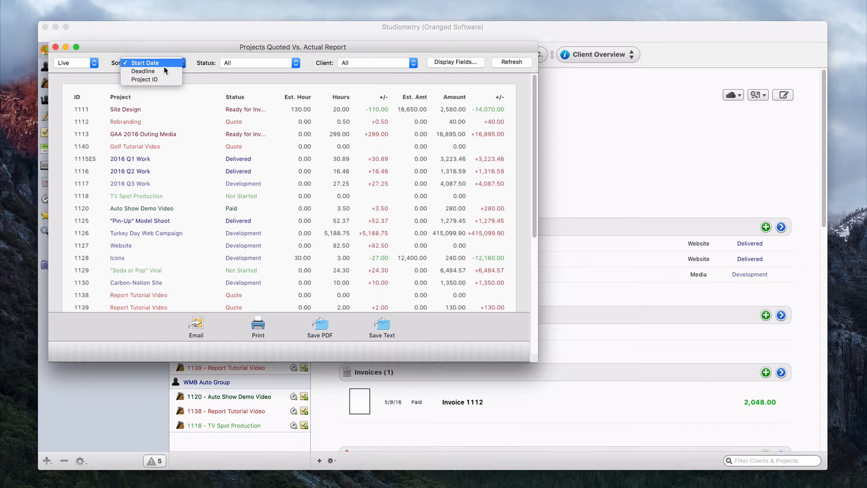
{"action": "left_click", "coordinate": [200, 68]}
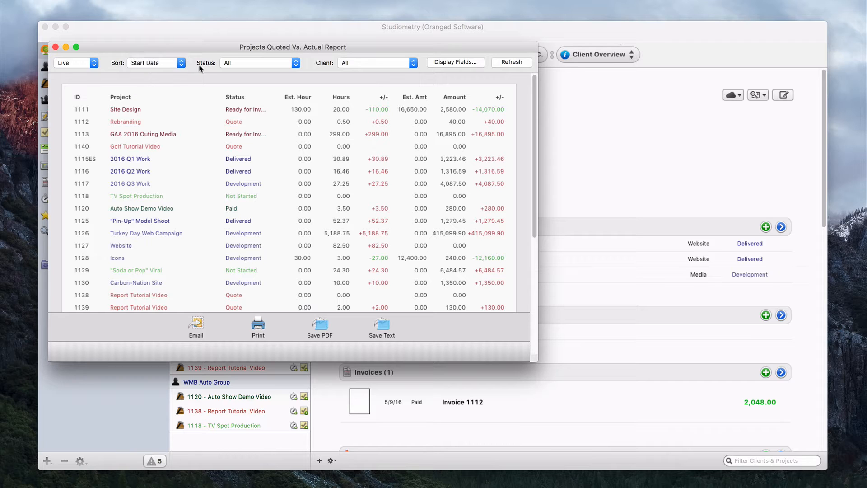
{"action": "left_click", "coordinate": [276, 63]}
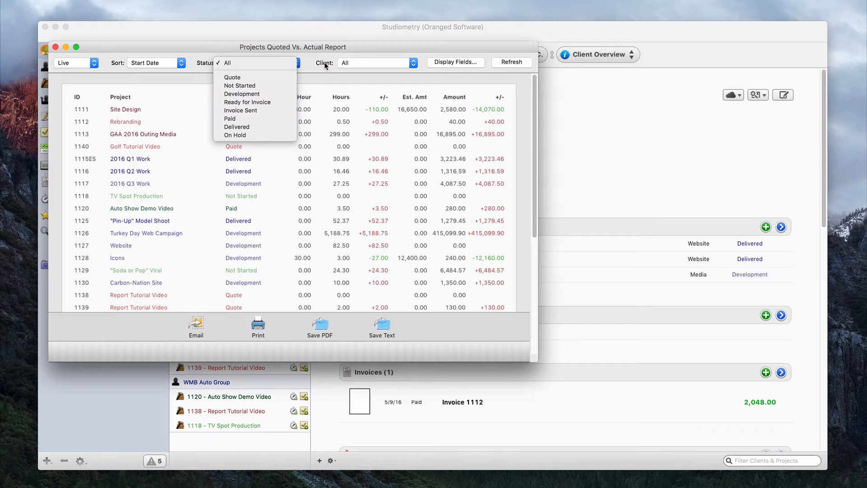
{"action": "left_click", "coordinate": [353, 61]}
{"action": "left_click", "coordinate": [356, 61]}
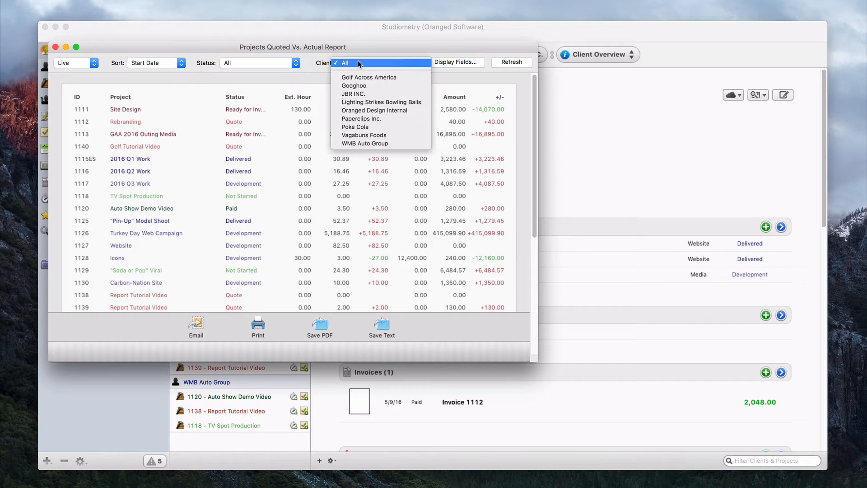
{"action": "left_click", "coordinate": [315, 66]}
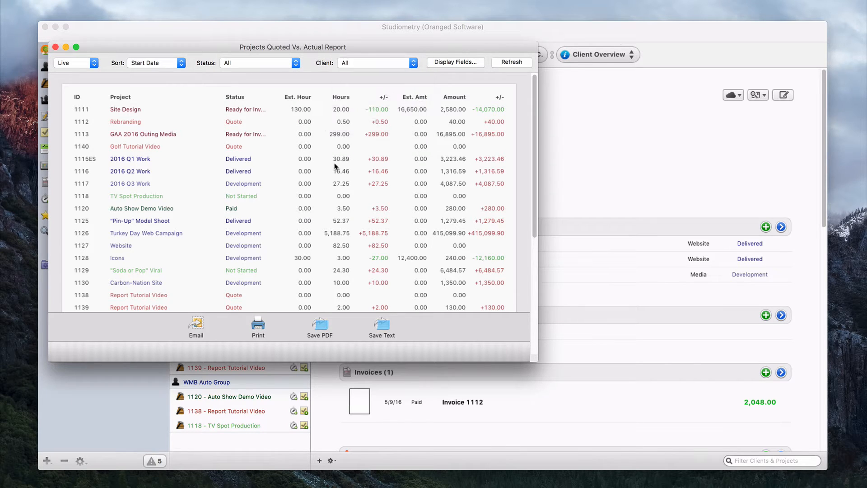
- Look through the display fields offered for the Projects Quoted Vs. Actual report, leaving the selection as it is
{"action": "left_click", "coordinate": [454, 63]}
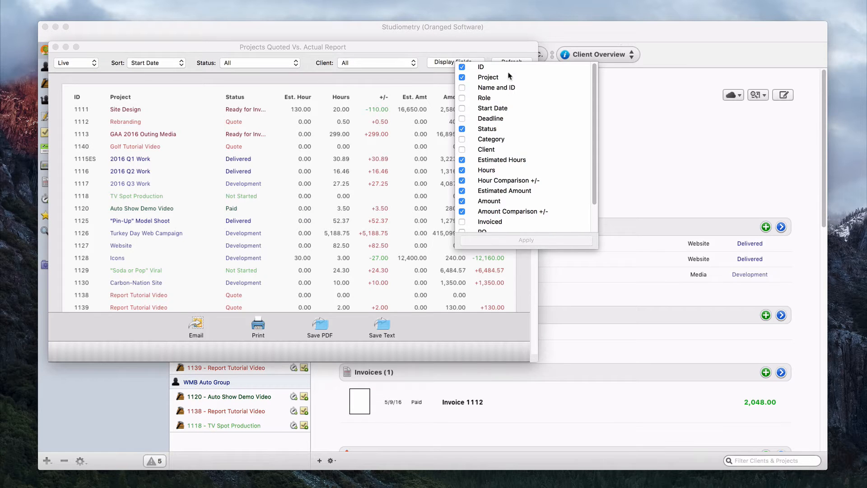
{"action": "scroll", "coordinate": [538, 178], "scroll_direction": "down", "scroll_amount": 2}
{"action": "scroll", "coordinate": [538, 174], "scroll_direction": "up", "scroll_amount": 2}
{"action": "left_click", "coordinate": [393, 193]}
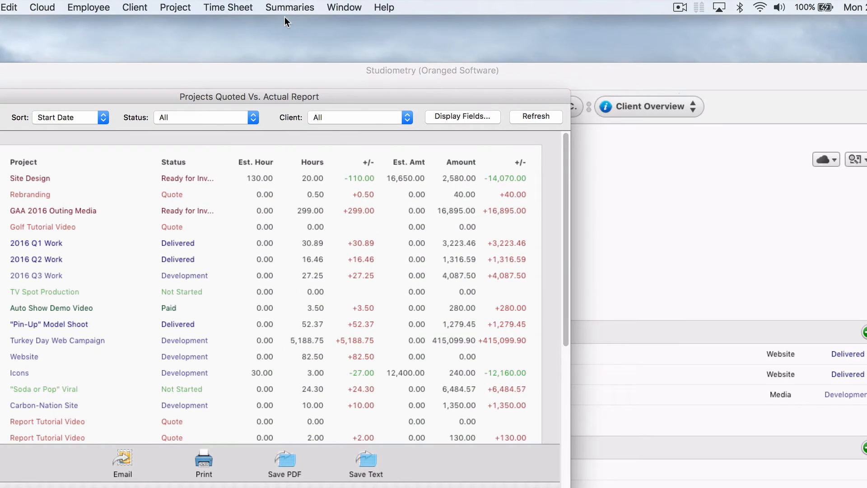
- Open the built-in Invoiced Work Types report and examine its per-invoice work type amounts and the totals at the end
{"action": "left_click", "coordinate": [319, 0]}
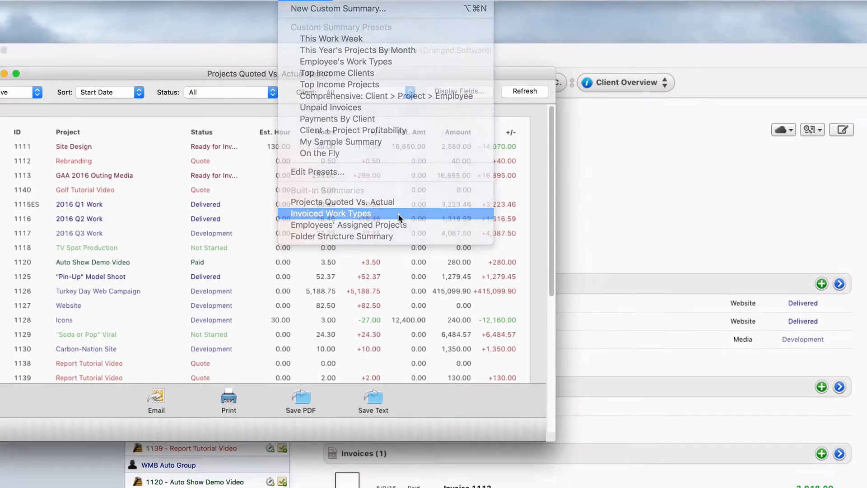
{"action": "left_click", "coordinate": [394, 253]}
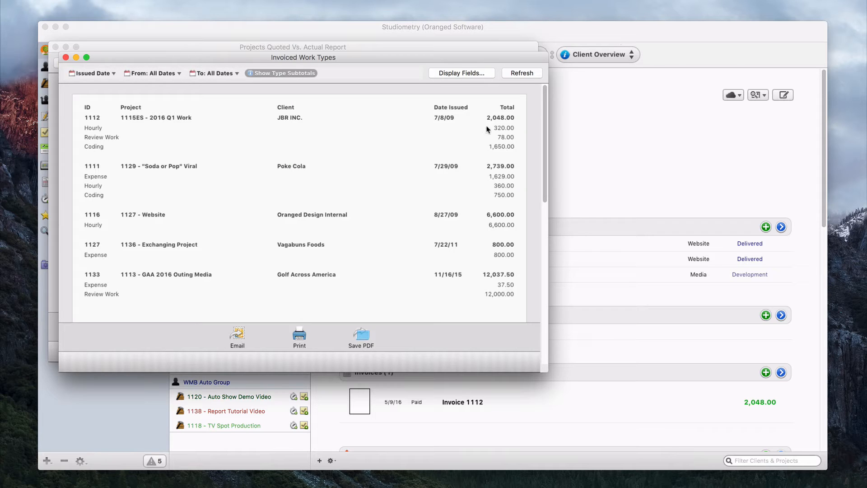
{"action": "scroll", "coordinate": [495, 216], "scroll_direction": "down", "scroll_amount": 5}
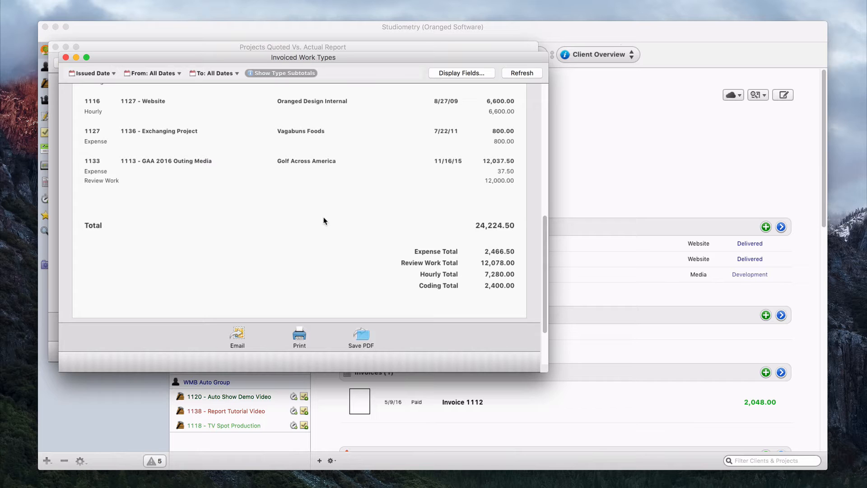
{"action": "scroll", "coordinate": [323, 220], "scroll_direction": "up", "scroll_amount": 5}
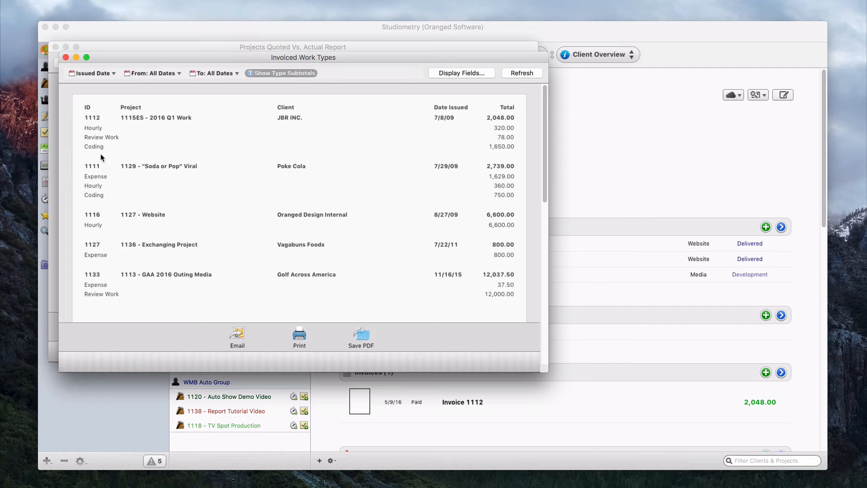
{"action": "scroll", "coordinate": [201, 226], "scroll_direction": "down", "scroll_amount": 5}
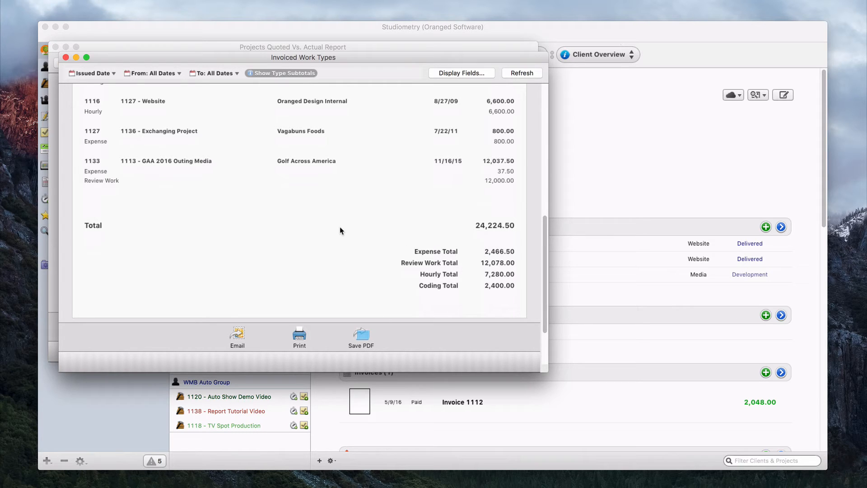
{"action": "scroll", "coordinate": [339, 229], "scroll_direction": "up", "scroll_amount": 5}
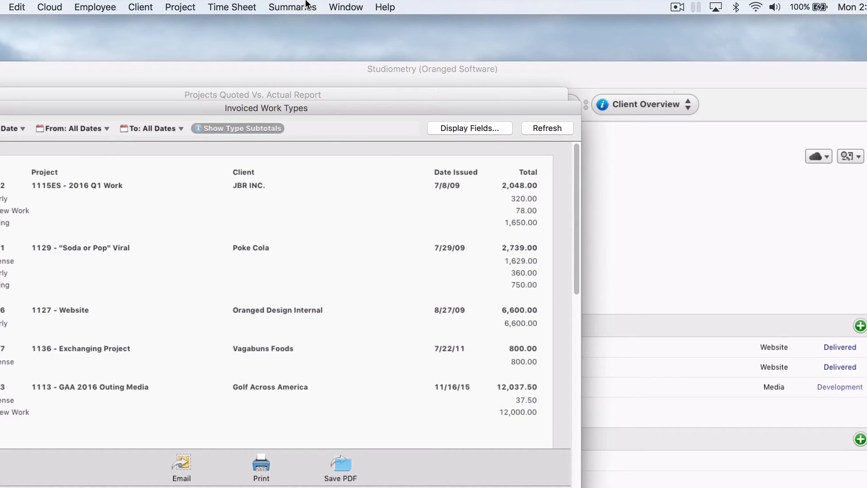
- Open the Employees' Assigned Projects report and remove the Hour Comparison +/- and Amount Comparison +/- fields from its display
{"action": "left_click", "coordinate": [293, 7]}
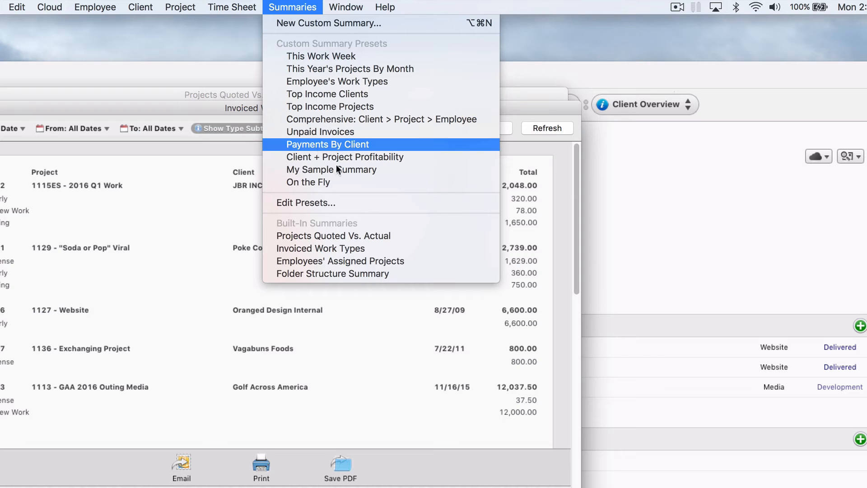
{"action": "left_click", "coordinate": [431, 261]}
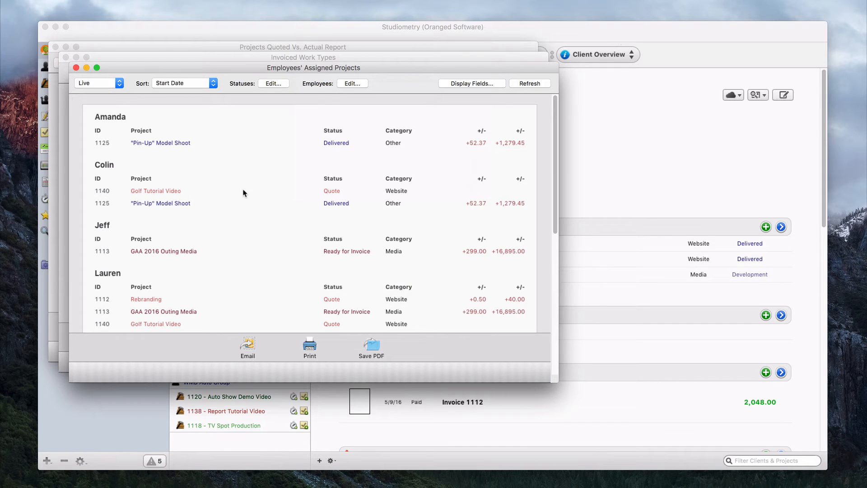
{"action": "left_click", "coordinate": [474, 82]}
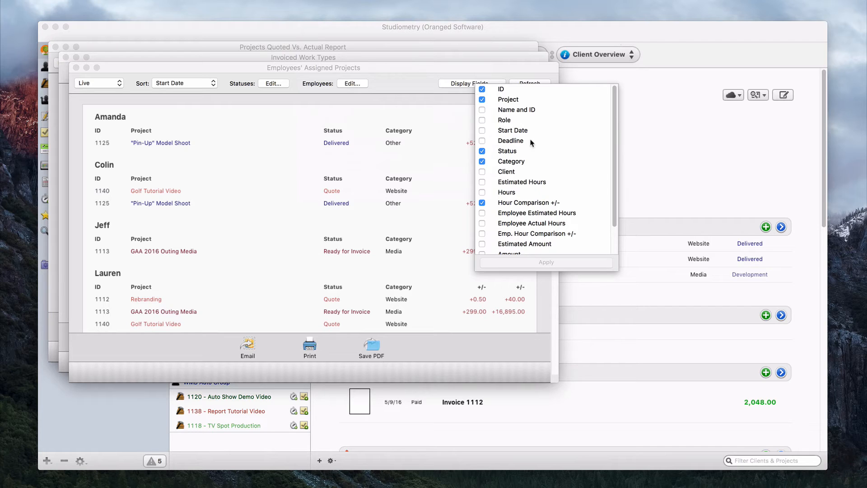
{"action": "scroll", "coordinate": [537, 194], "scroll_direction": "down", "scroll_amount": 2}
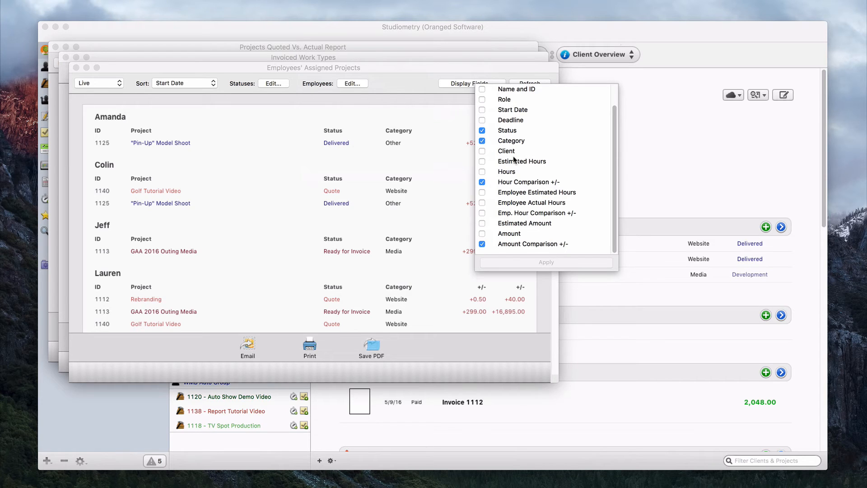
{"action": "left_click", "coordinate": [482, 182]}
{"action": "left_click", "coordinate": [482, 244]}
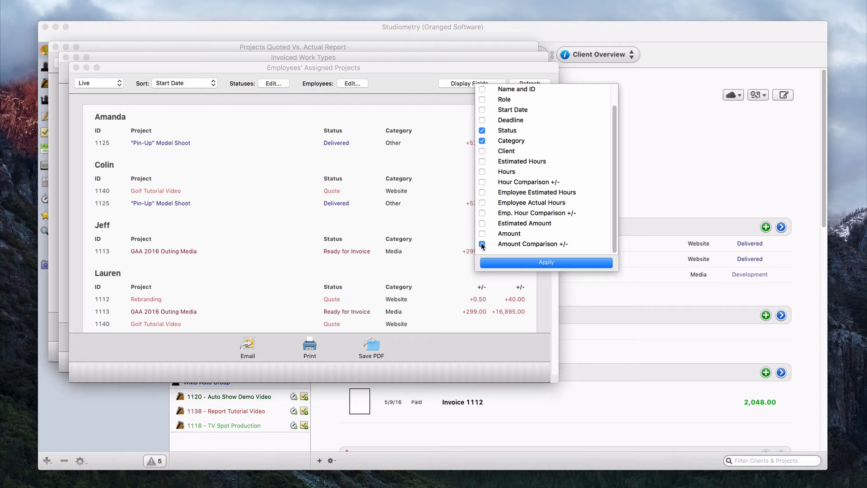
{"action": "left_click", "coordinate": [524, 262]}
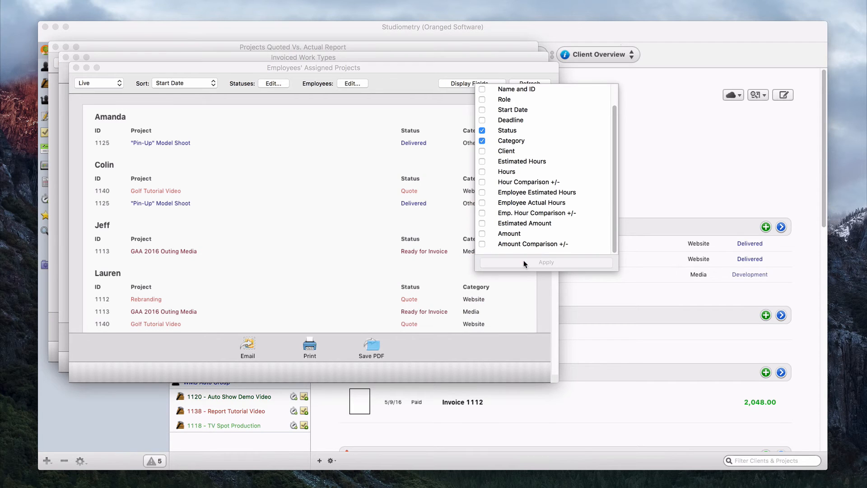
{"action": "left_click", "coordinate": [348, 200]}
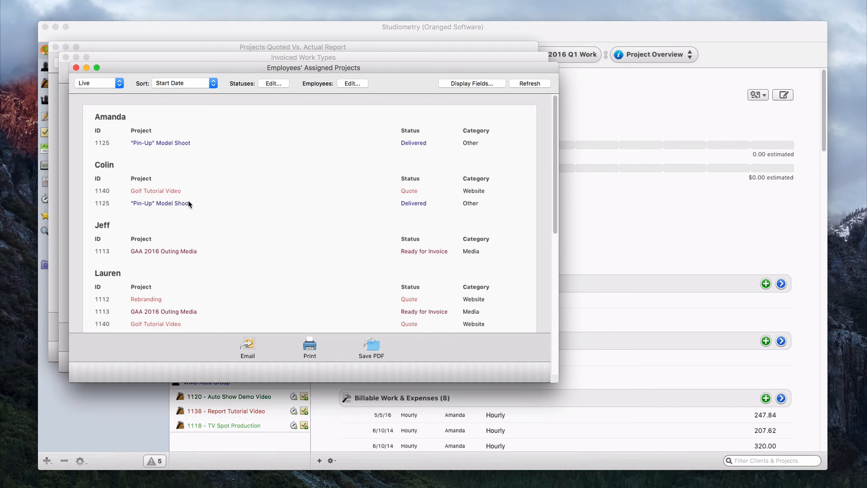
- Review the rest of the projects assigned to each employee, then return to the main Clients & Projects window
{"action": "scroll", "coordinate": [144, 281], "scroll_direction": "down", "scroll_amount": 5}
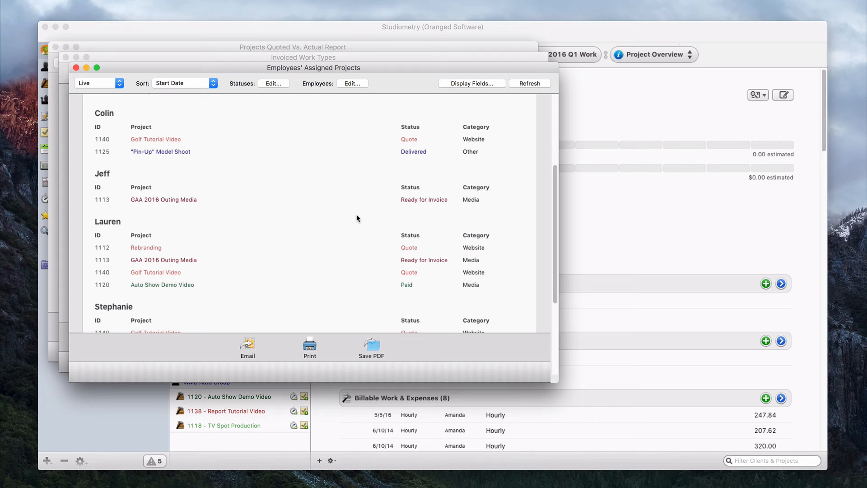
{"action": "left_click", "coordinate": [581, 35]}
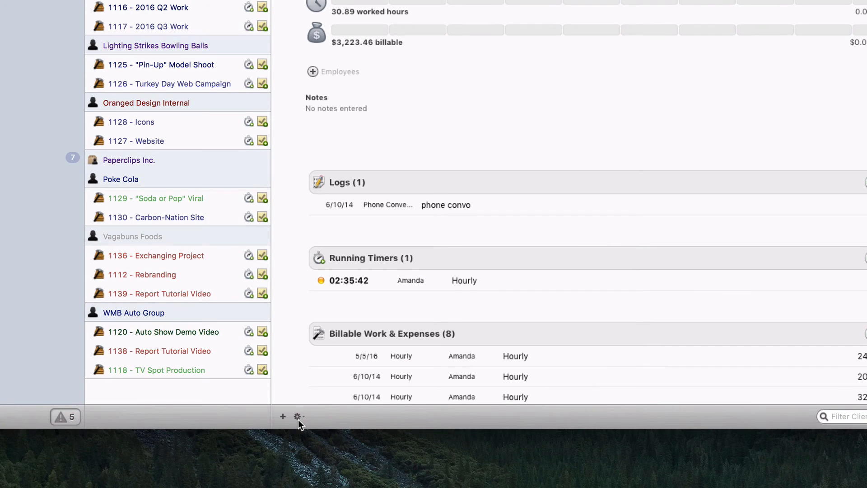
- Open the project overview customization and switch Project Employees off and back on, keeping it shown in the overview
{"action": "left_click", "coordinate": [296, 417]}
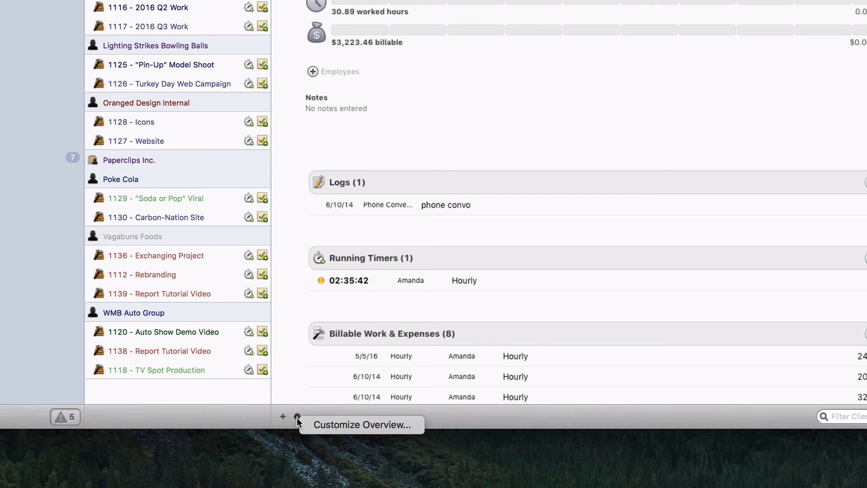
{"action": "left_click", "coordinate": [332, 423]}
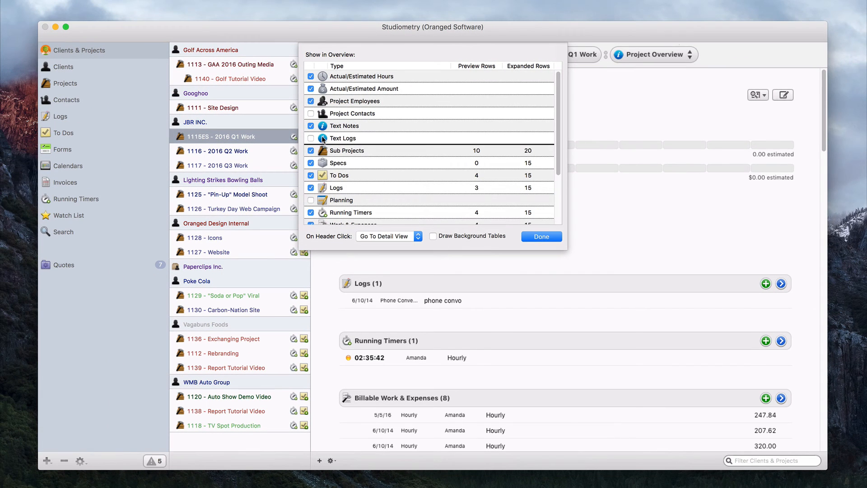
{"action": "left_click", "coordinate": [310, 101]}
{"action": "left_click", "coordinate": [311, 101]}
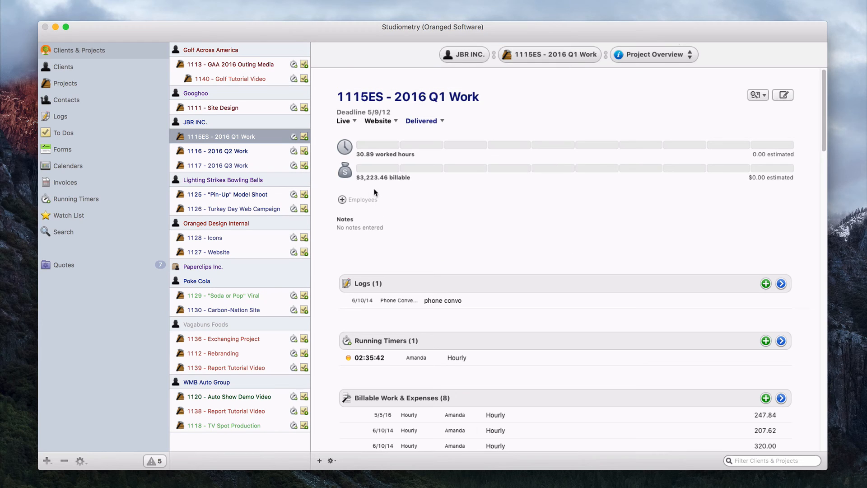
- Assign two employees, the first and fourth on the full employee list, to the 1115ES - 2016 Q1 Work project
{"action": "left_click", "coordinate": [343, 199]}
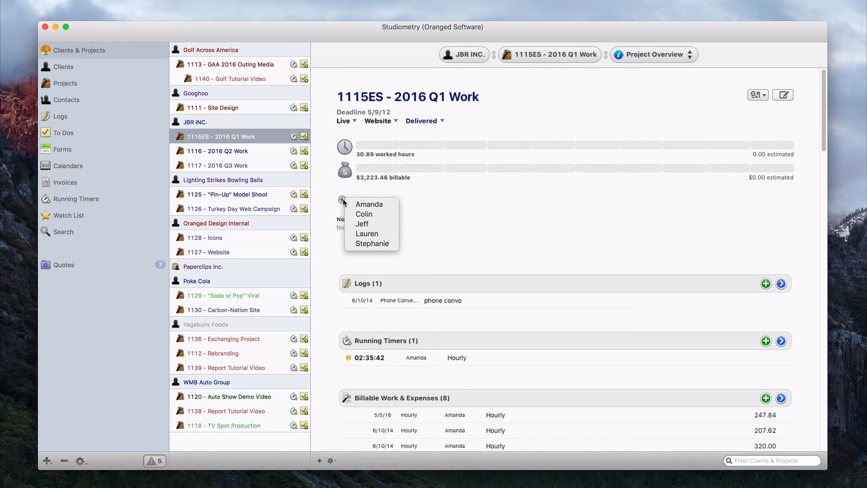
{"action": "left_click", "coordinate": [369, 204]}
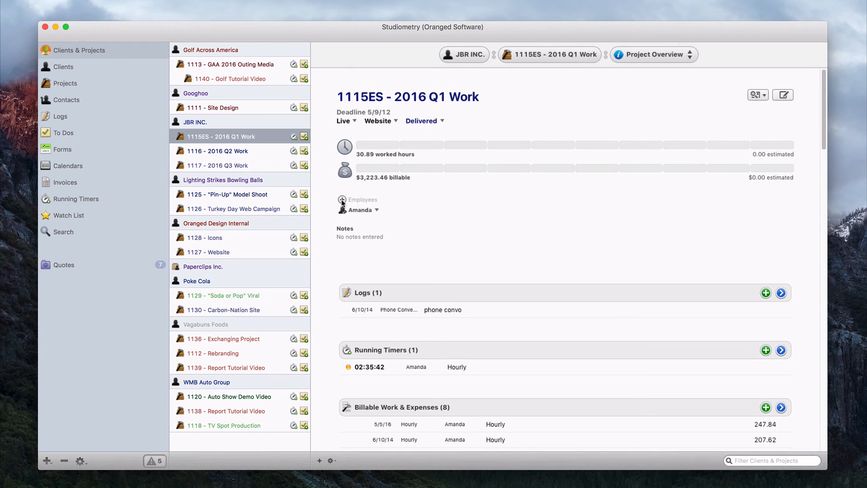
{"action": "left_click", "coordinate": [342, 199]}
{"action": "left_click", "coordinate": [369, 221]}
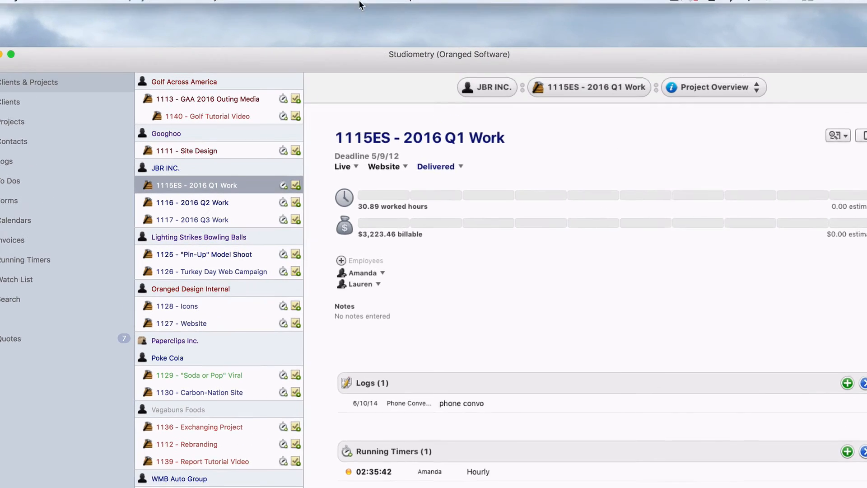
- Reopen the Employees' Assigned Projects report, refresh it to check the new project assignments, and return to the main Clients & Projects window
{"action": "left_click", "coordinate": [335, 7]}
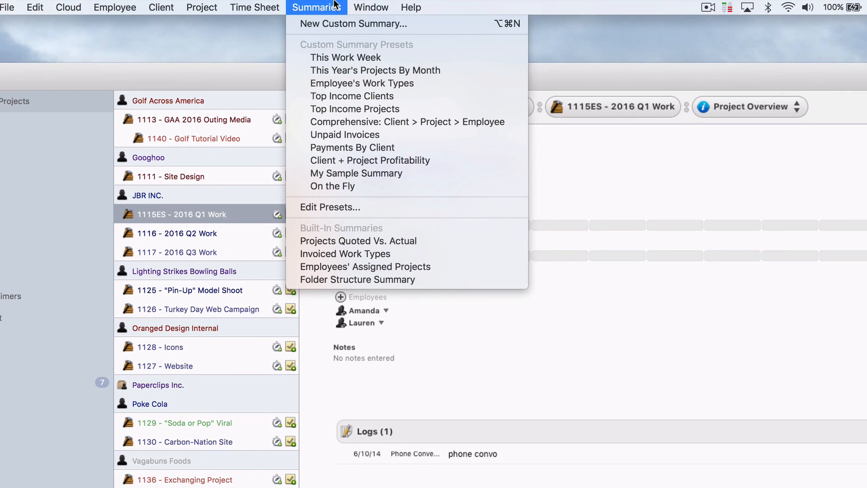
{"action": "left_click", "coordinate": [372, 266]}
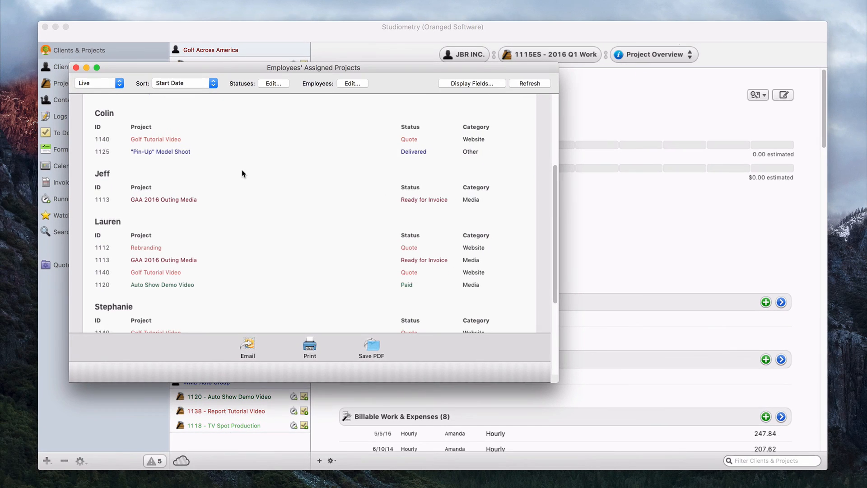
{"action": "scroll", "coordinate": [342, 187], "scroll_direction": "up", "scroll_amount": 3}
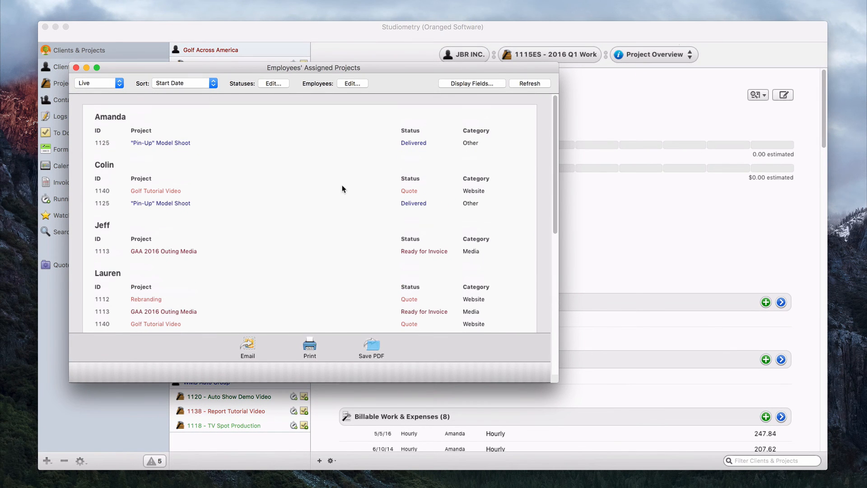
{"action": "left_click", "coordinate": [525, 85]}
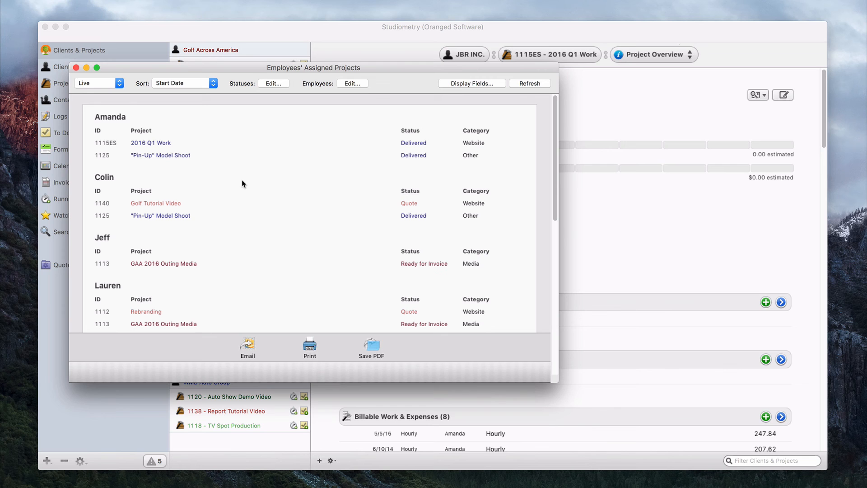
{"action": "left_click", "coordinate": [569, 200]}
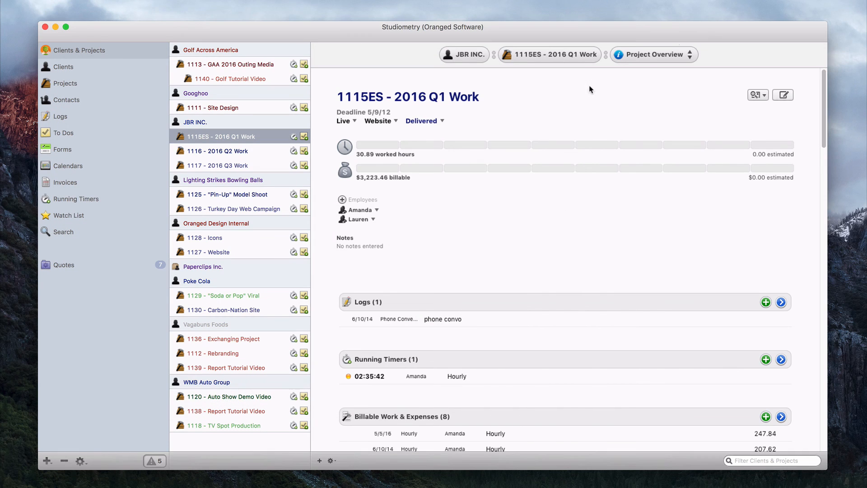